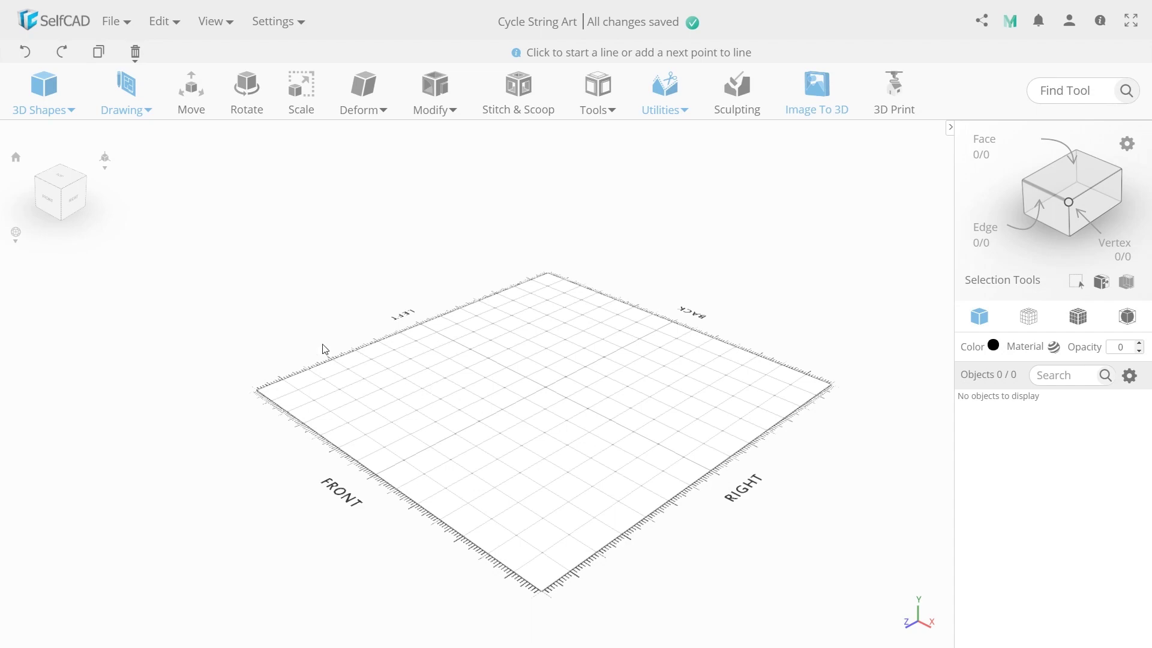
# Switch to an orthographic top view and start a circle sketch on the Top/Bottom plane.
pyautogui.click(60, 180)
pyautogui.click(105, 159)
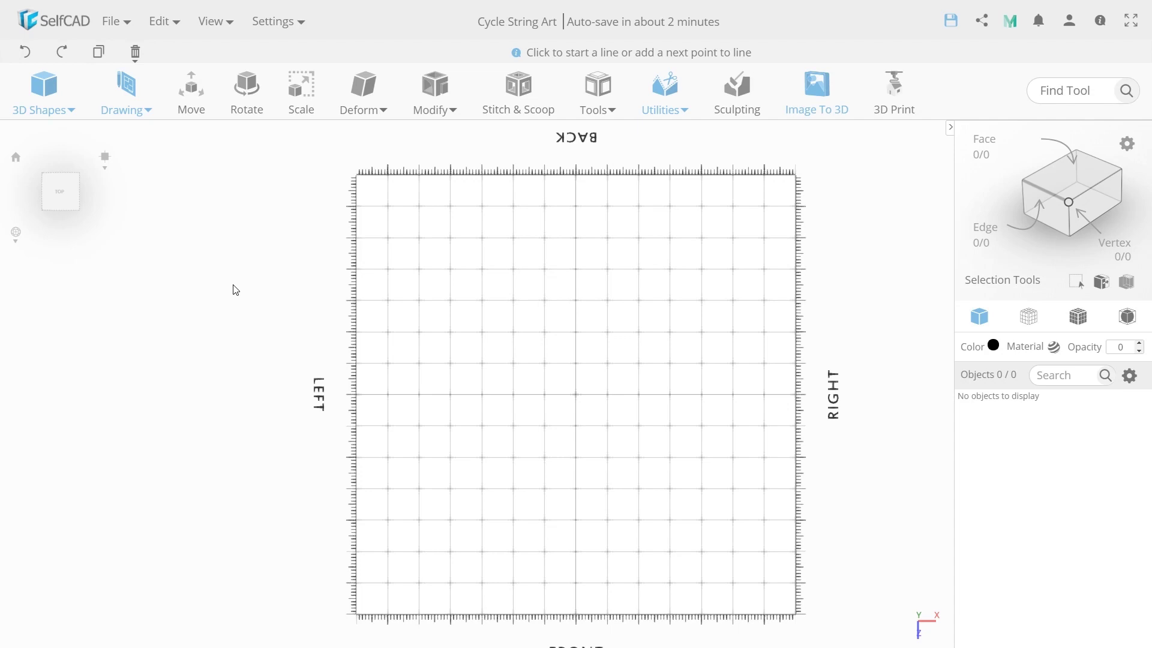
pyautogui.click(126, 108)
pyautogui.click(133, 183)
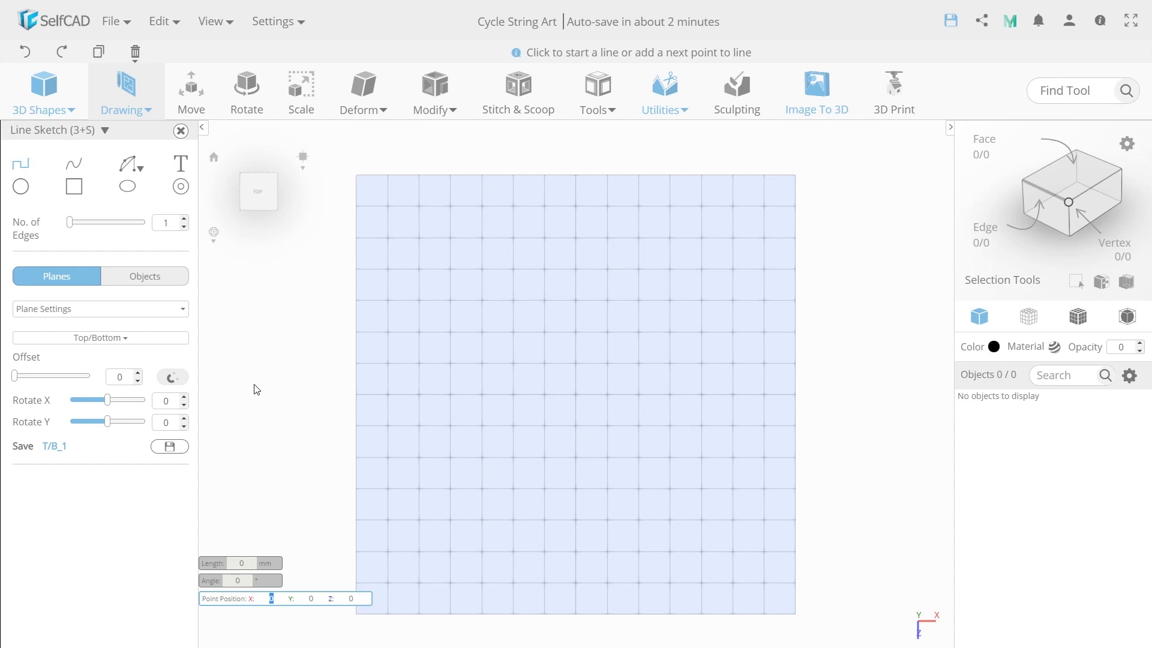
pyautogui.click(22, 187)
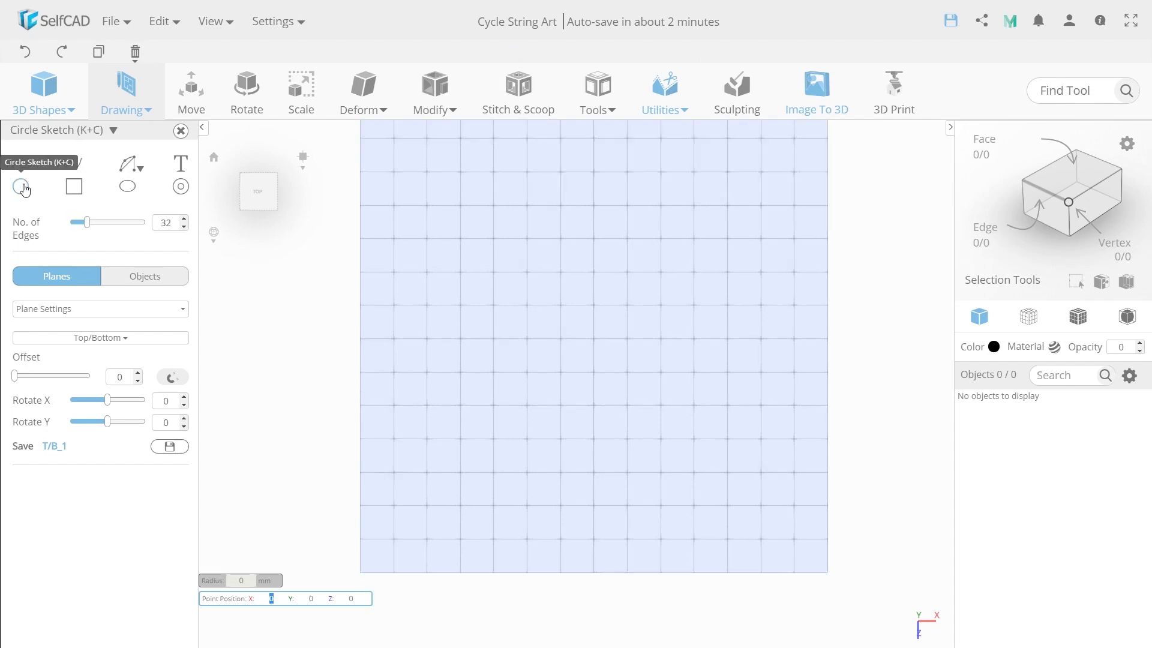
# Set the circle sketch to 64 edges and enable the minimum step size of 10 in the precision settings.
pyautogui.click(175, 223)
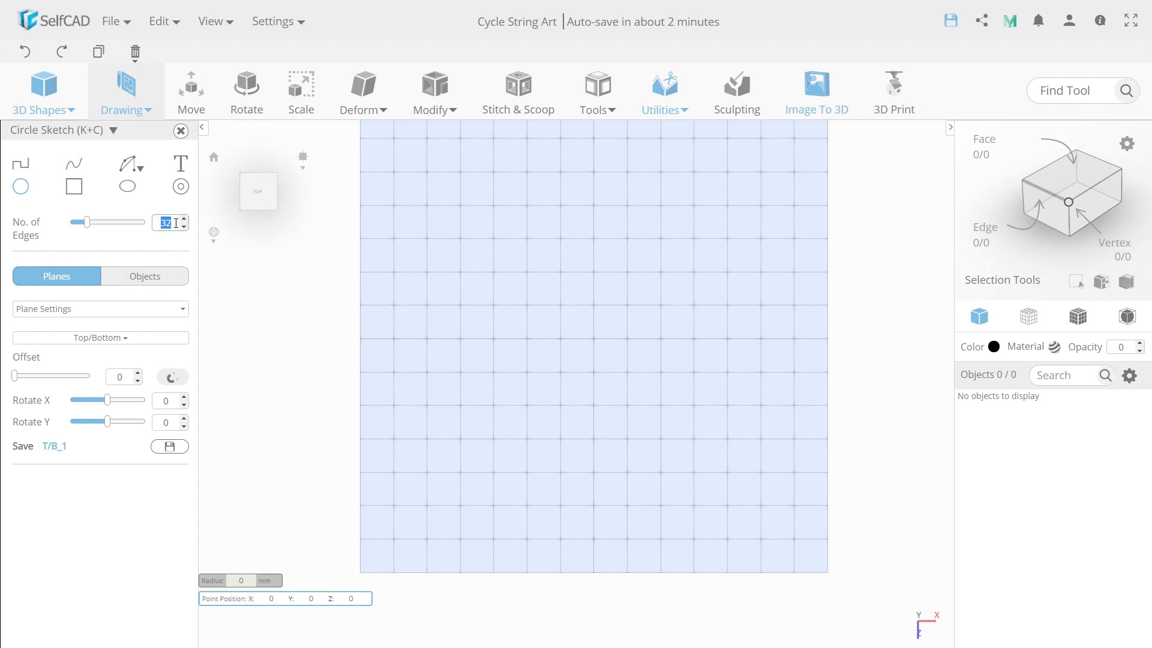
pyautogui.write('64')
pyautogui.click(99, 309)
pyautogui.click(41, 350)
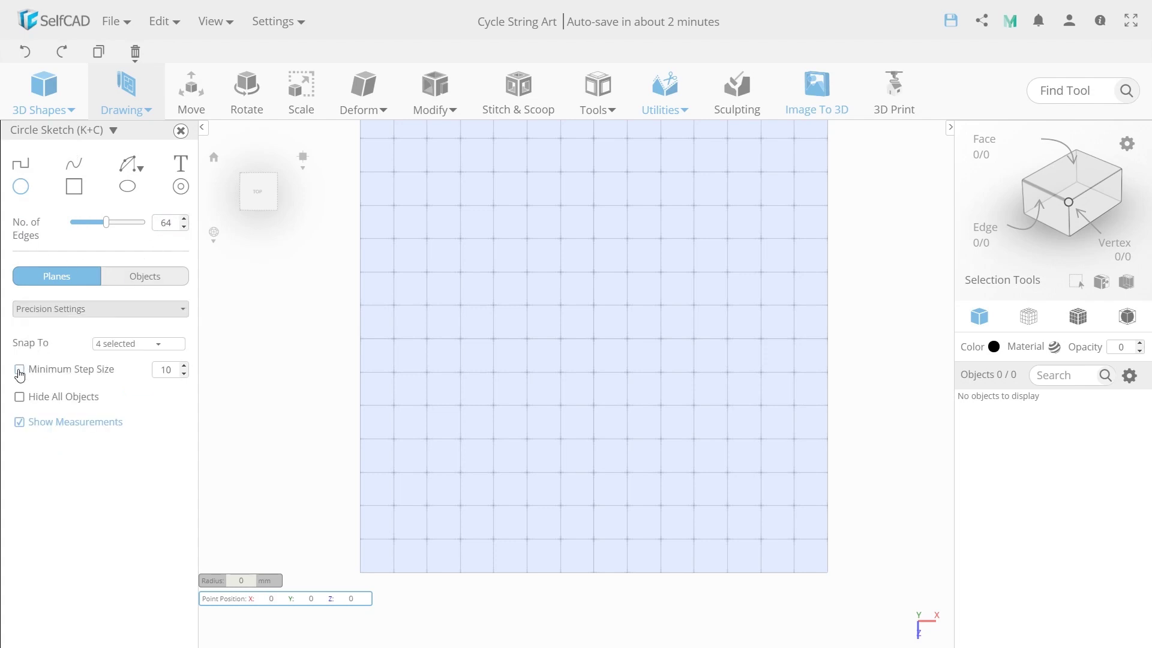
pyautogui.click(20, 373)
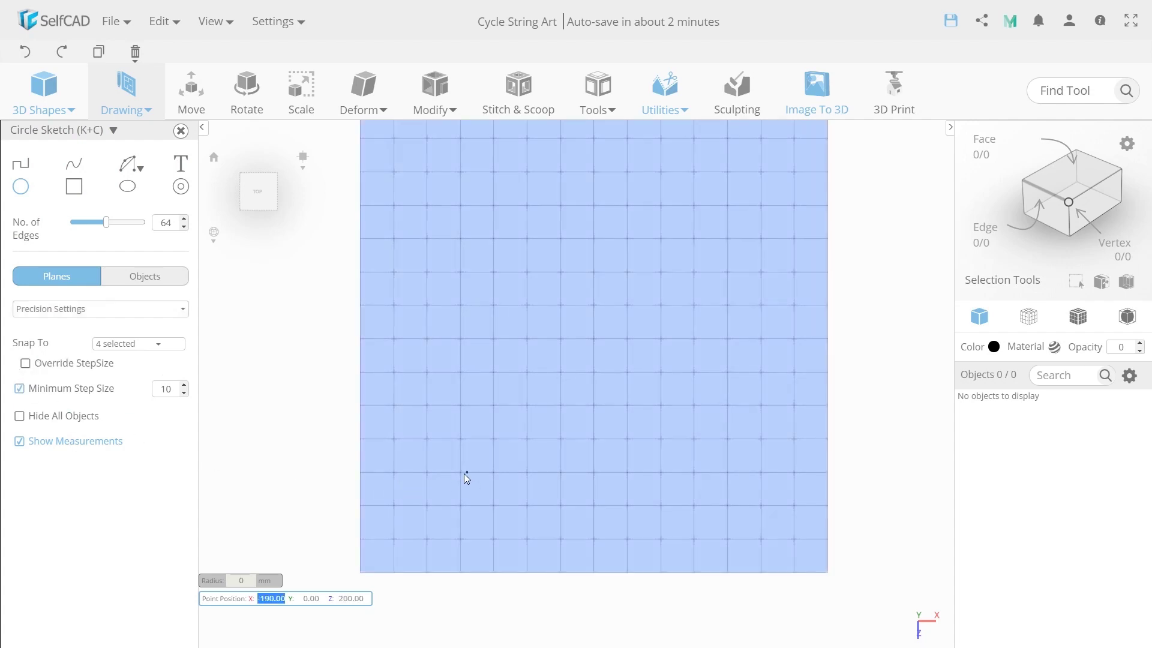
# Draw two separate wheel circles of 150 mm radius, centred at X -200, Z 200 and about X 200, Z 200, deselecting each one.
pyautogui.click(462, 474)
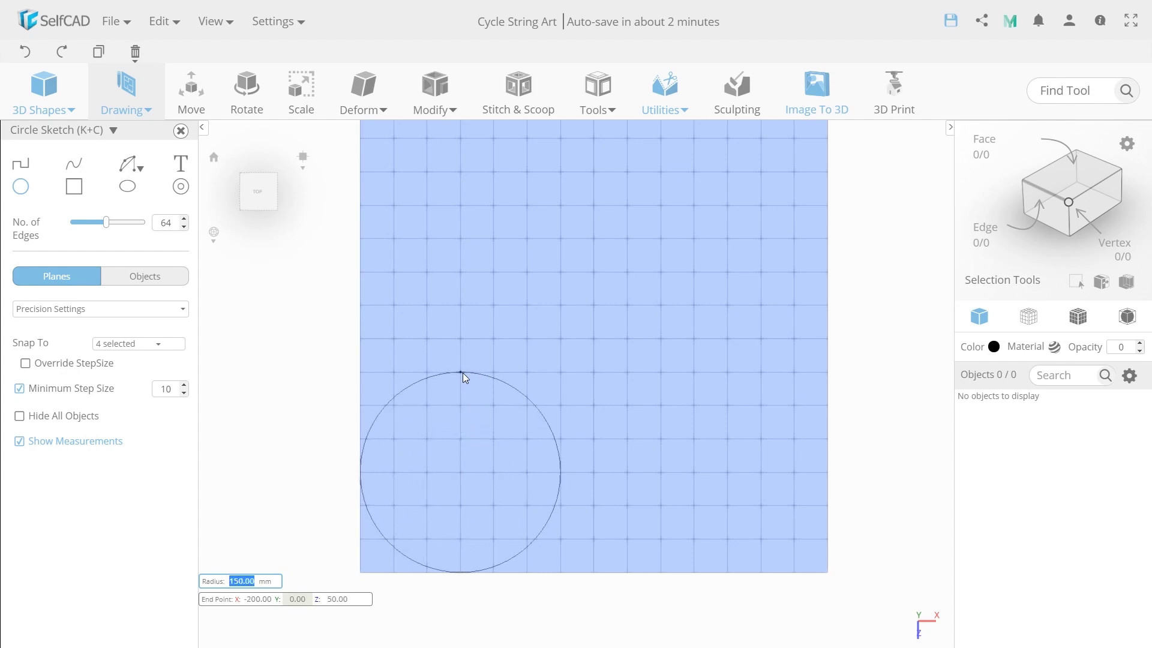
pyautogui.click(462, 373)
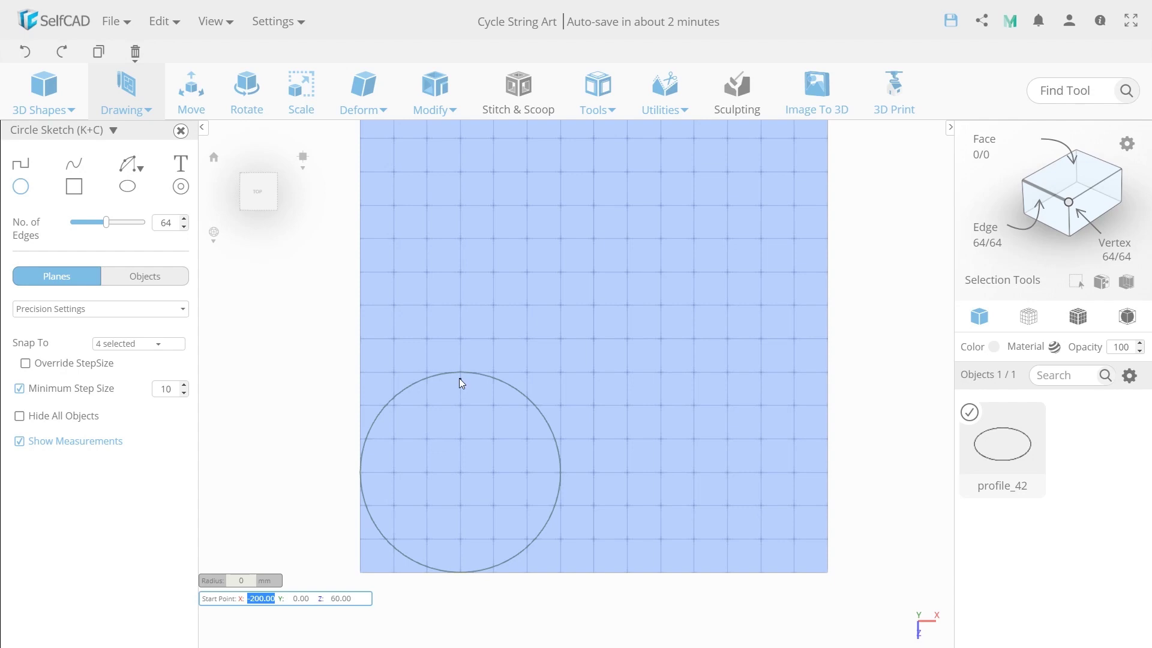
pyautogui.click(967, 411)
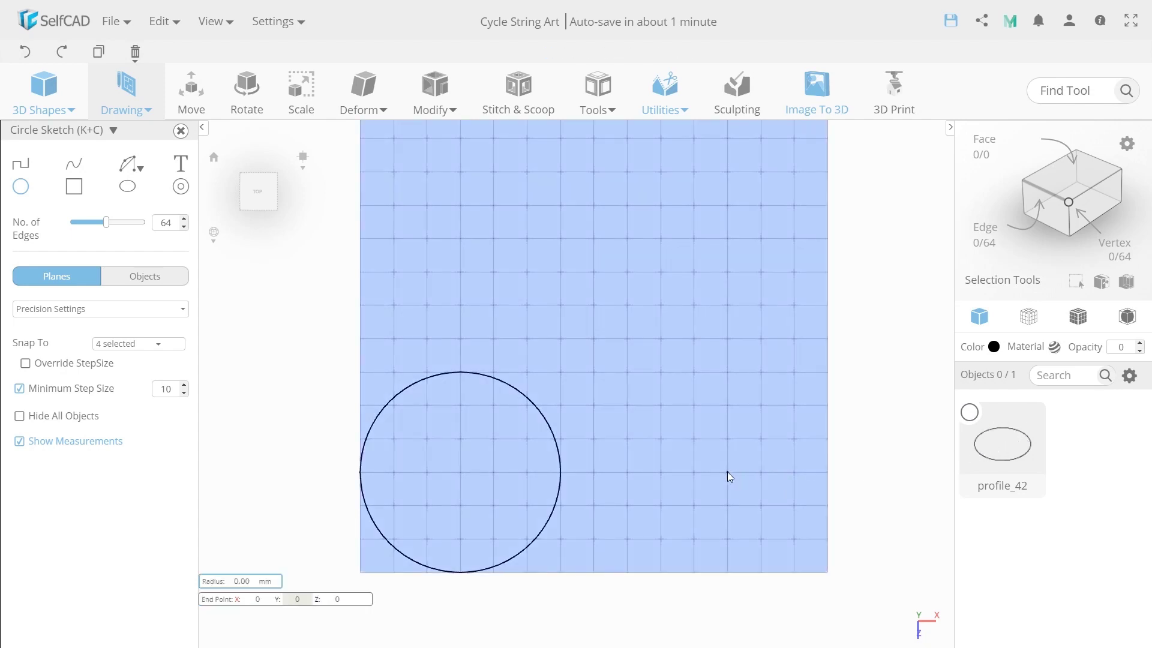
pyautogui.moveTo(727, 472)
pyautogui.mouseDown()
pyautogui.moveTo(743, 404)
pyautogui.moveTo(728, 374)
pyautogui.mouseUp()
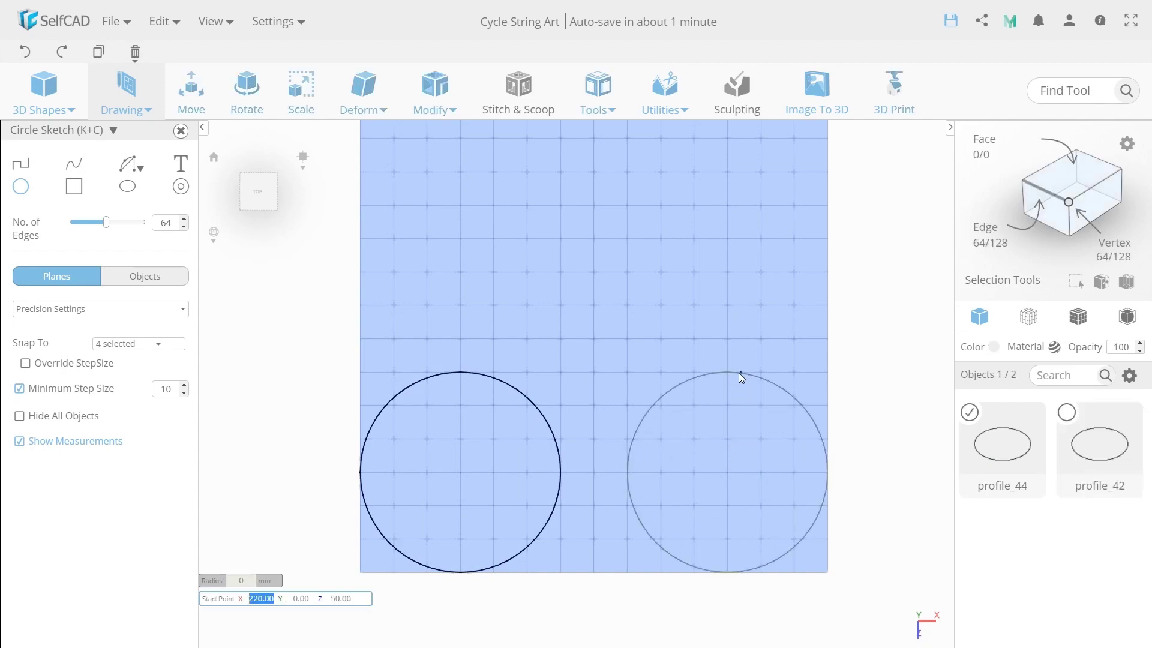
pyautogui.click(970, 413)
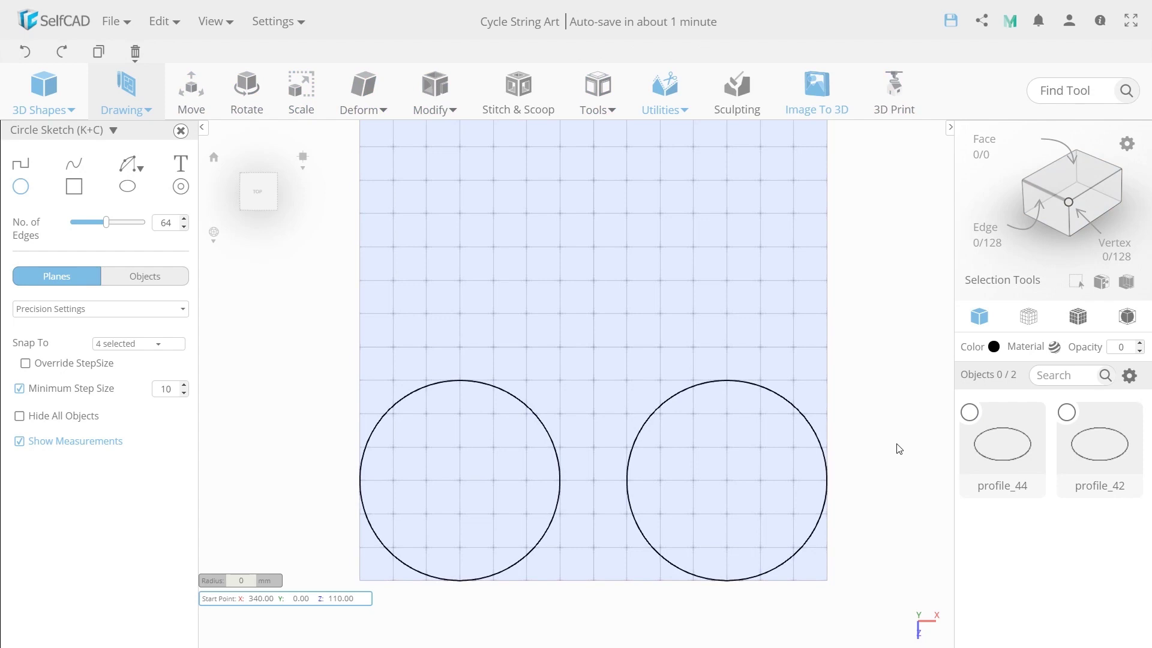
# Draw a concentric hub circle of about 50 mm radius inside each wheel, deselecting each one.
pyautogui.moveTo(726, 481); pyautogui.dragTo(729, 448)
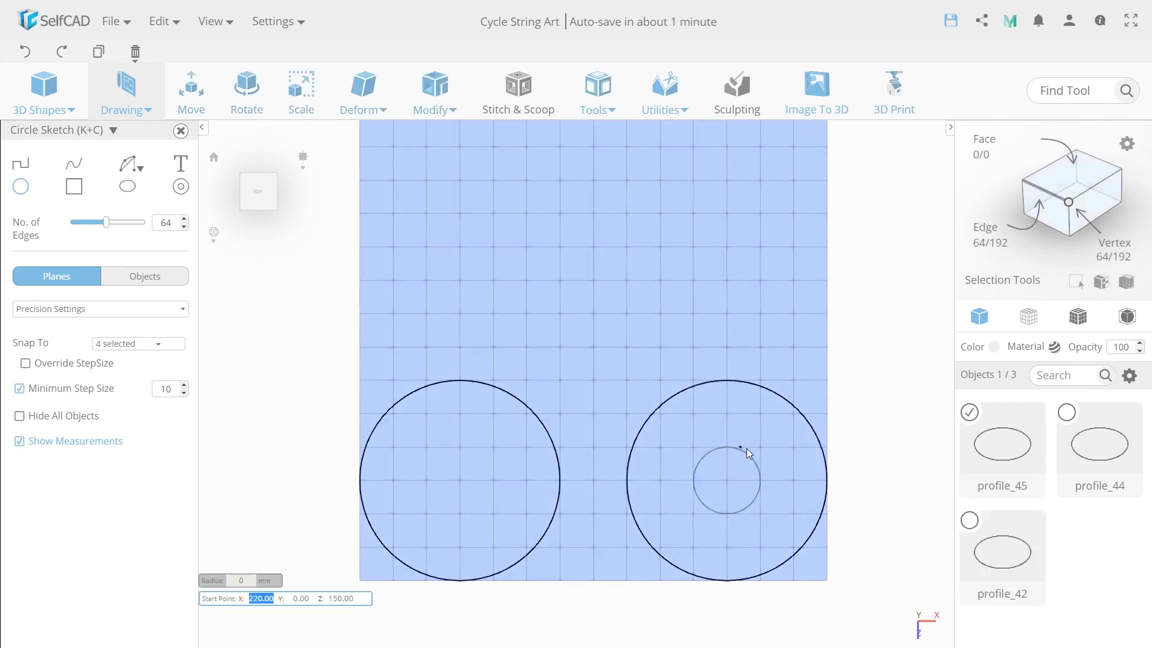
pyautogui.click(972, 413)
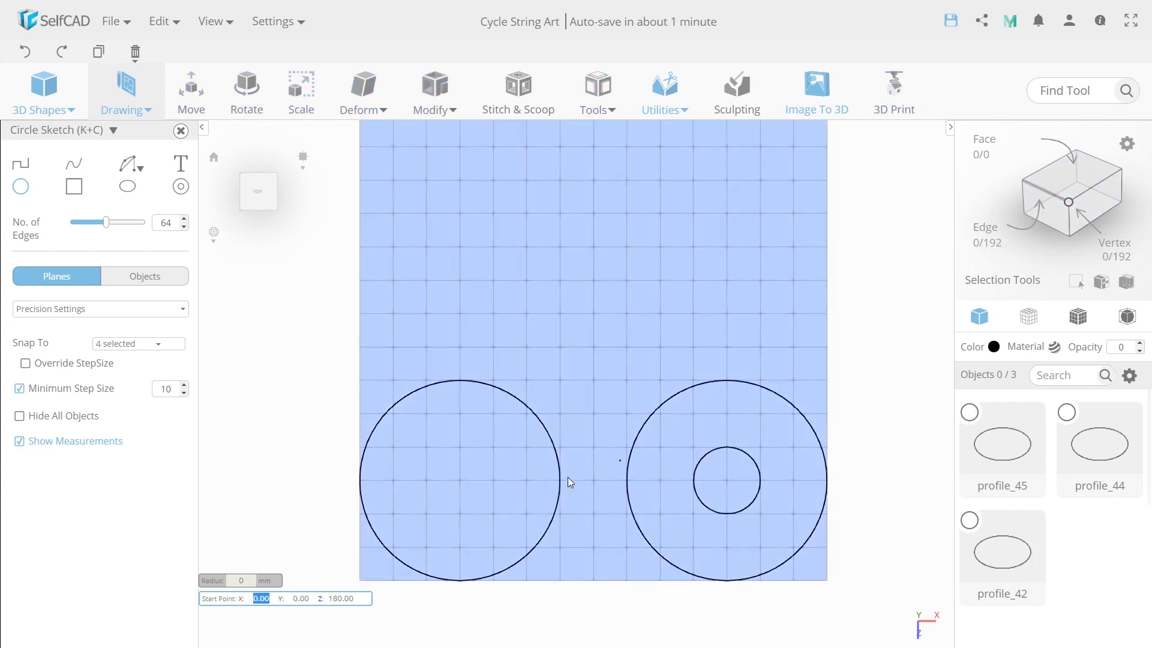
pyautogui.moveTo(460, 481); pyautogui.dragTo(461, 449)
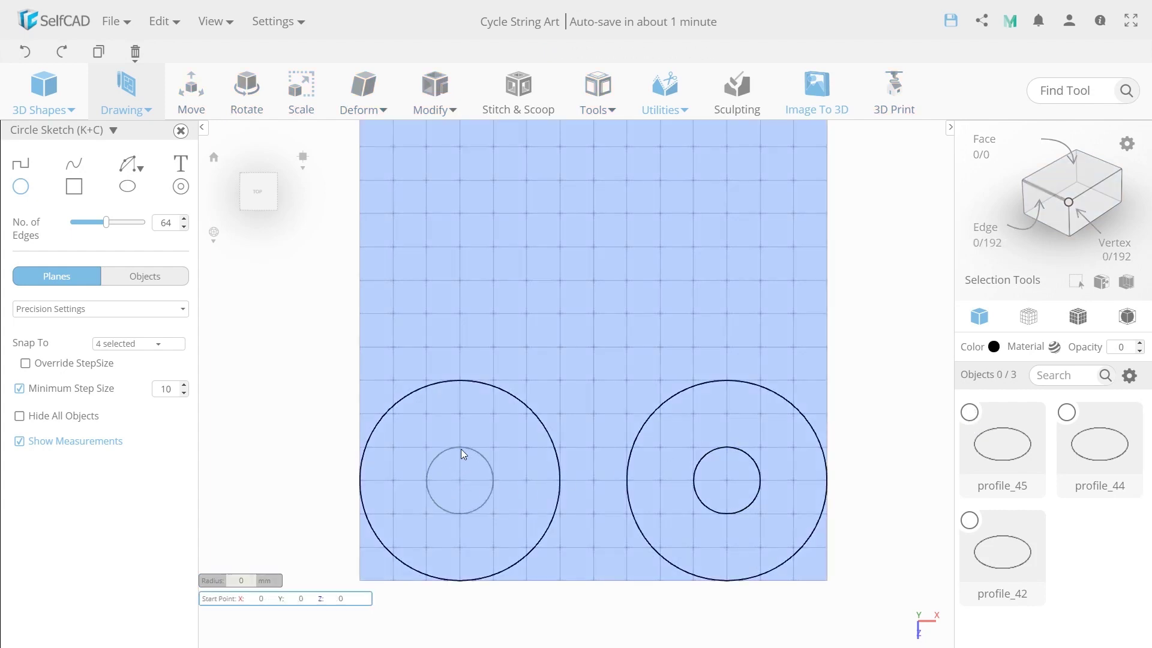
pyautogui.click(970, 413)
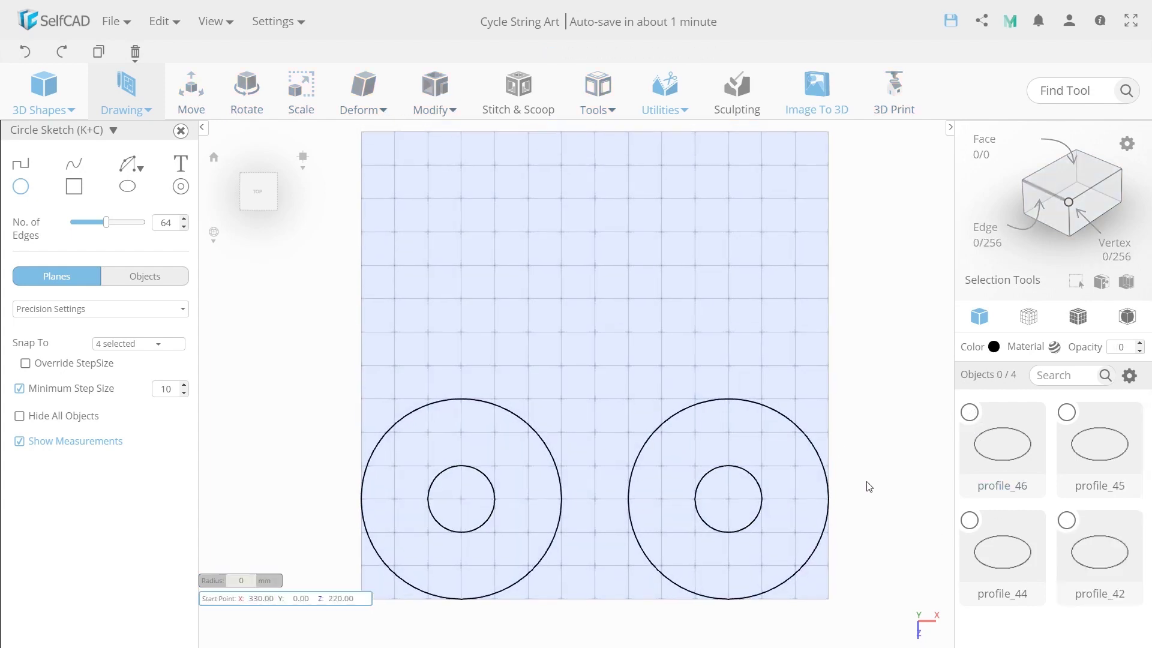
# Sketch a frame spline from above the left wheel, down between the wheels, around the right hub and back to its own path, then deselect it.
pyautogui.click(73, 163)
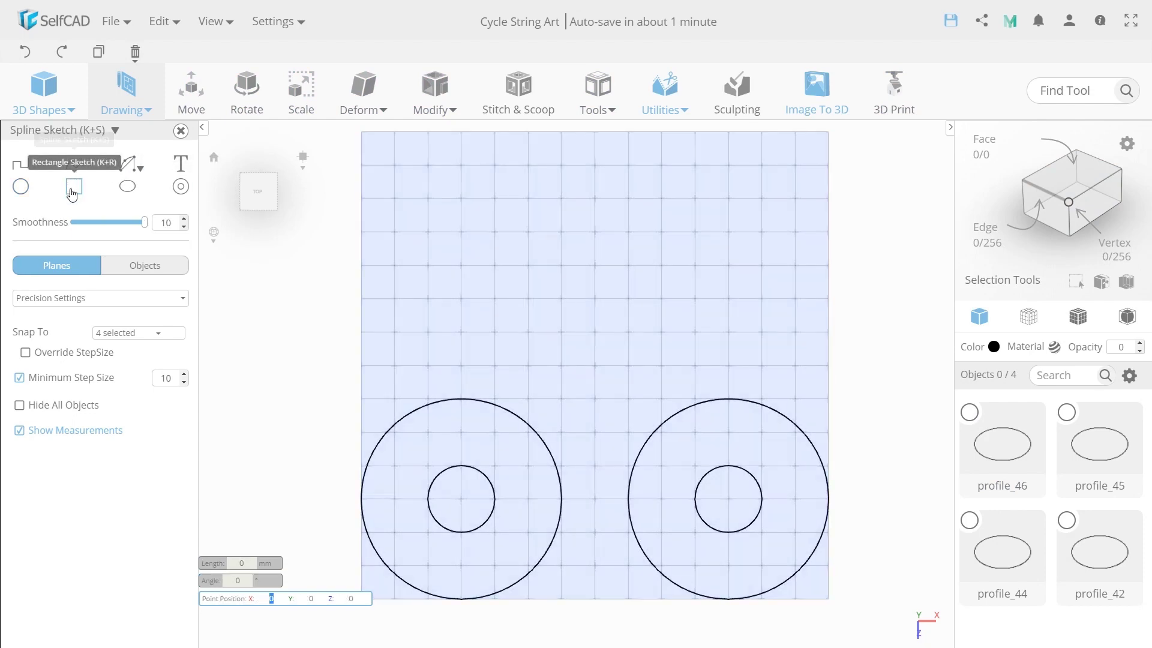
pyautogui.click(394, 398)
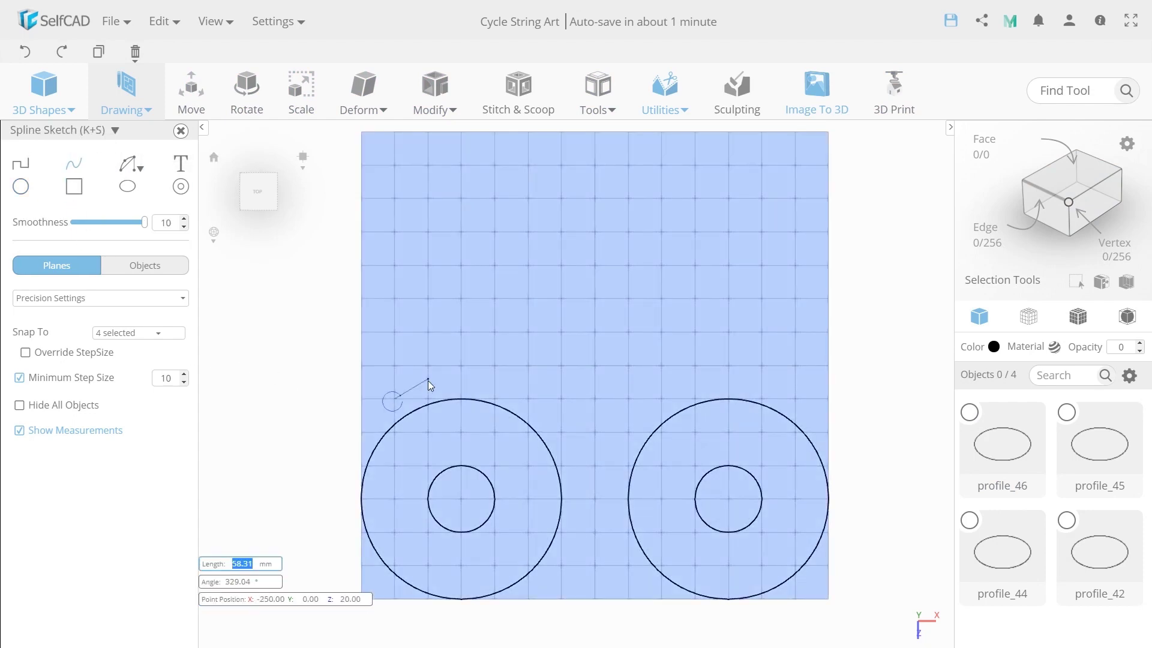
pyautogui.click(427, 380)
pyautogui.click(487, 379)
pyautogui.click(528, 391)
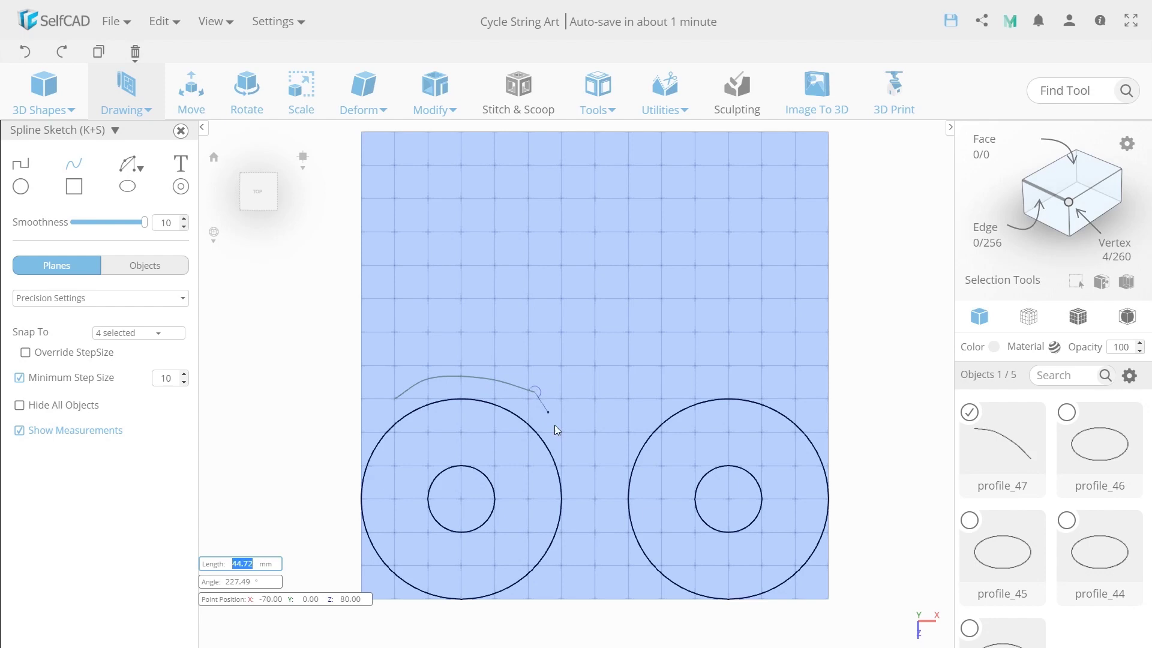
pyautogui.click(575, 452)
pyautogui.click(641, 520)
pyautogui.click(723, 559)
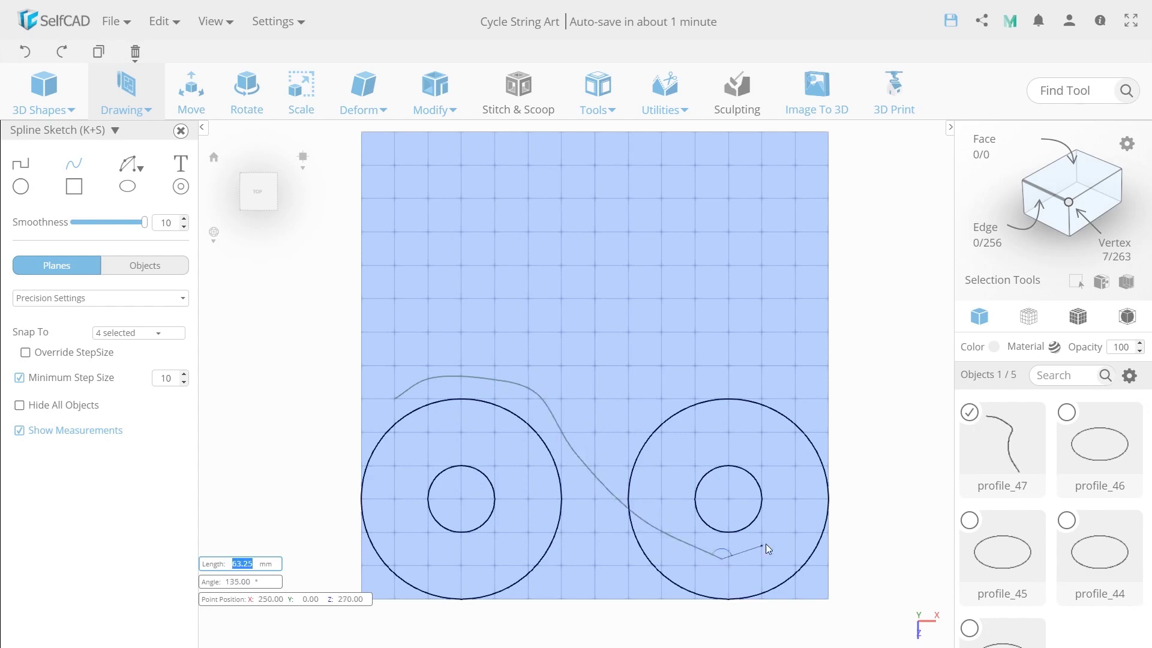
pyautogui.click(778, 536)
pyautogui.click(790, 505)
pyautogui.click(780, 464)
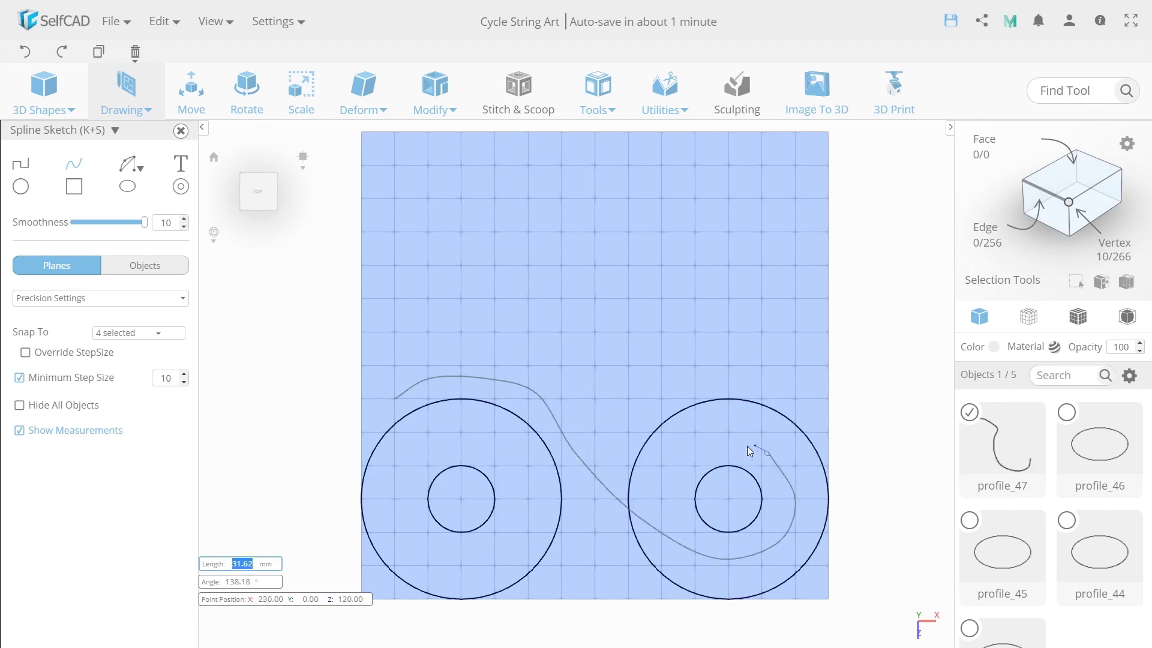
pyautogui.click(714, 448)
pyautogui.click(660, 473)
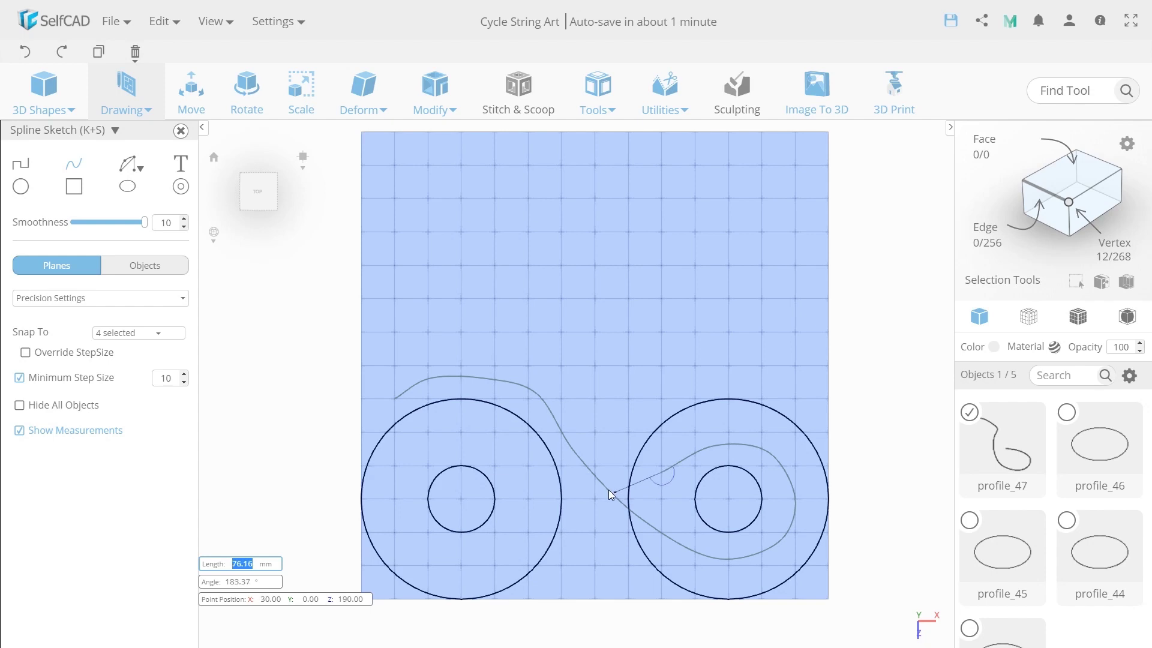
pyautogui.click(608, 489)
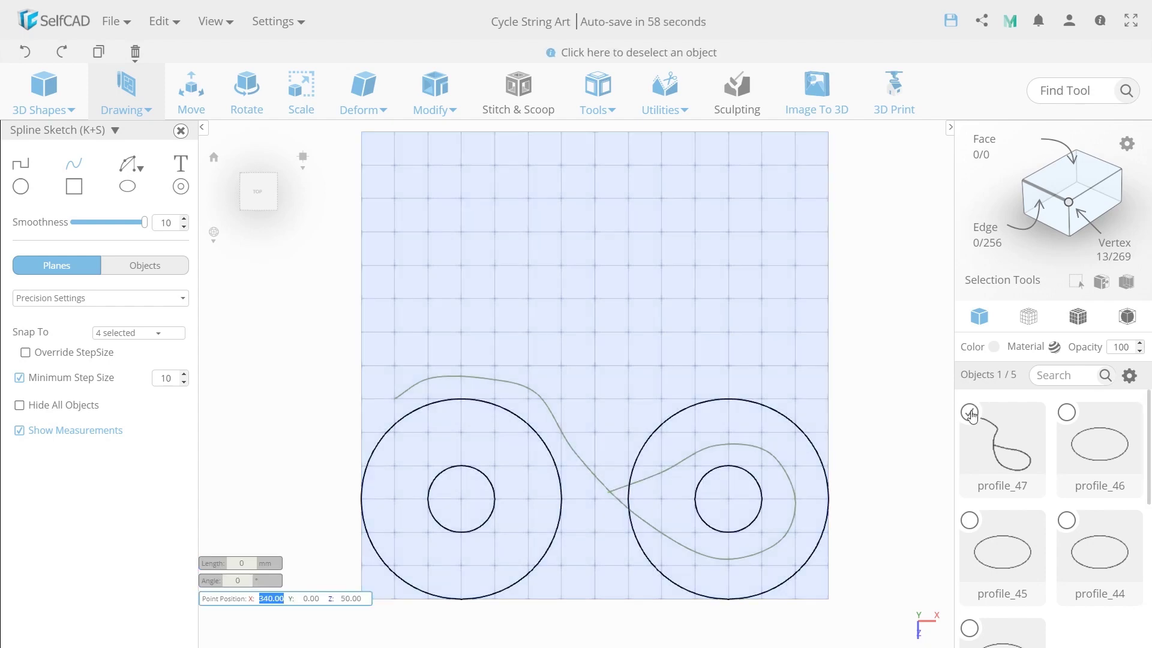
pyautogui.click(970, 412)
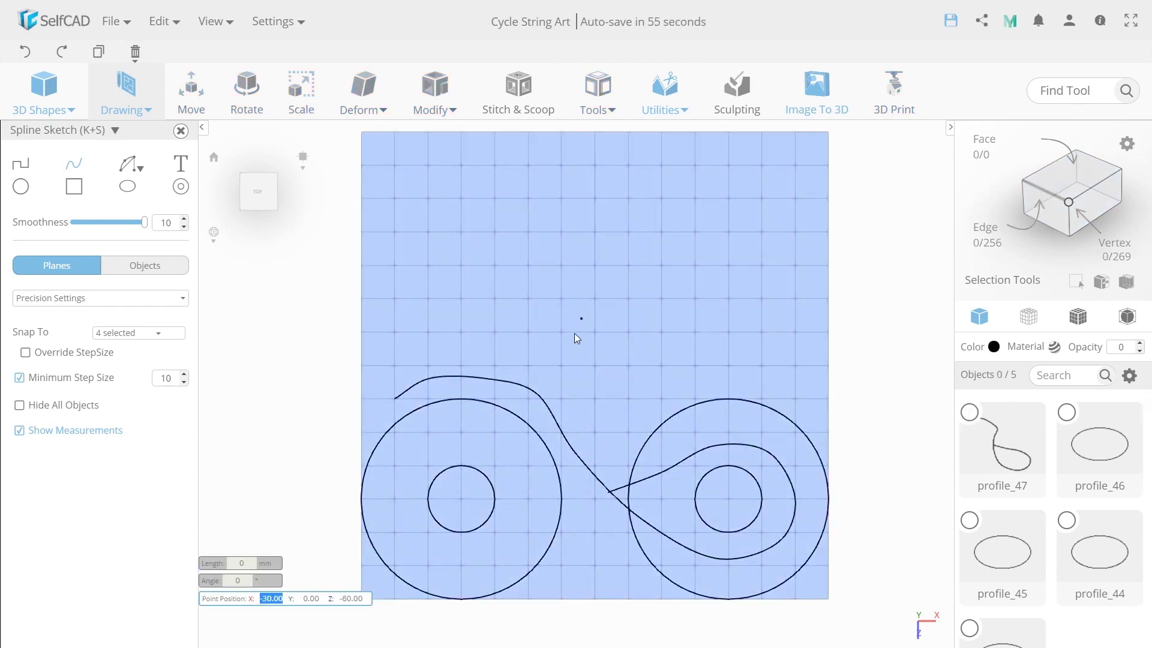
# Sketch a wavy spline from the frame curve's bend beside the left wheel to above the right wheel's far side, and deselect it.
pyautogui.click(535, 392)
pyautogui.click(608, 398)
pyautogui.click(656, 386)
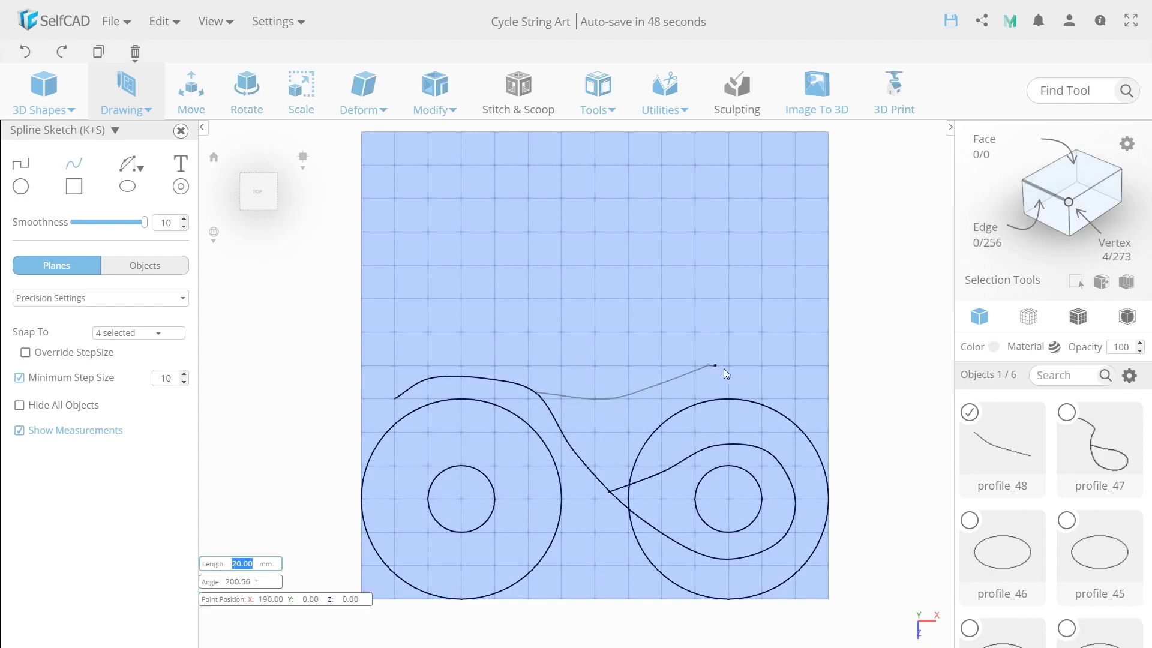
pyautogui.click(717, 365)
pyautogui.doubleClick(793, 379)
pyautogui.click(967, 414)
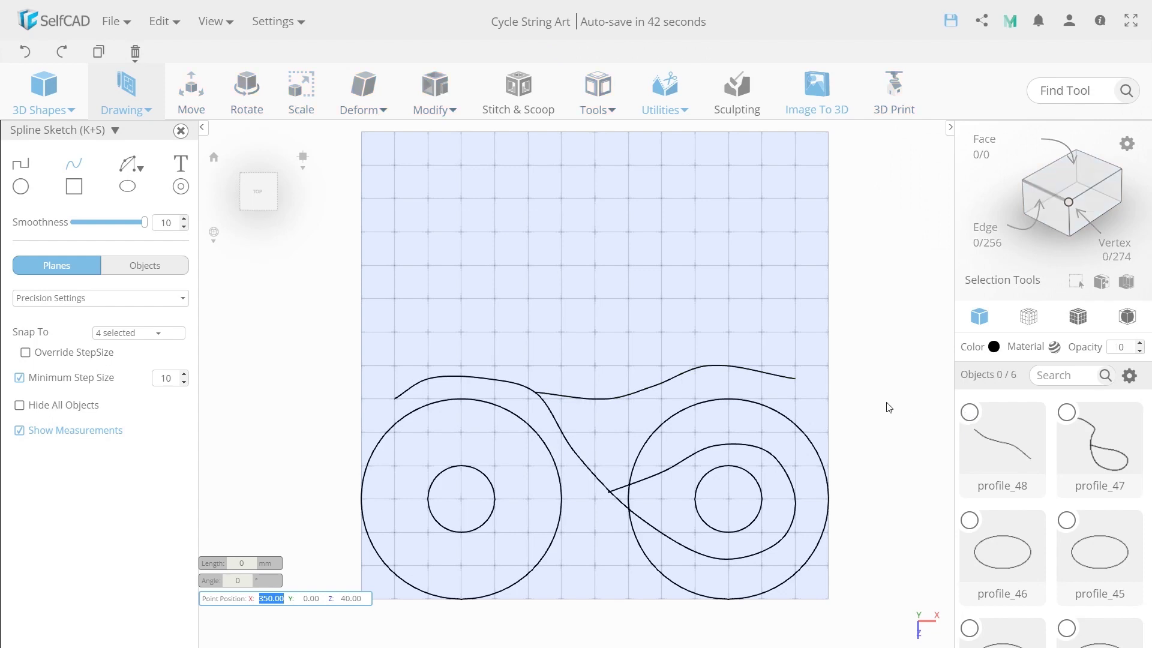
# Sketch a fork spline from the left hub's centre through the frame junction up to about X -70, Z -110, and deselect it.
pyautogui.click(462, 499)
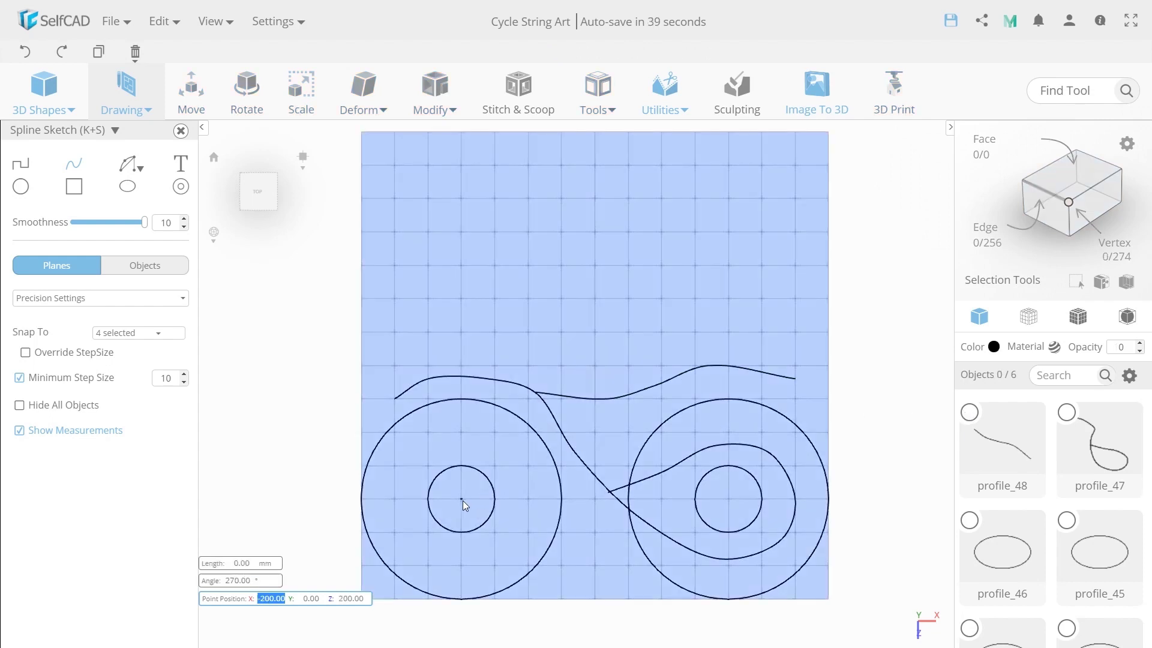
pyautogui.click(495, 472)
pyautogui.click(539, 362)
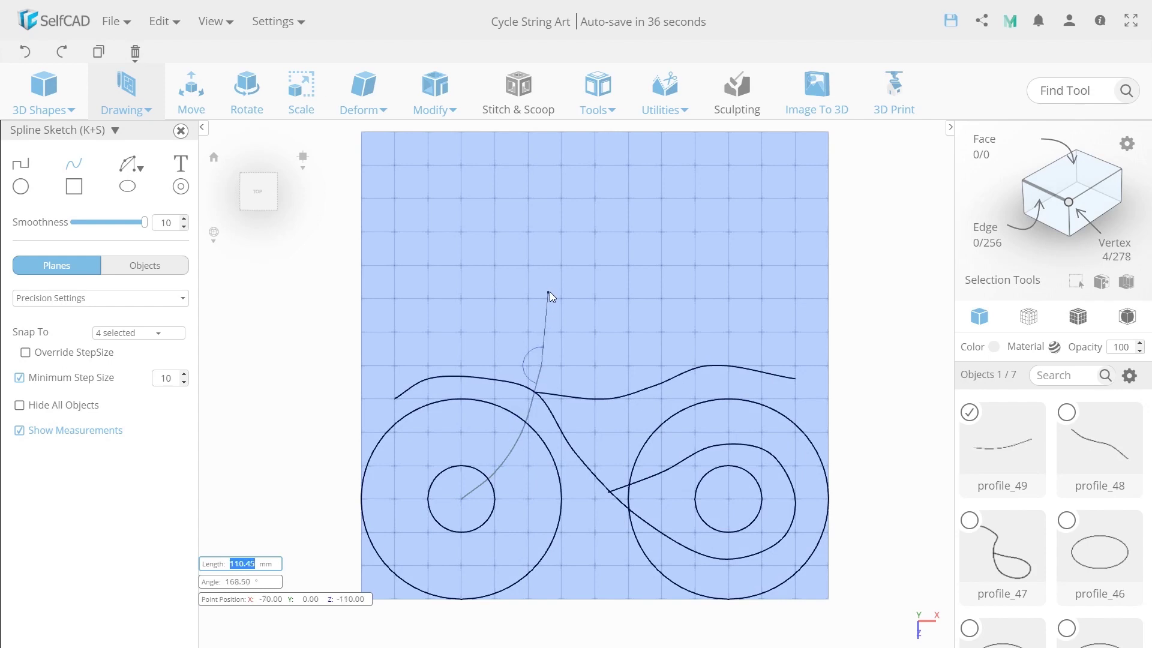
pyautogui.doubleClick(548, 293)
pyautogui.click(969, 412)
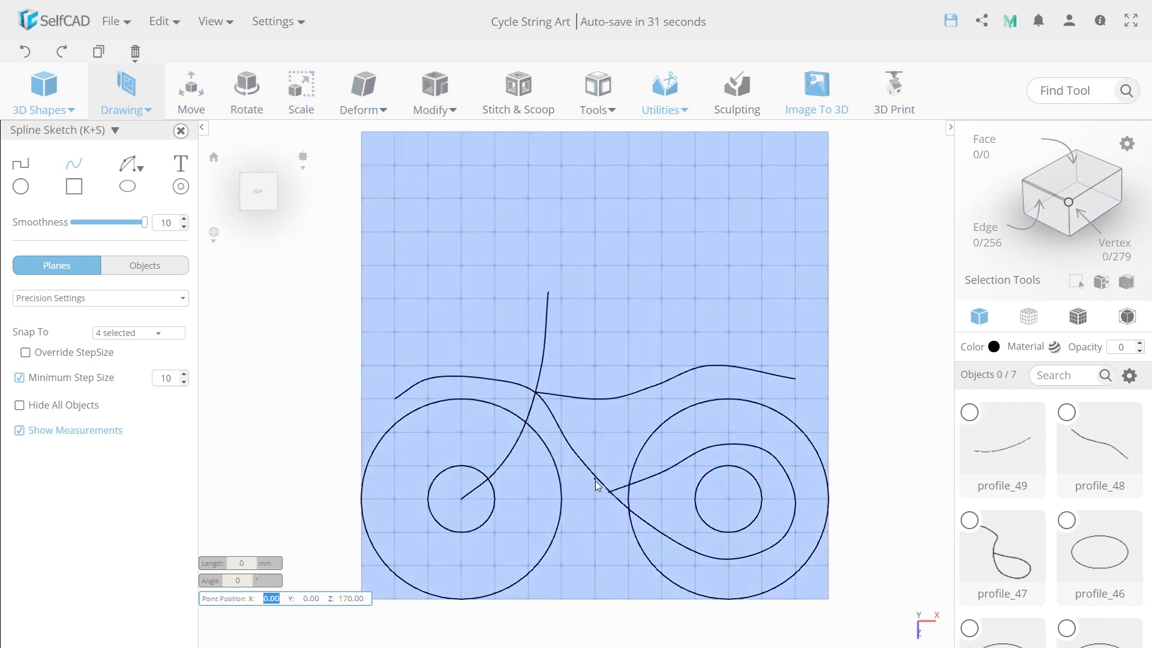
# Sketch a seat post spline from the frame's lower crossing between the wheels up to X 100, Z -50, and deselect it.
pyautogui.click(598, 481)
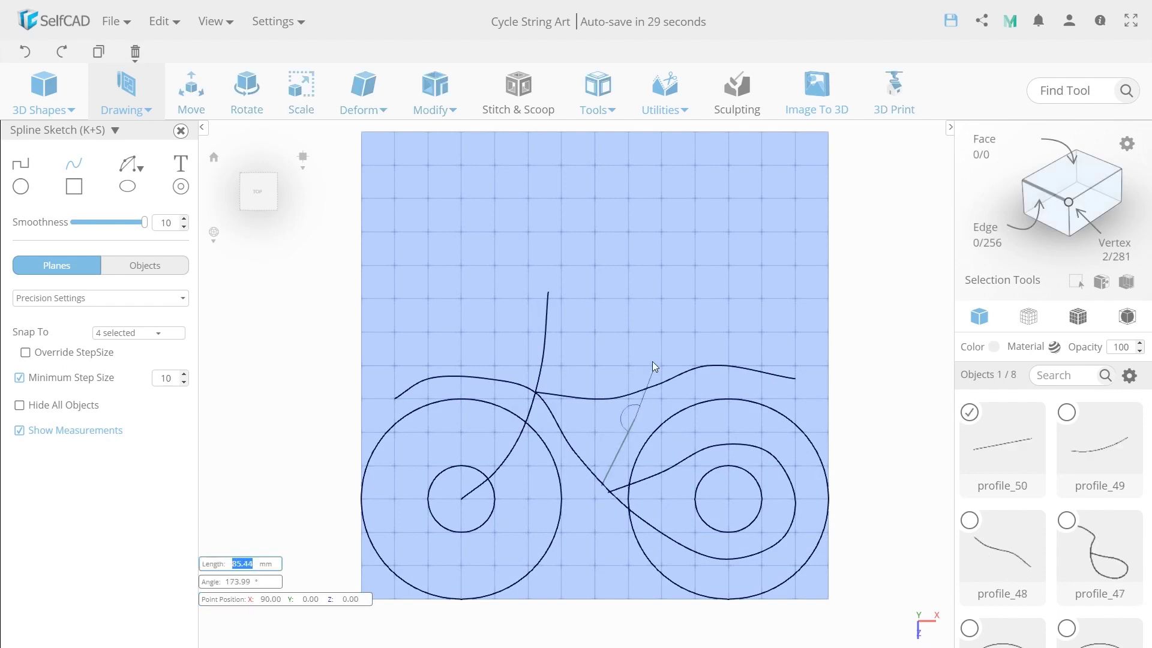
pyautogui.click(662, 331)
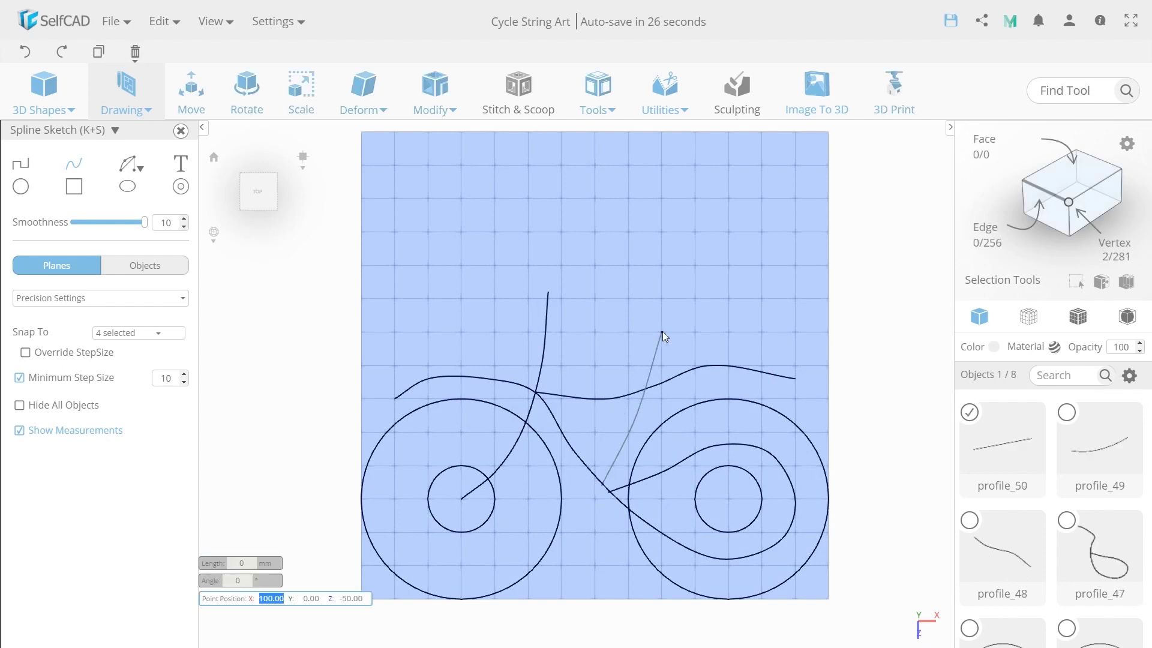
pyautogui.click(969, 412)
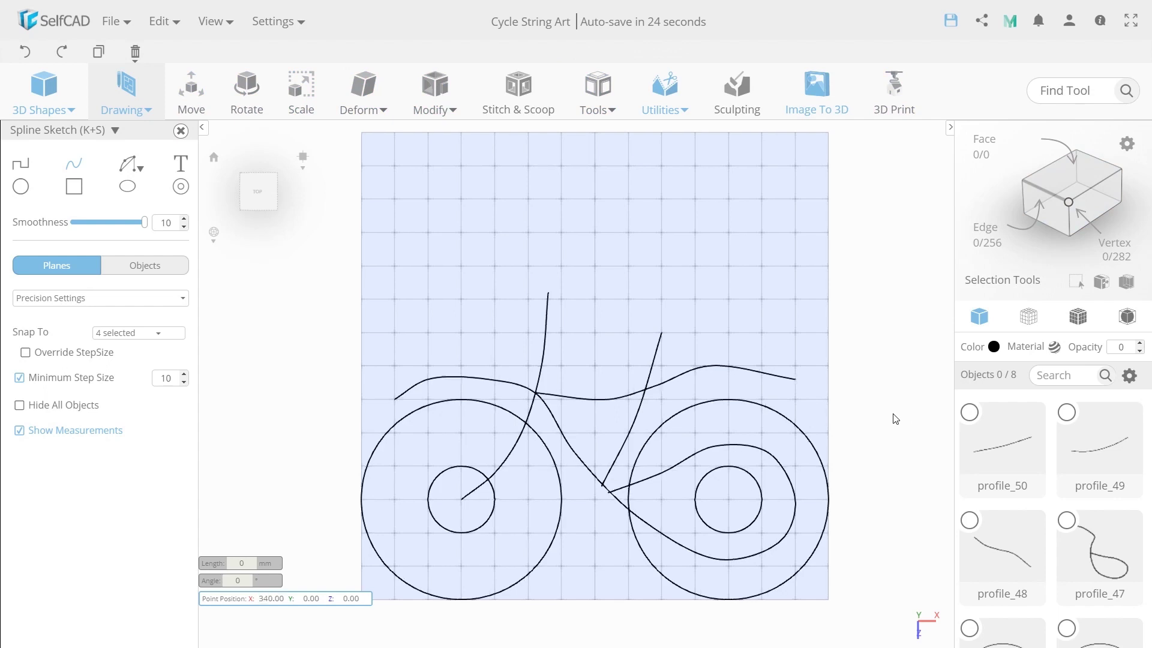
# Sketch a closed saddle-shaped spline on top of the seat post, starting and ending at X 150, Z -50, and deselect it.
pyautogui.click(700, 361)
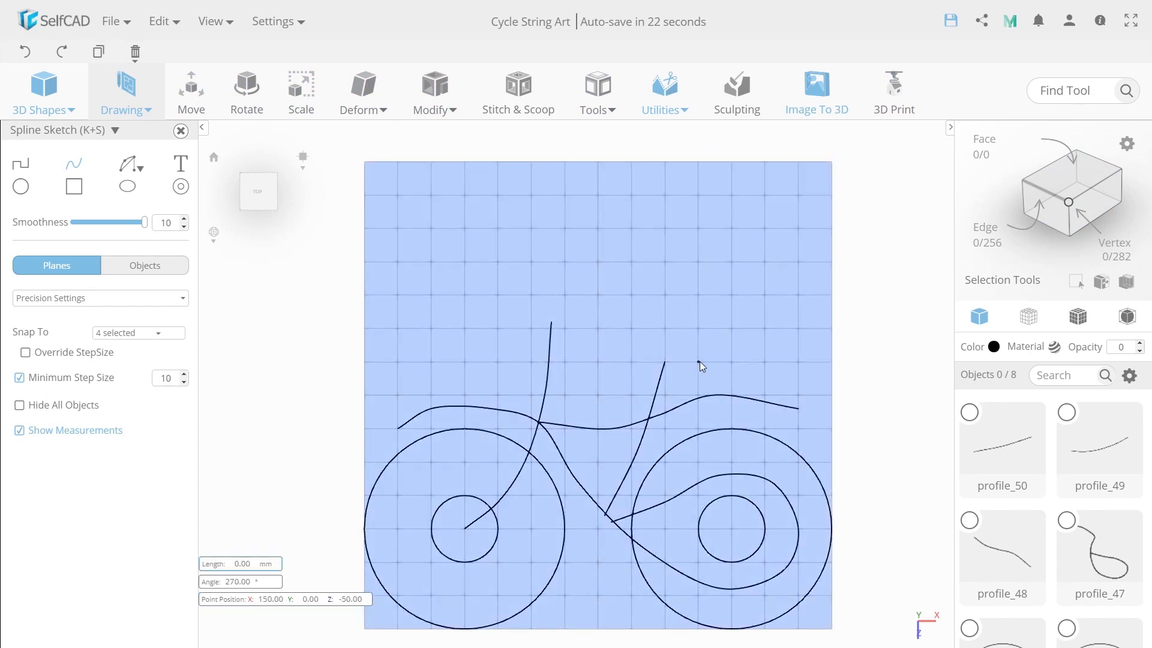
pyautogui.click(636, 361)
pyautogui.click(626, 331)
pyautogui.click(731, 329)
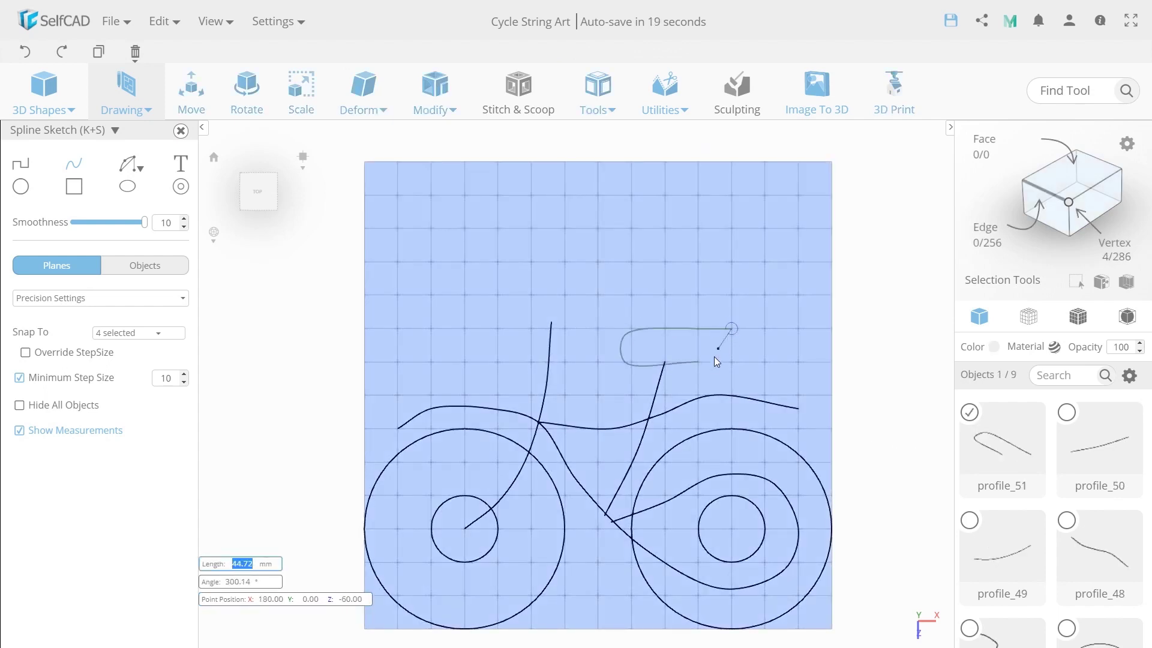
pyautogui.click(700, 360)
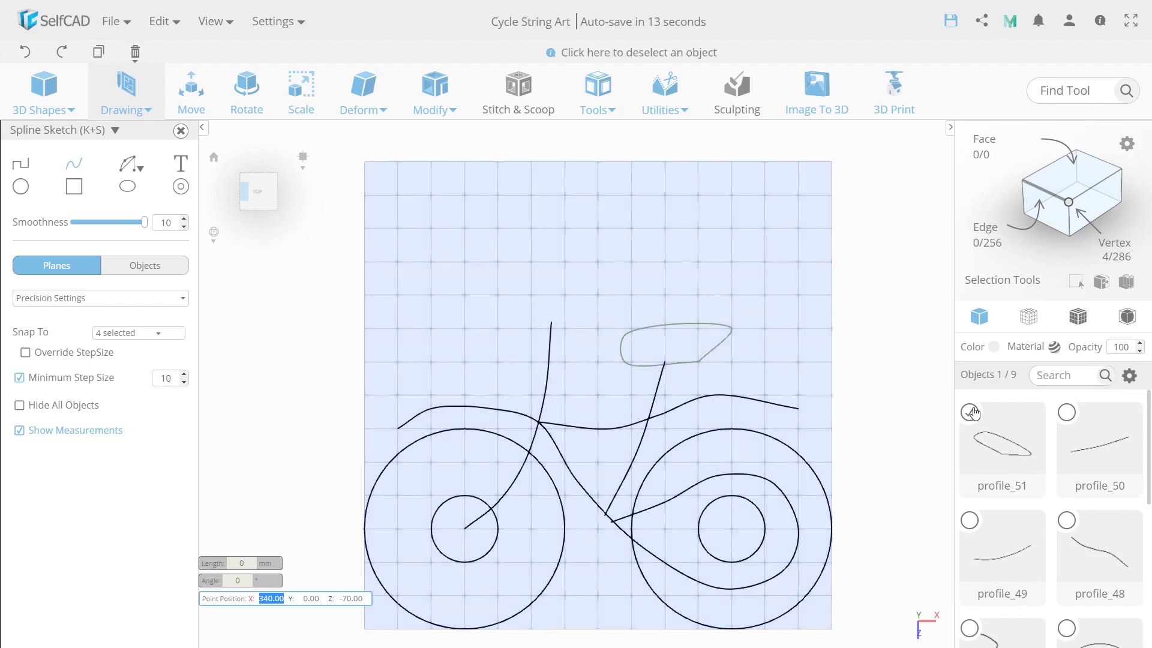
pyautogui.click(973, 413)
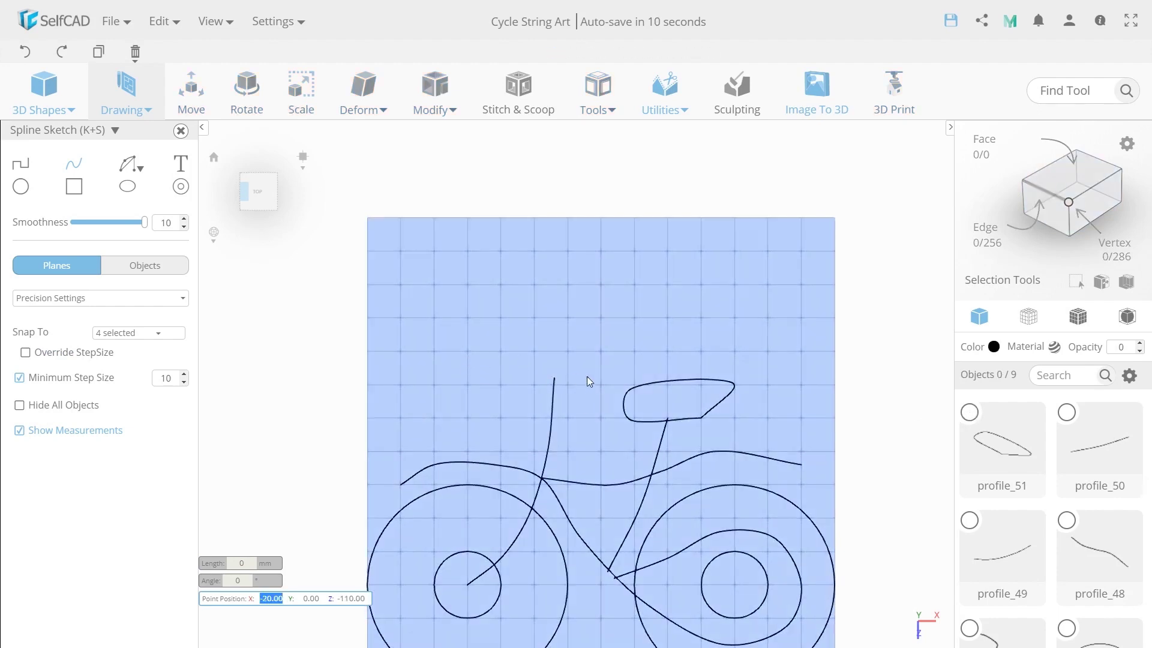
# Sketch a closed handlebar-grip spline on top of the fork, starting and ending at about X -30, Z -110, and deselect it.
pyautogui.click(581, 379)
pyautogui.click(533, 375)
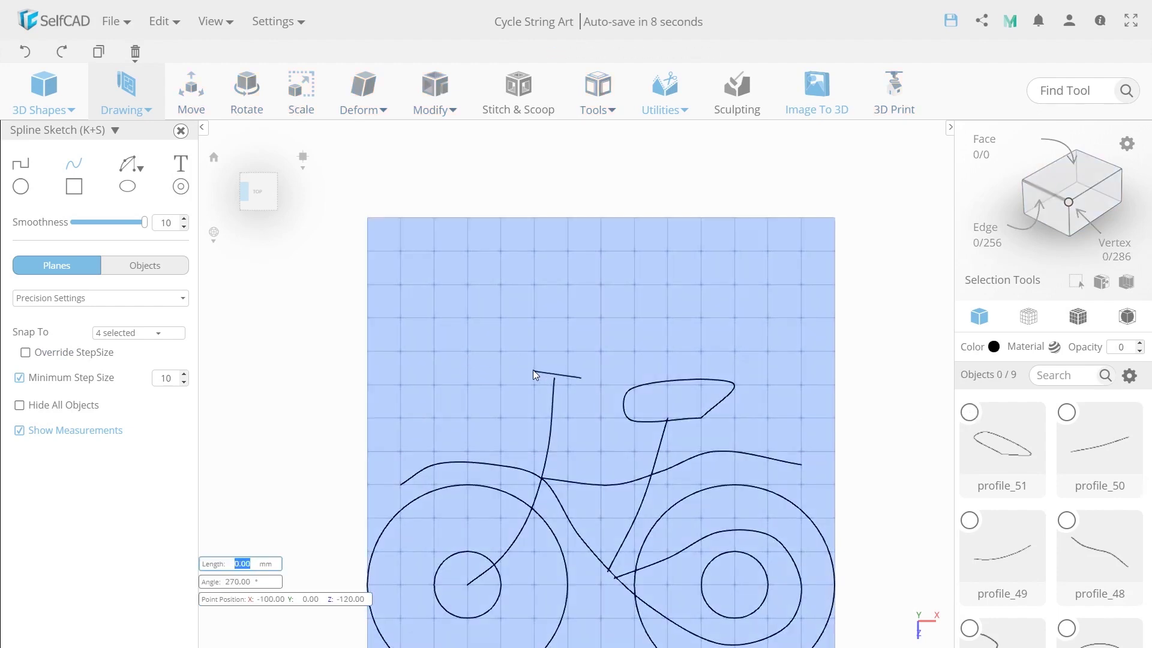
pyautogui.click(531, 337)
pyautogui.click(621, 351)
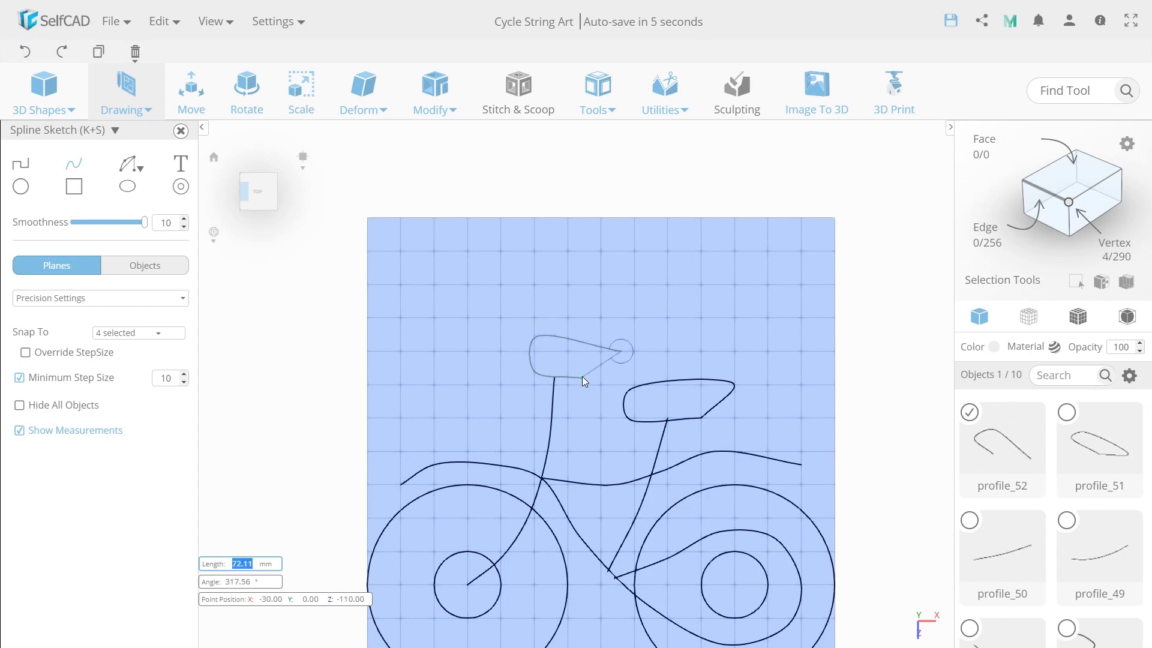
pyautogui.click(582, 378)
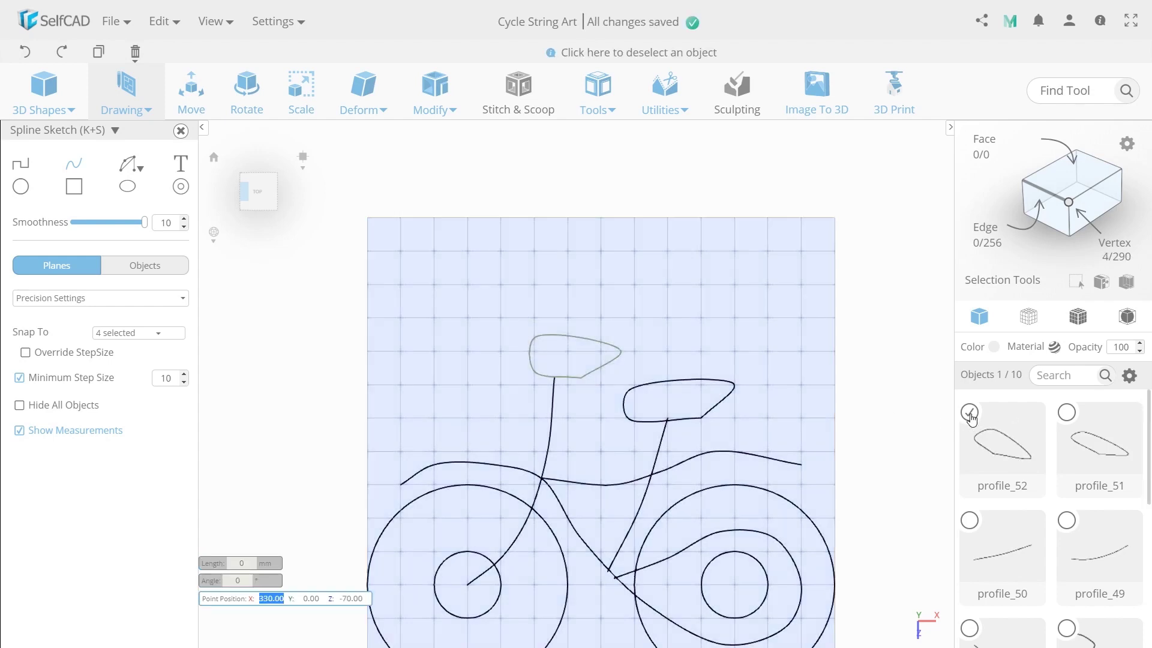
pyautogui.click(970, 413)
# Sketch a second closed grip spline behind the first, starting and ending at about X -120, Z -140, and deselect it.
pyautogui.click(530, 359)
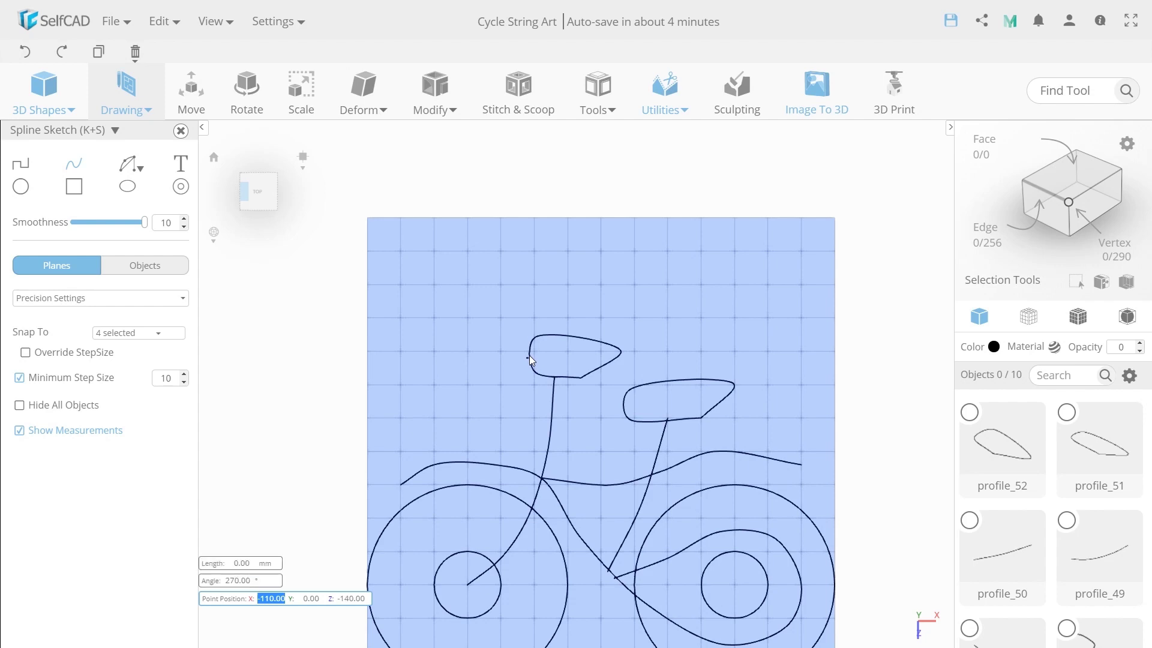
pyautogui.click(481, 359)
pyautogui.click(482, 326)
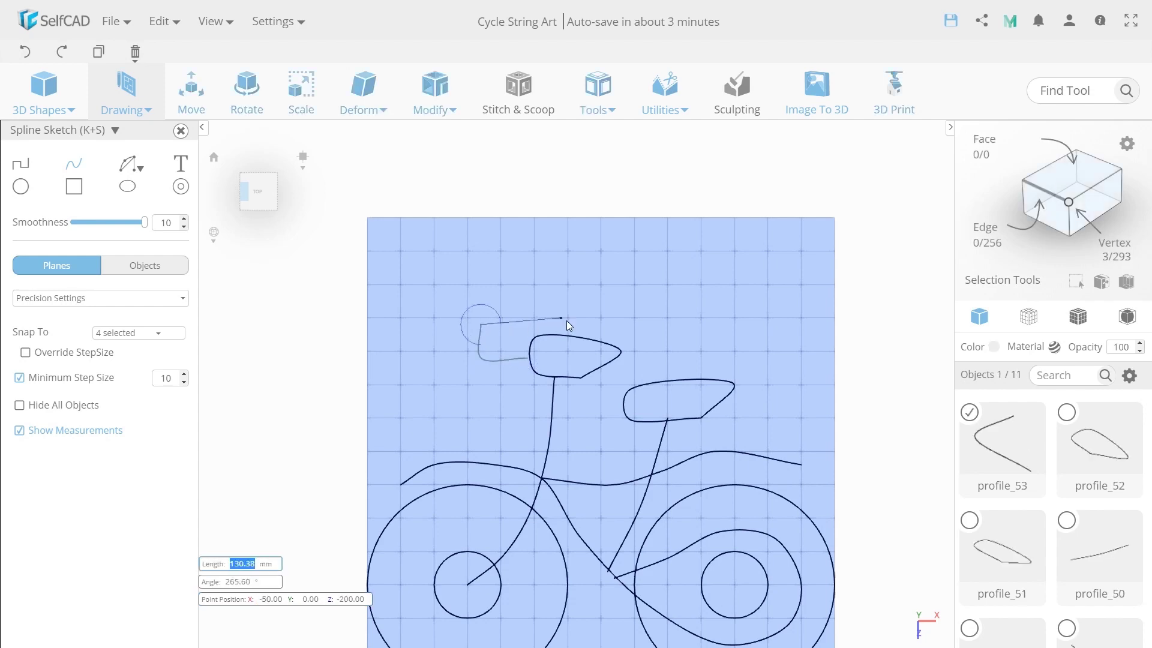
pyautogui.click(566, 324)
pyautogui.click(541, 338)
pyautogui.click(528, 360)
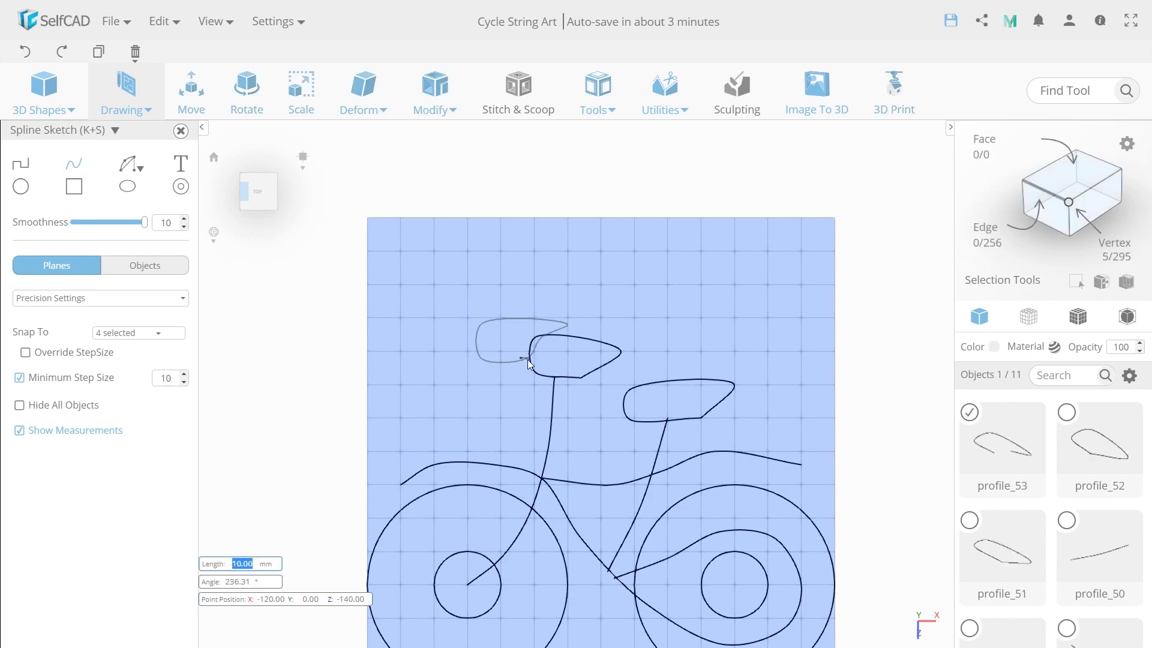
pyautogui.click(969, 412)
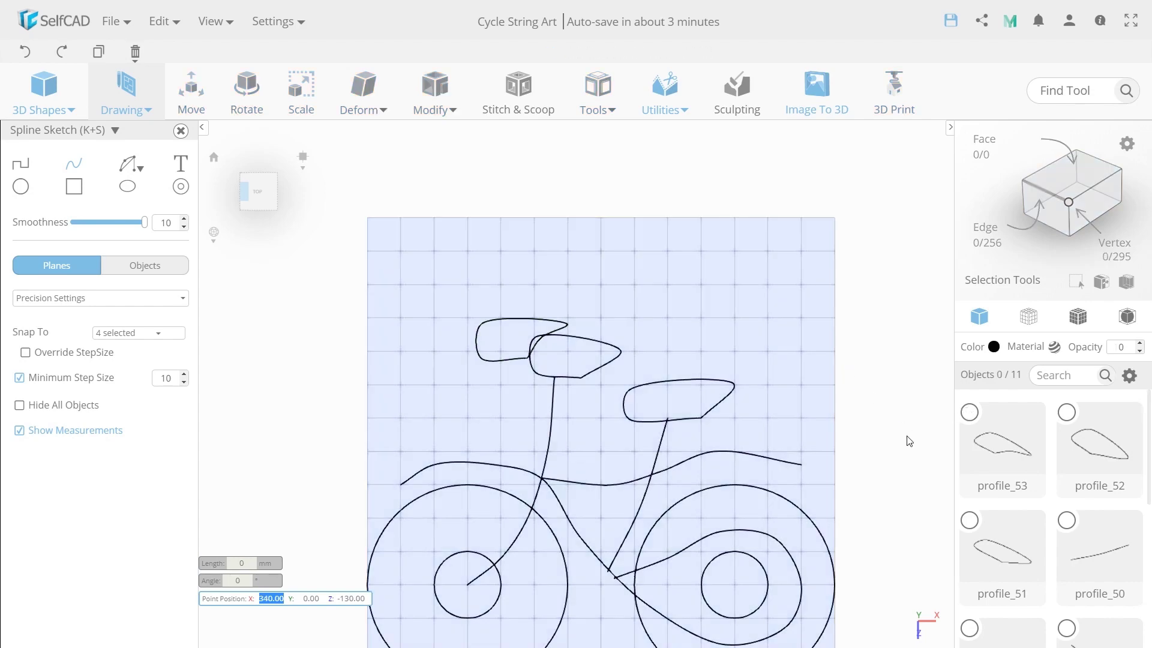
# Sketch a closed basket-shaped spline in front of the fork, starting at about X -80, Z -90, deselect it and close the spline tool.
pyautogui.moveTo(905, 438); pyautogui.dragTo(906, 337, button='right')
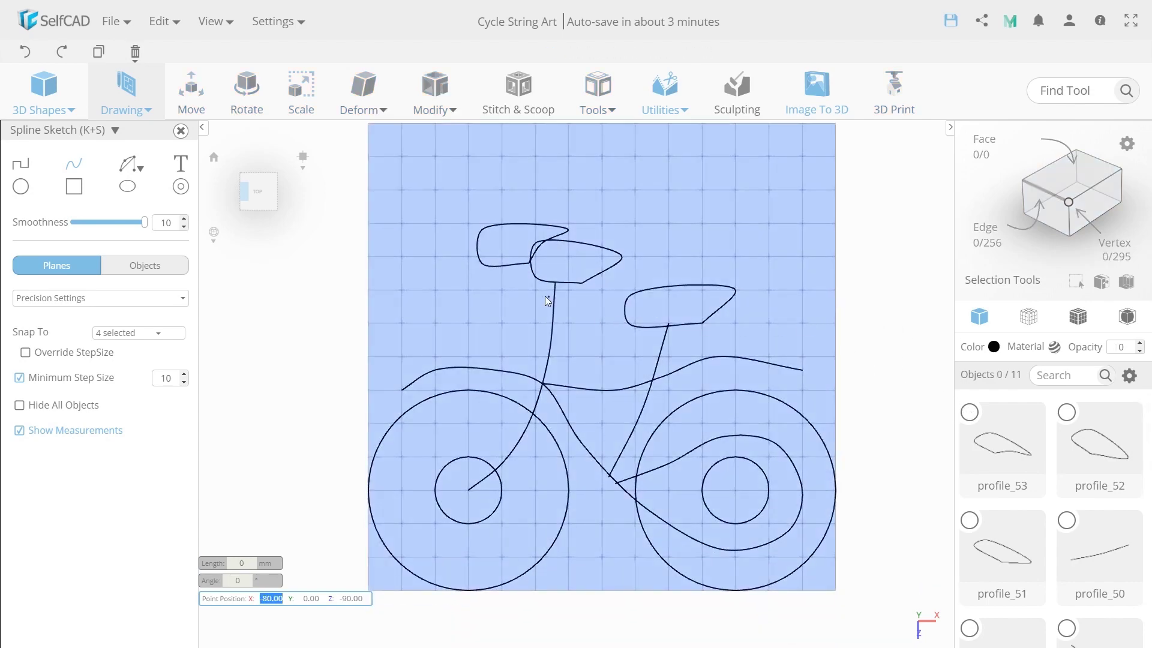
pyautogui.click(543, 296)
pyautogui.click(529, 358)
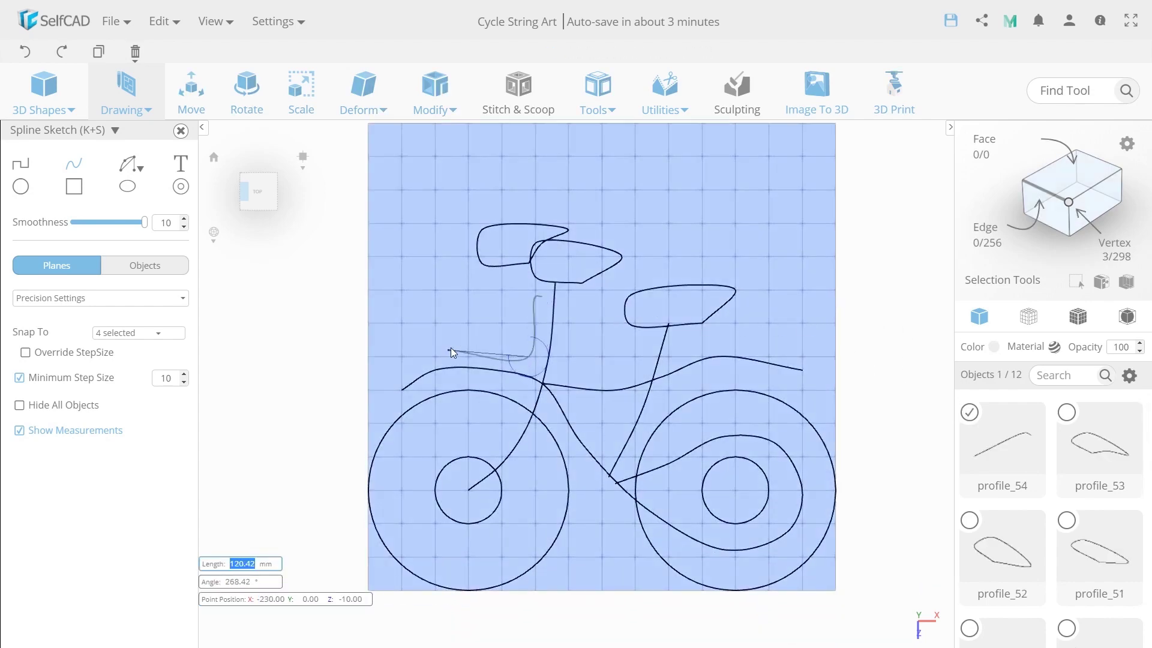
pyautogui.click(451, 347)
pyautogui.click(429, 351)
pyautogui.click(441, 275)
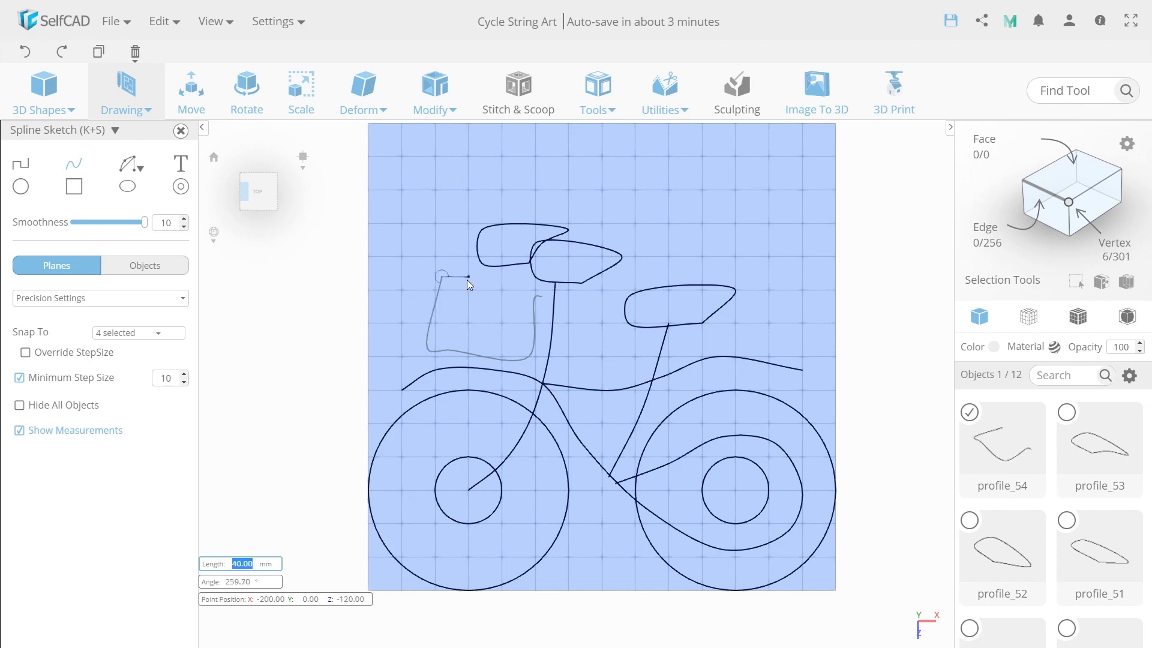
pyautogui.click(538, 295)
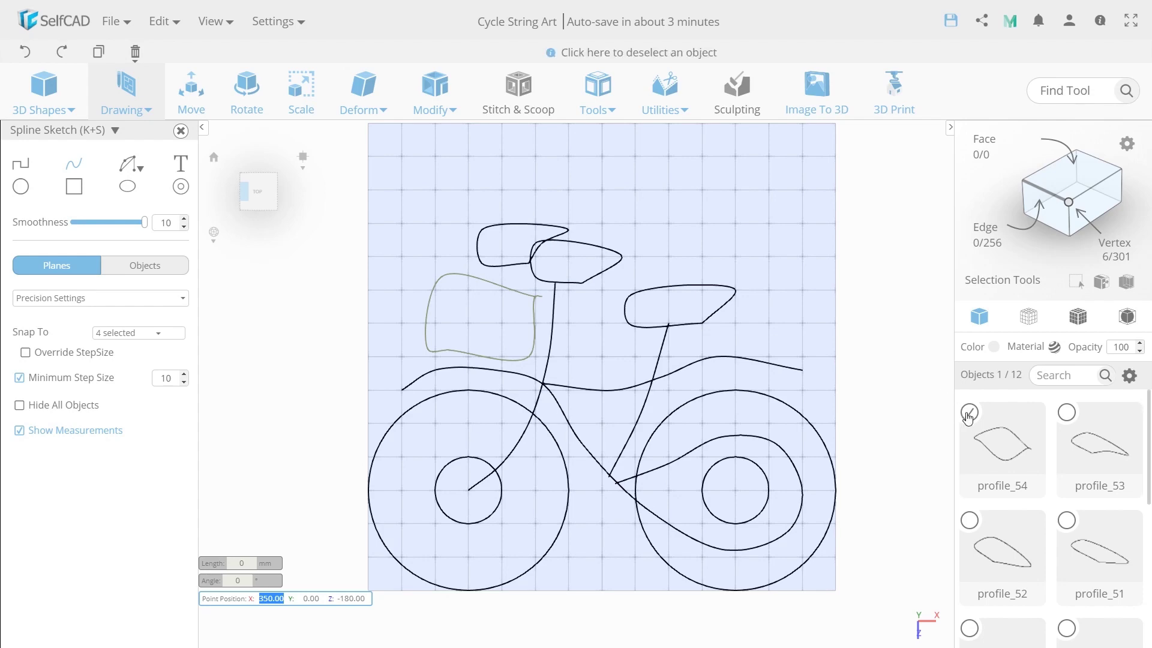
pyautogui.click(181, 131)
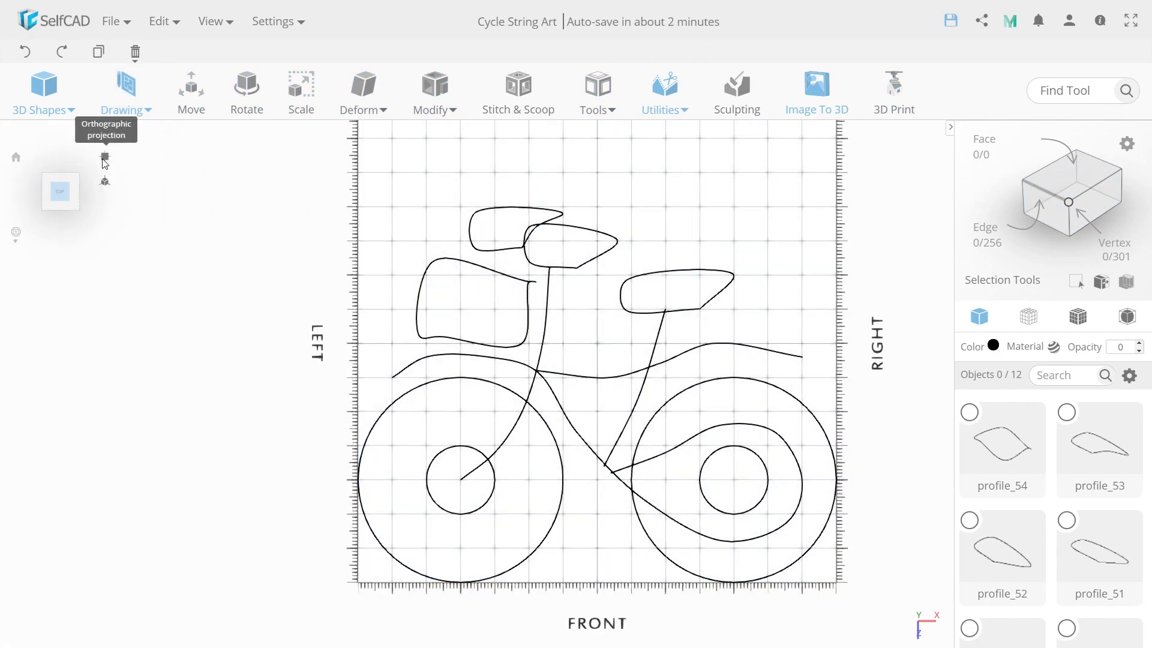
# Switch to perspective projection, then move all the bicycle sketches together along Z toward the back of the grid and deselect them.
pyautogui.click(104, 180)
pyautogui.moveTo(178, 286); pyautogui.dragTo(371, 215)
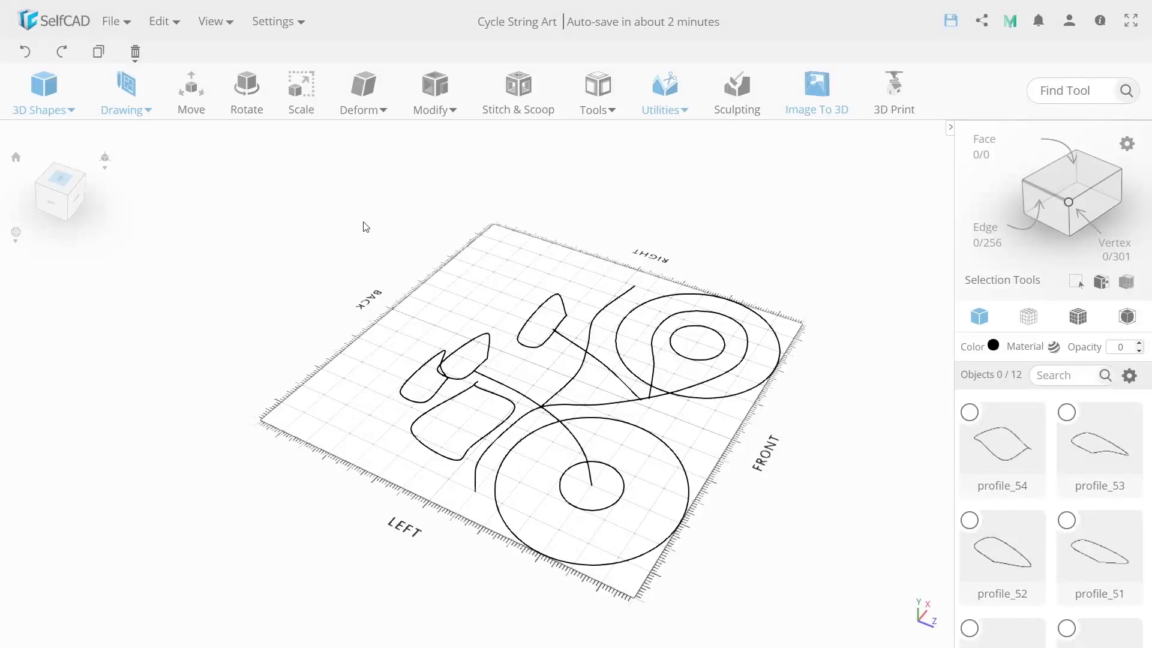
pyautogui.hotkey('ctrl', 'a')
pyautogui.click(190, 90)
pyautogui.moveTo(614, 396)
pyautogui.mouseDown()
pyautogui.moveTo(571, 380)
pyautogui.moveTo(567, 391)
pyautogui.mouseUp()
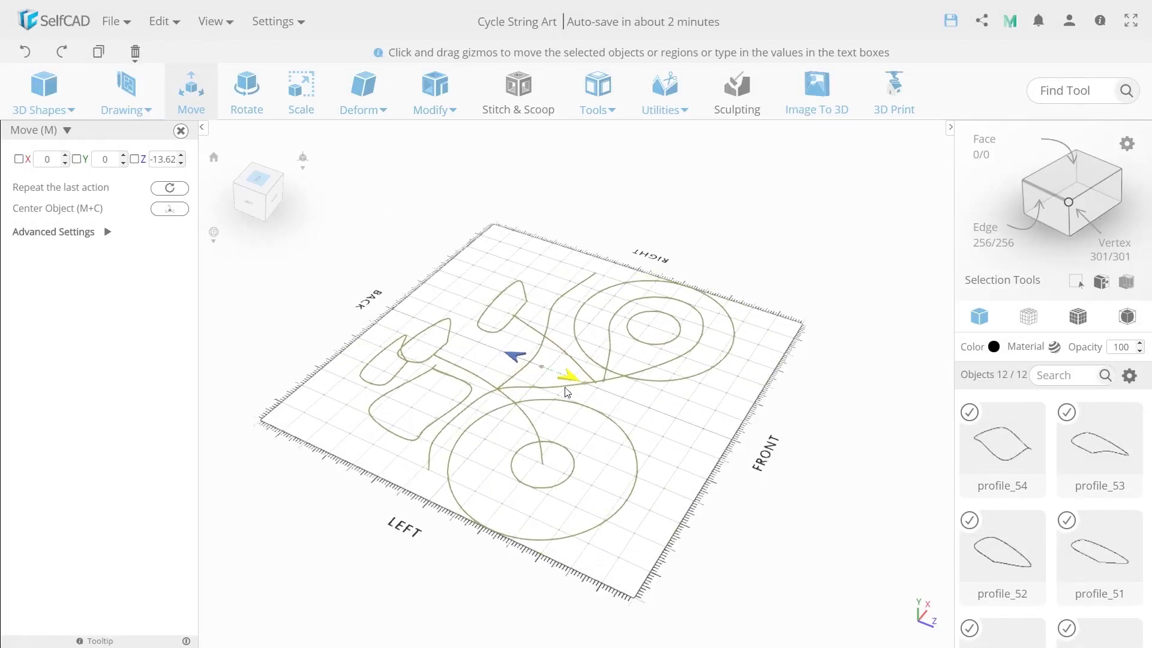
pyautogui.click(773, 442)
pyautogui.moveTo(773, 442); pyautogui.dragTo(542, 393)
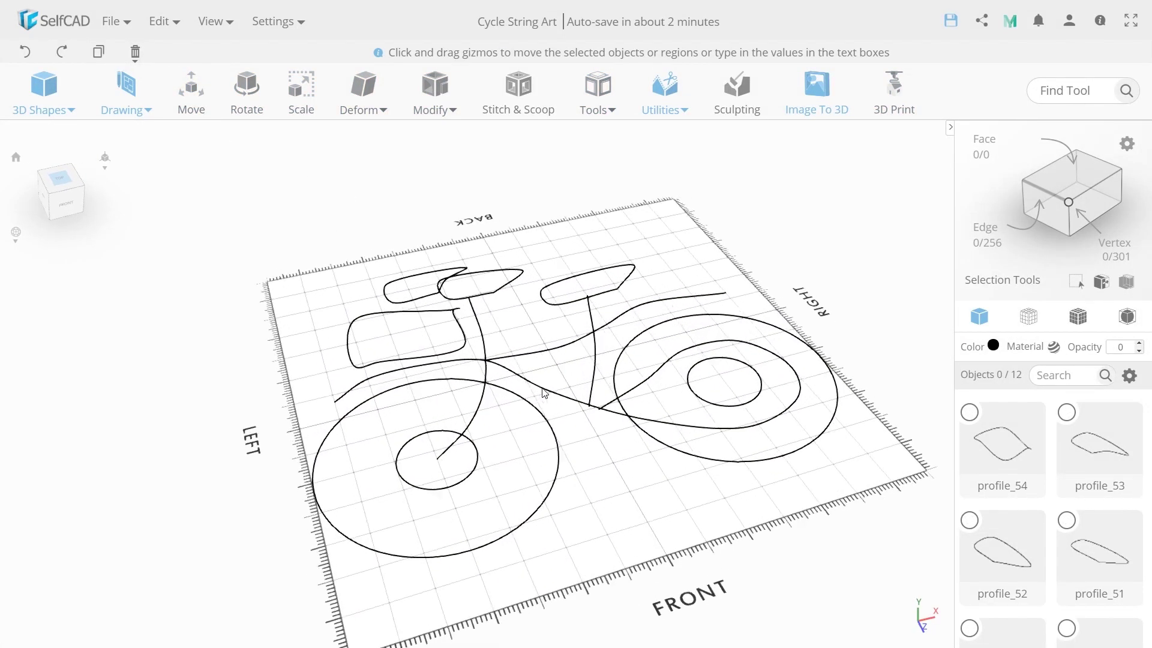
pyautogui.scroll(2, 544, 393)
# Start a nail in the Shape Generator with a 64-edge shaft, top and bottom radius 6 and height 50.
pyautogui.click(44, 90)
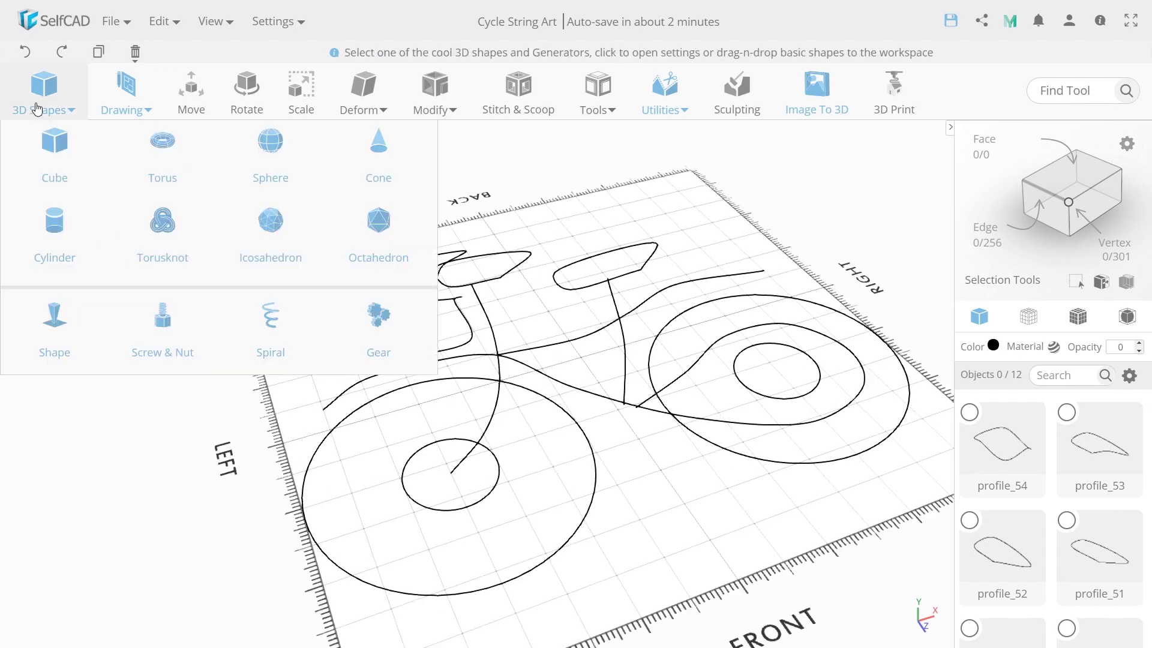
pyautogui.click(88, 331)
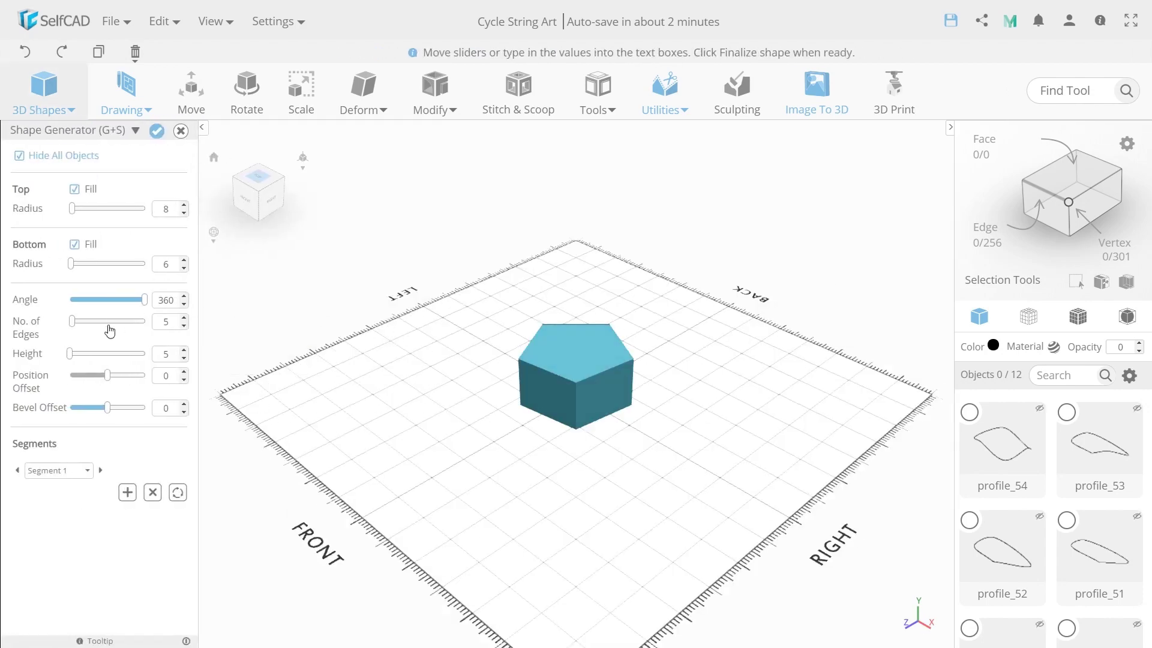
pyautogui.moveTo(72, 322); pyautogui.dragTo(145, 322)
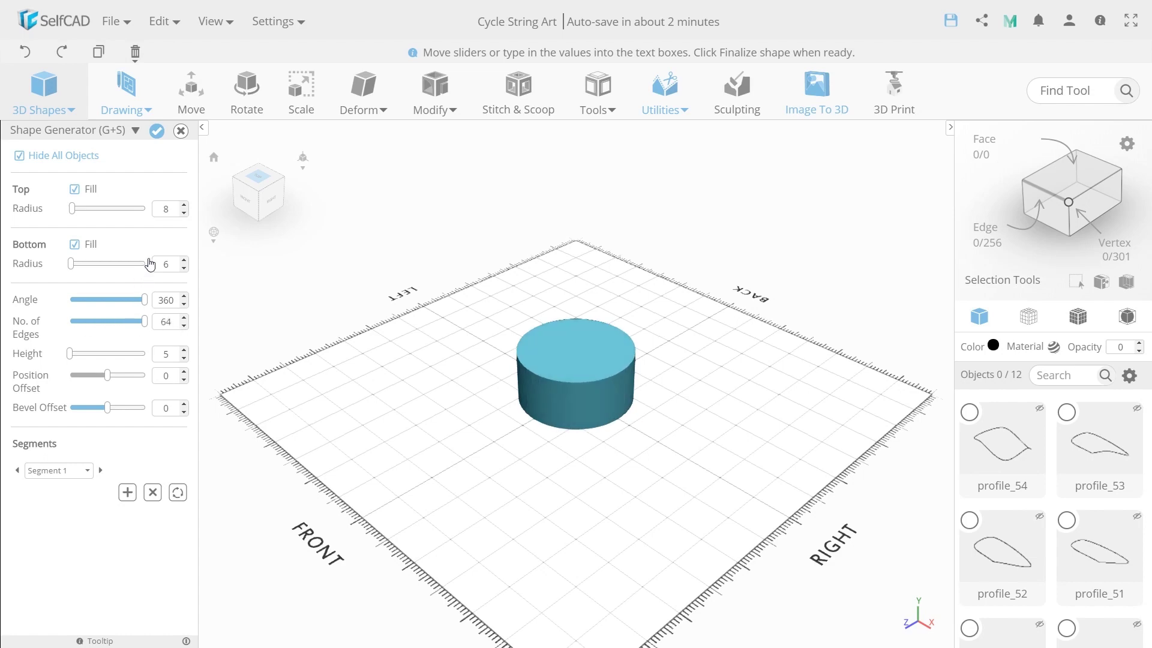
pyautogui.doubleClick(156, 211)
pyautogui.write('0')
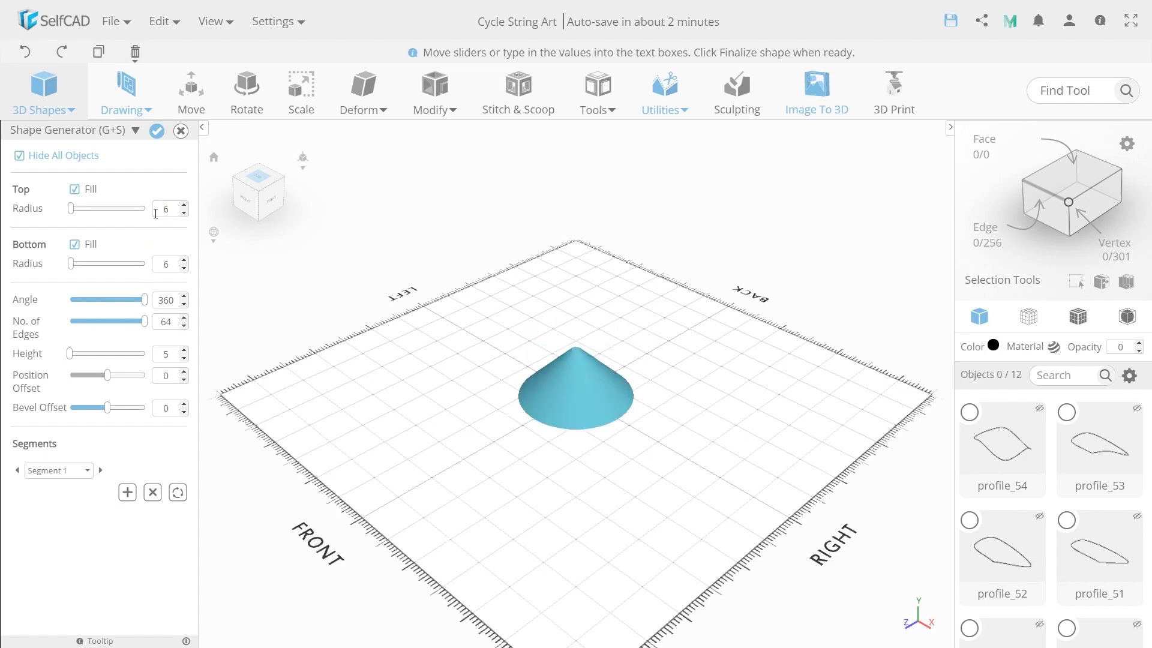
pyautogui.doubleClick(157, 259)
pyautogui.write('6')
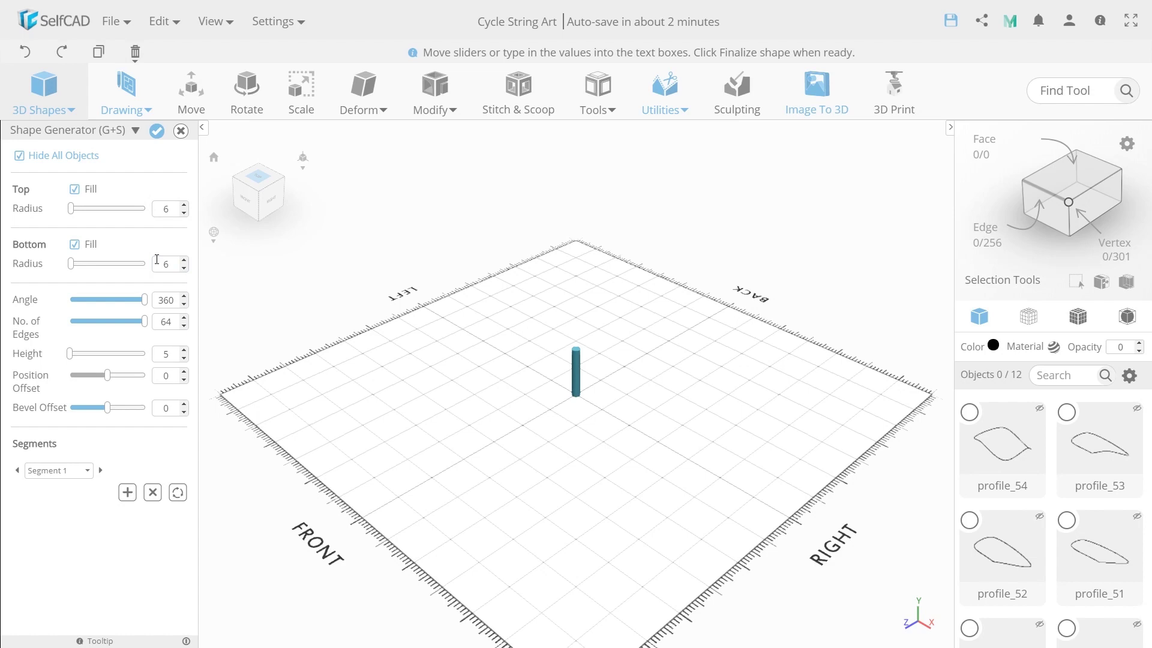
pyautogui.doubleClick(159, 354)
pyautogui.write('50')
# Add a second segment to the nail with height 5 and top radius 12.
pyautogui.click(127, 492)
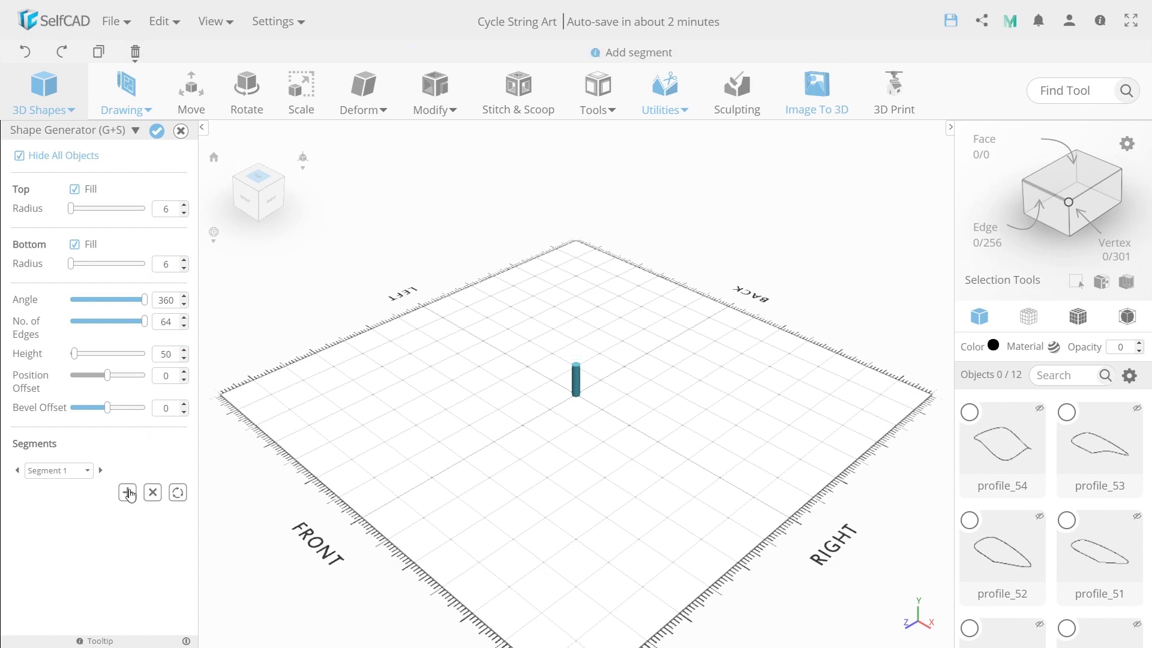
pyautogui.doubleClick(166, 353)
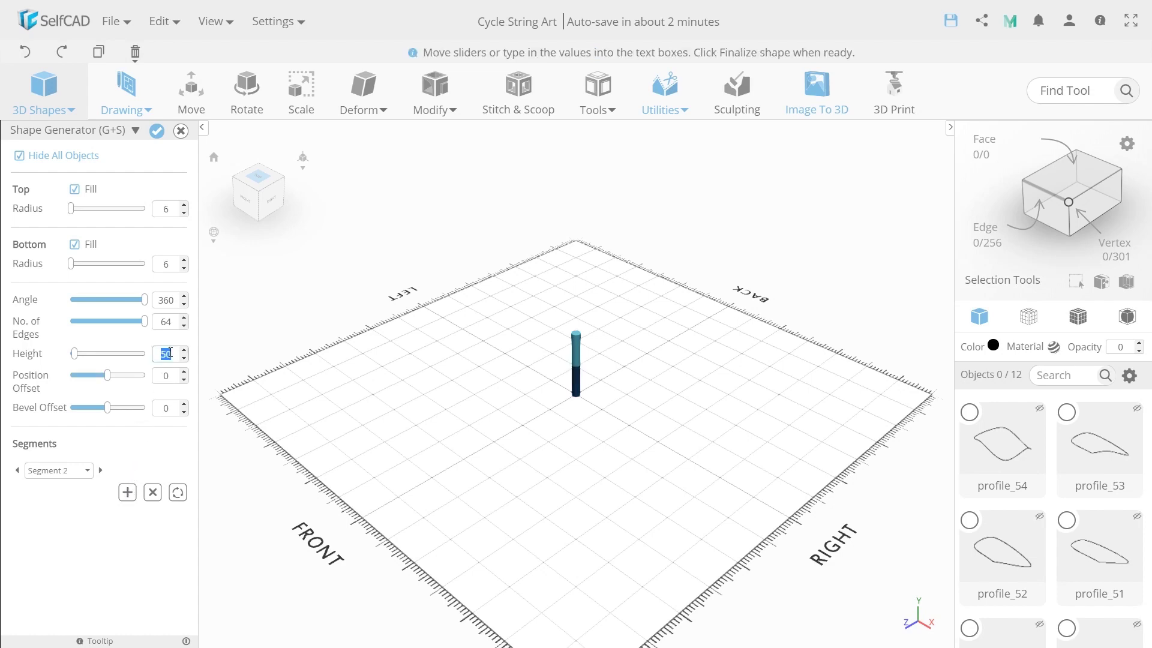
pyautogui.write('5')
pyautogui.doubleClick(174, 214)
pyautogui.write('12')
# Add a third segment to the nail head with top radius 8 and finalize the shape.
pyautogui.click(127, 493)
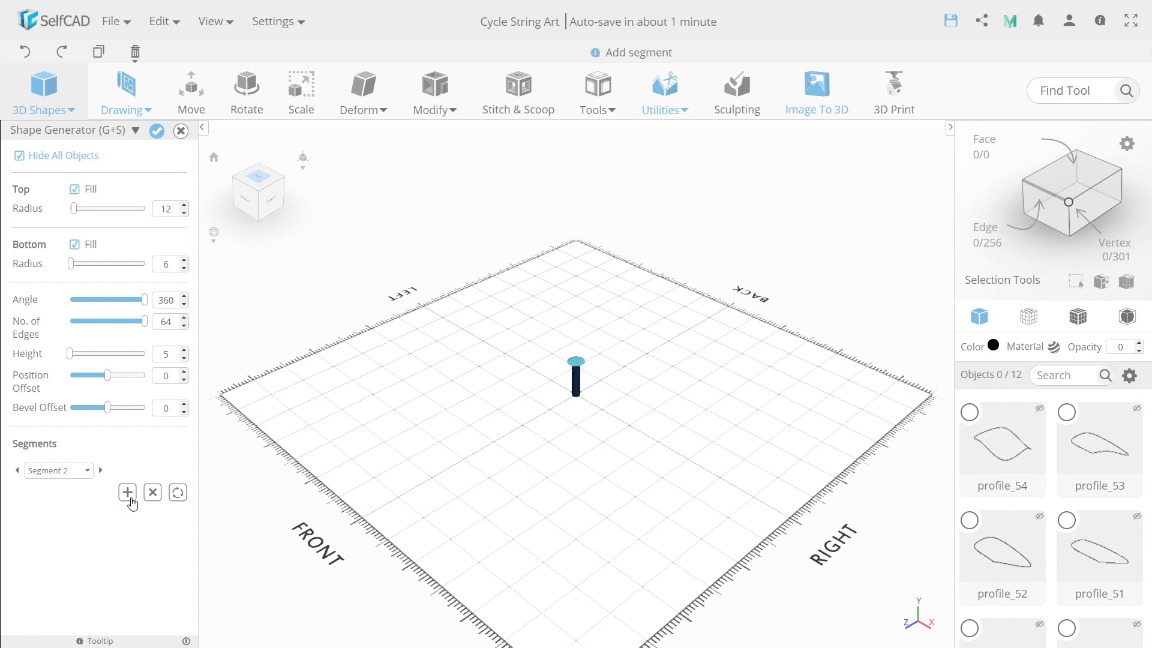
pyautogui.doubleClick(168, 210)
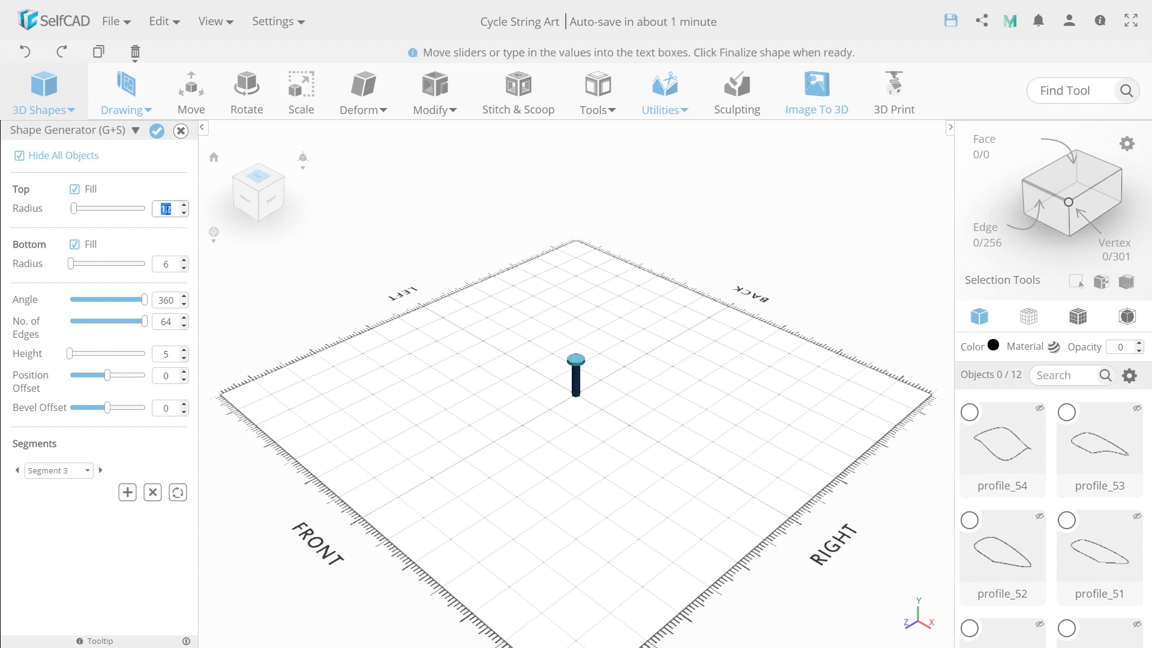
pyautogui.write('8')
pyautogui.press('Return')
pyautogui.click(158, 133)
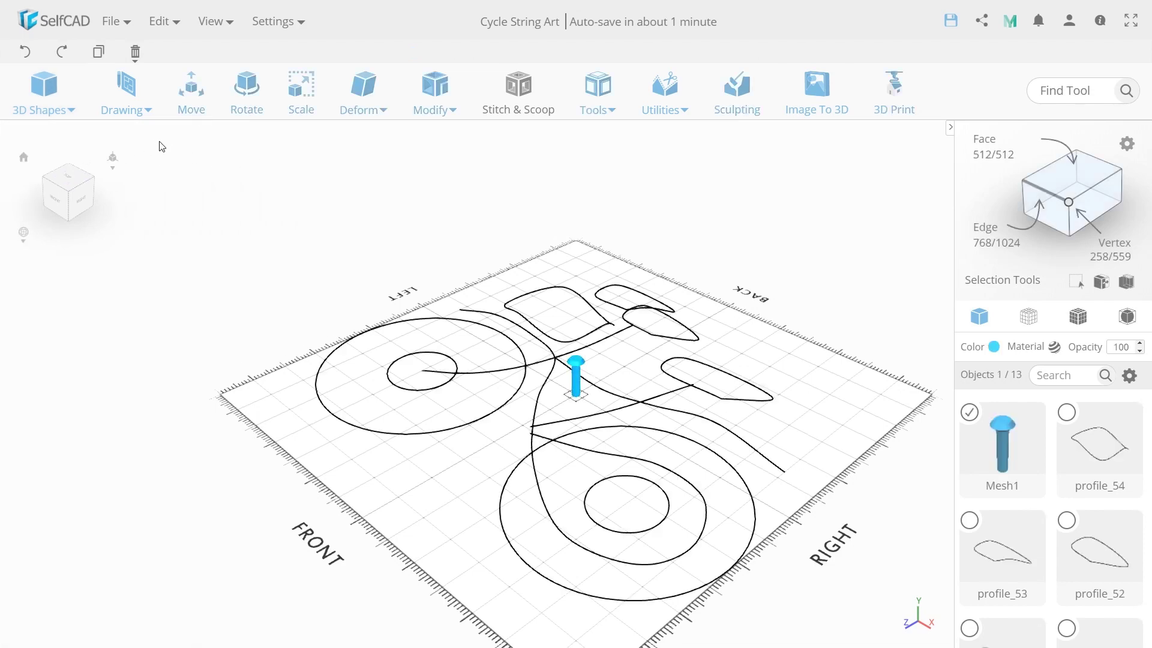
# Generate a second, shorter nail with 64 edges, a shaft 30 high with bottom radius 6, and a three-segment domed head.
pyautogui.click(48, 107)
pyautogui.click(46, 350)
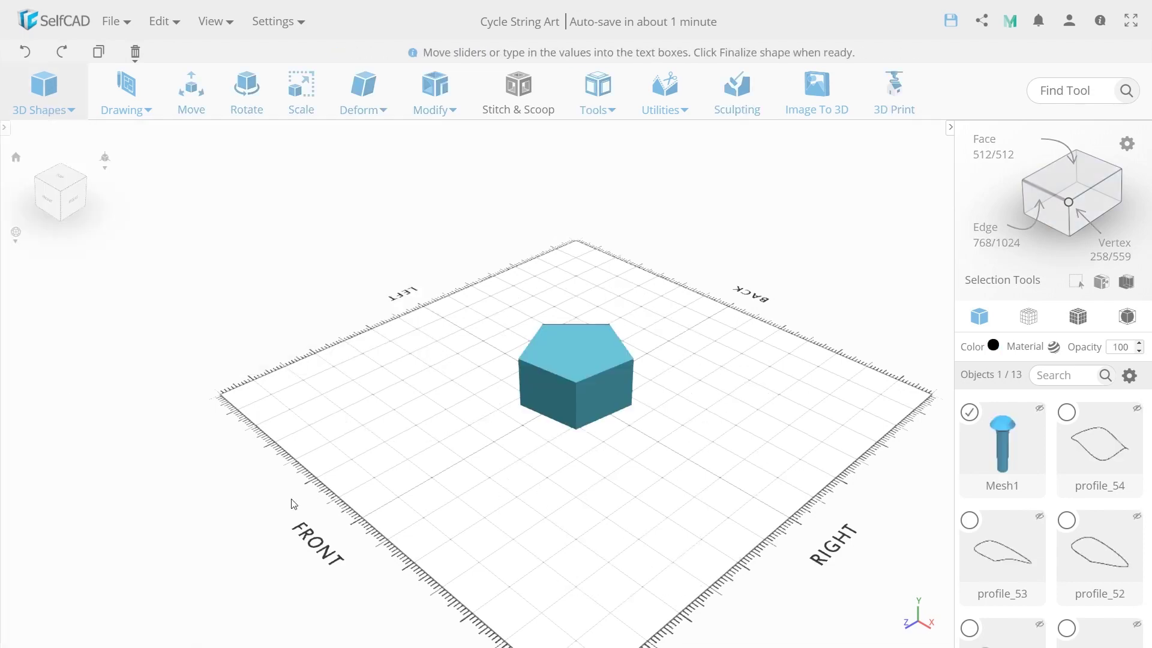
pyautogui.moveTo(73, 321); pyautogui.dragTo(207, 327)
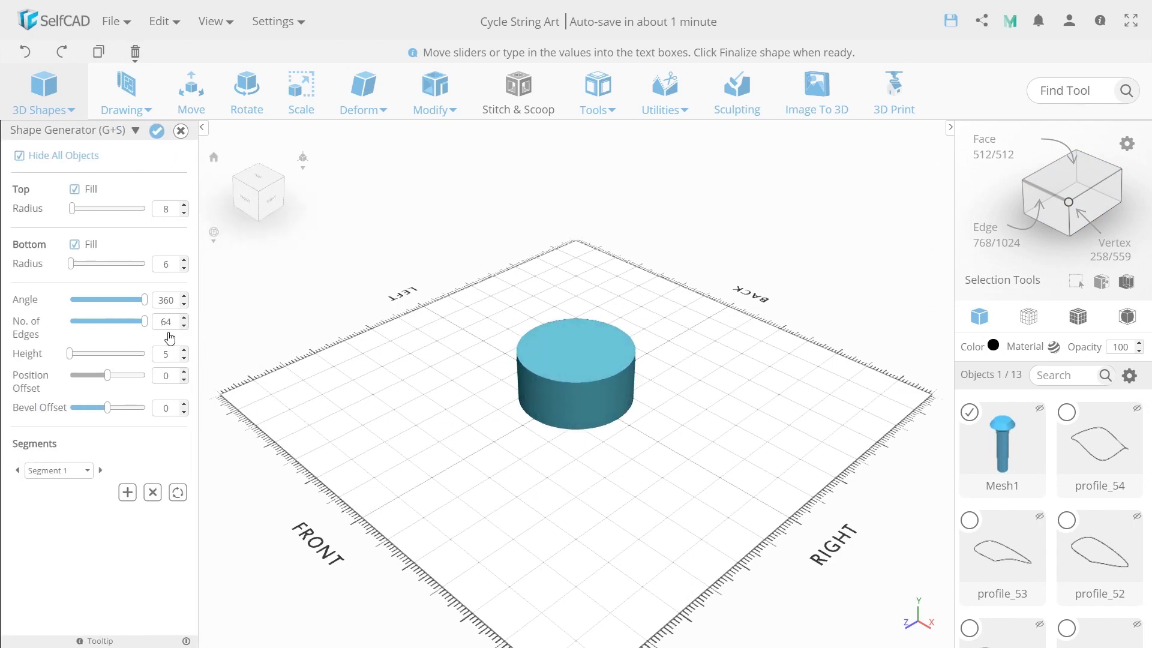
pyautogui.doubleClick(165, 353)
pyautogui.write('30')
pyautogui.press('Return')
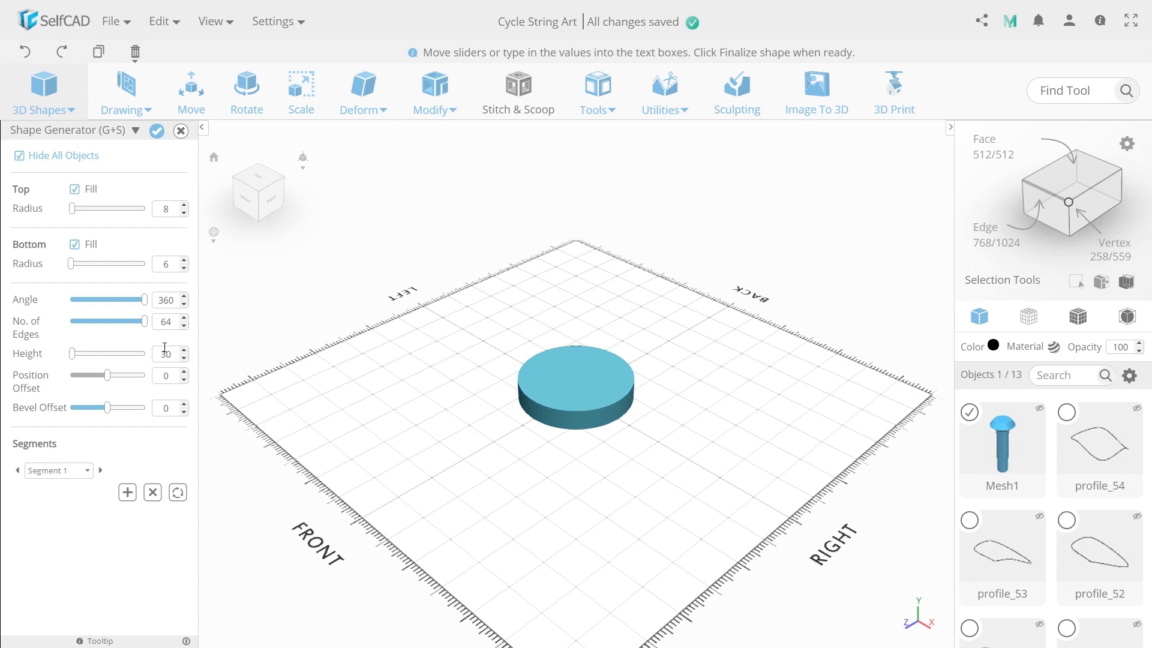
pyautogui.doubleClick(166, 262)
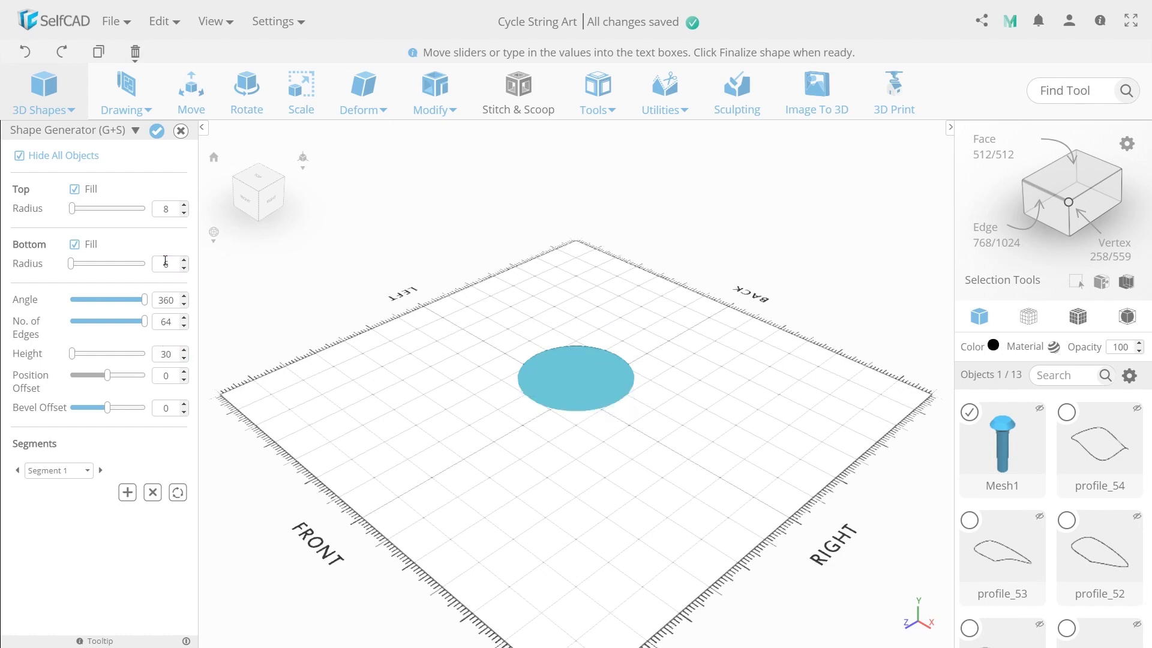
pyautogui.press('Return')
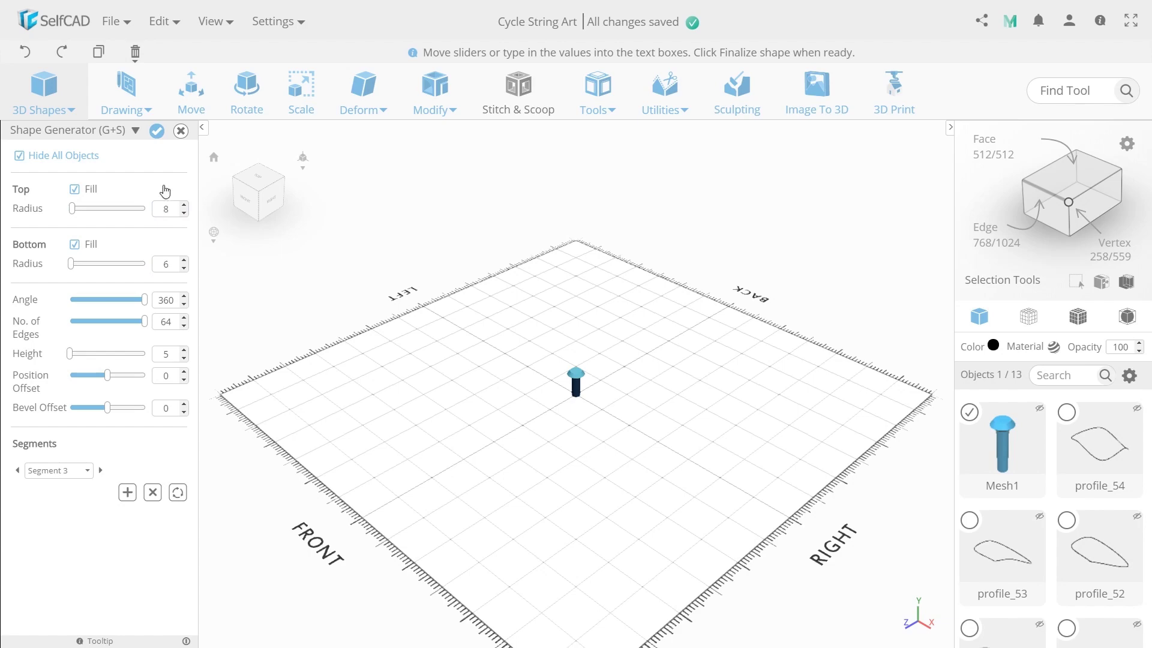
# Finalize the shorter nail and move both nails to the back of the grid, behind the bicycle sketches.
pyautogui.click(158, 131)
pyautogui.click(193, 107)
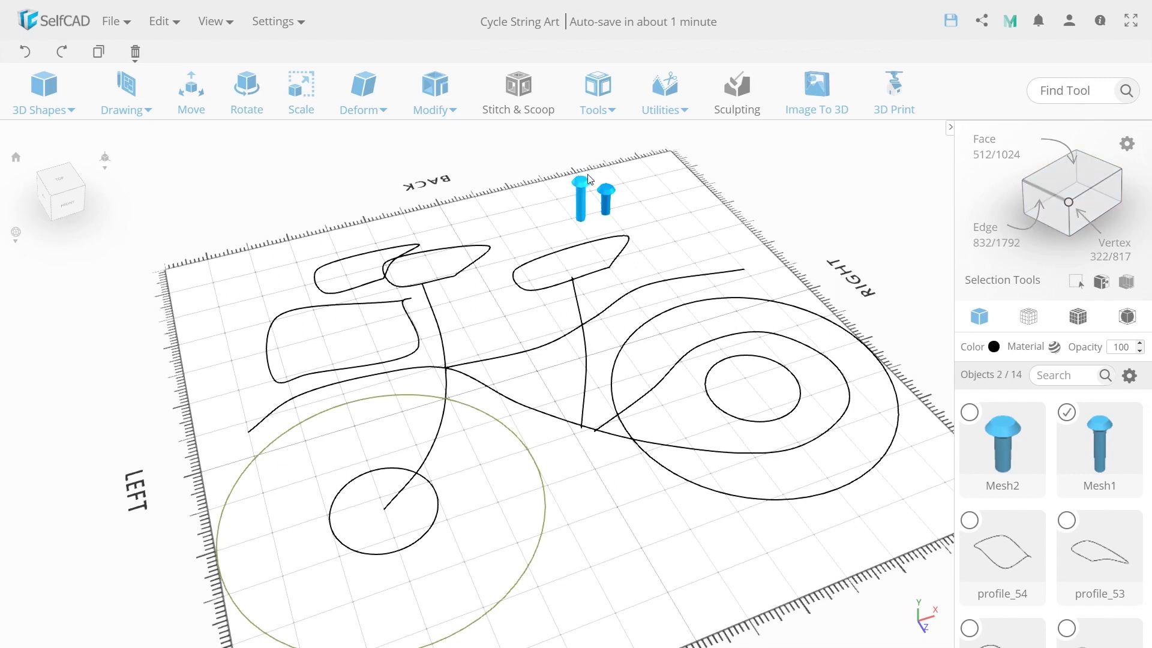
# Duplicate the tall nail along the front wheel's outer circle with Follow Path, using 20 copies.
pyautogui.click(597, 101)
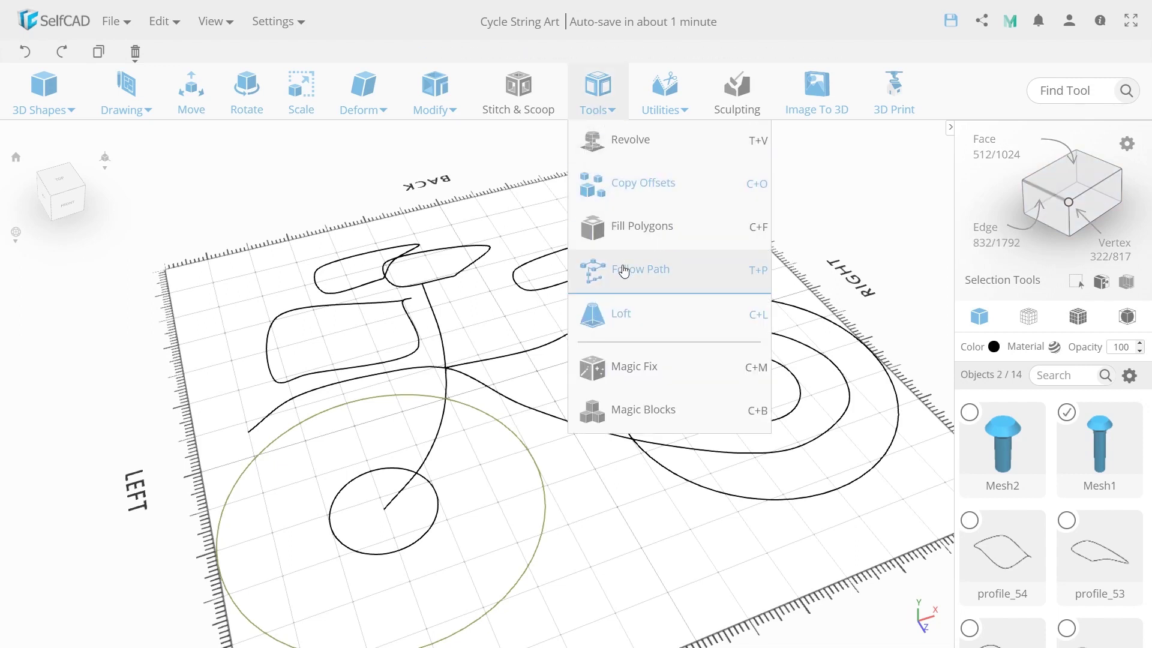
pyautogui.click(568, 292)
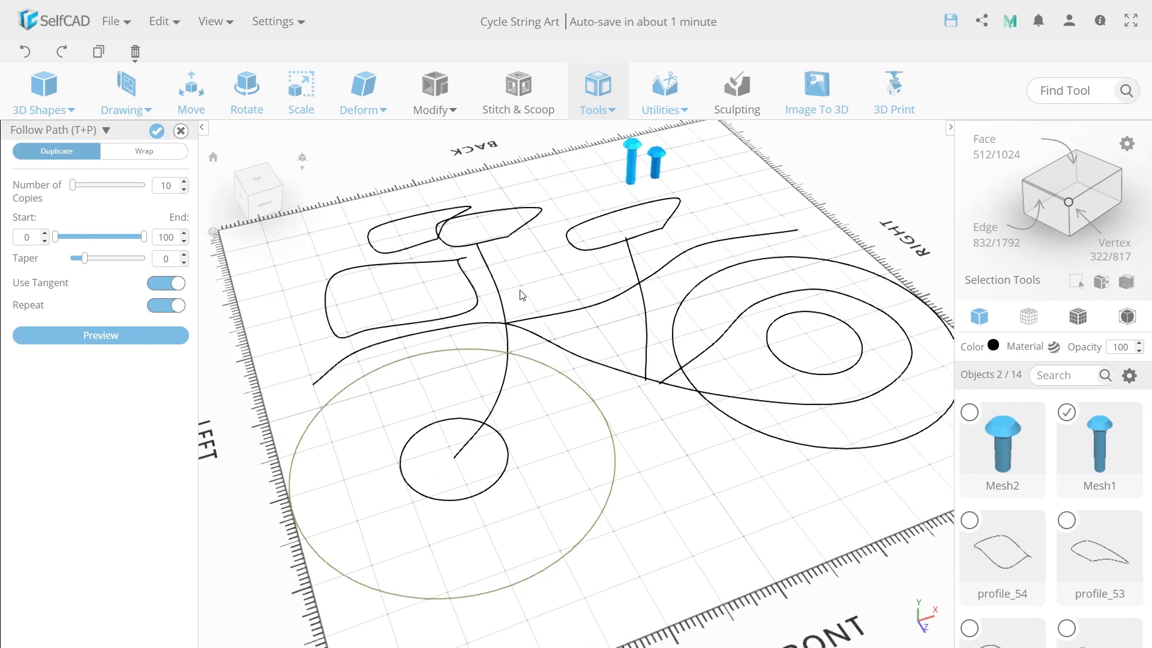
pyautogui.click(54, 334)
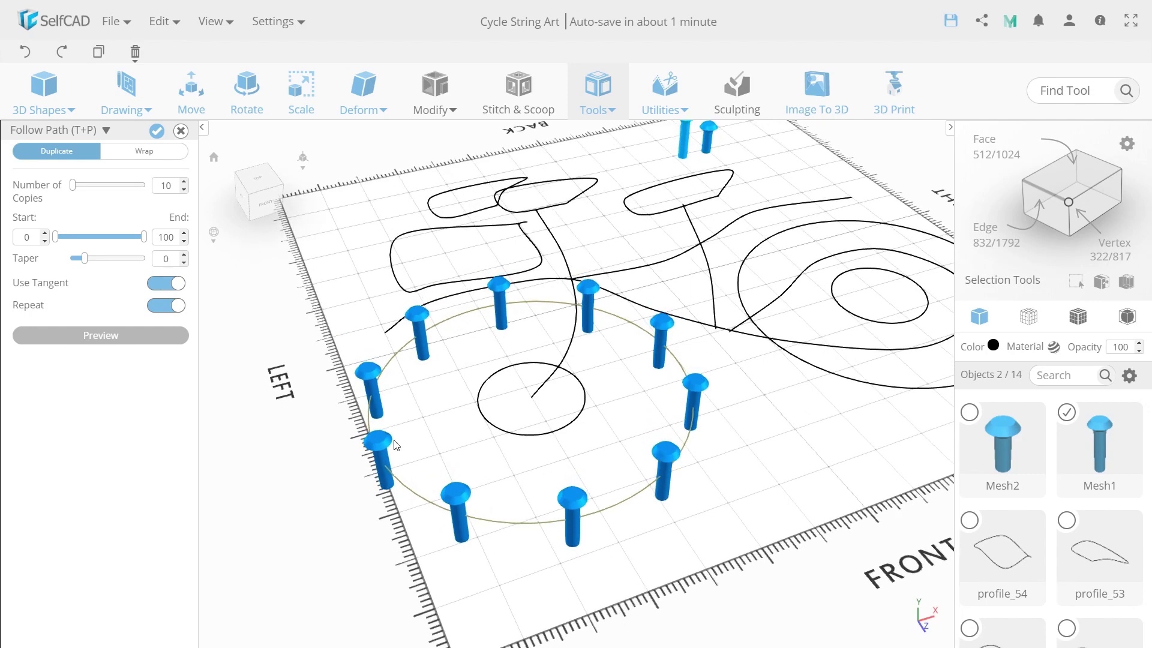
pyautogui.doubleClick(164, 185)
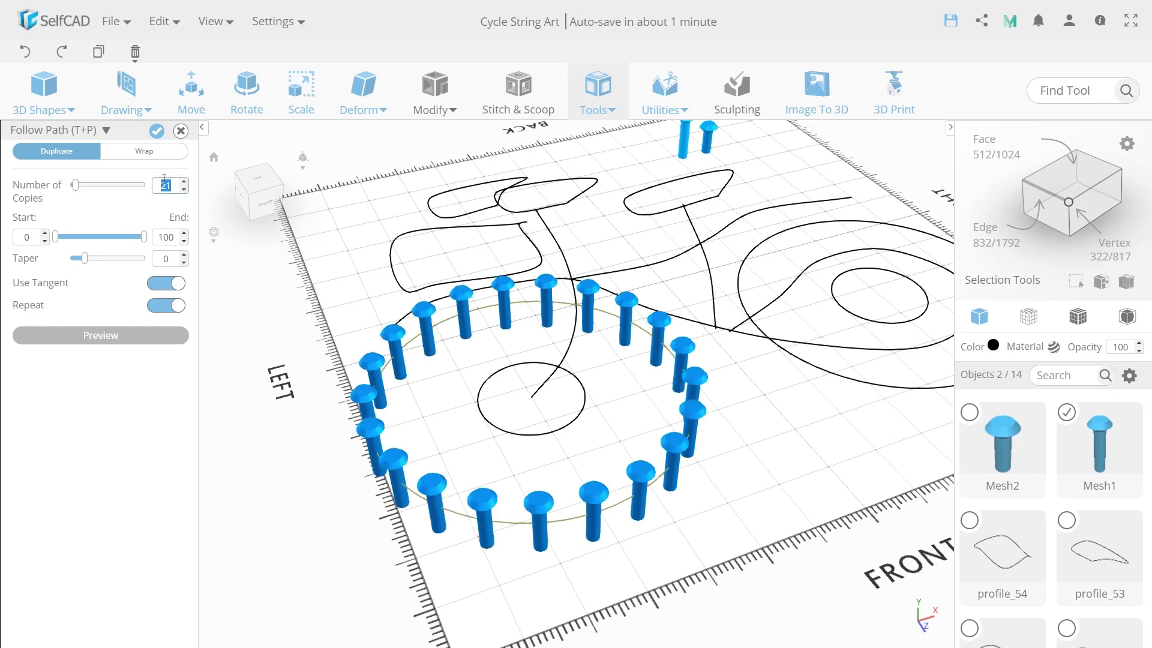
pyautogui.write('20')
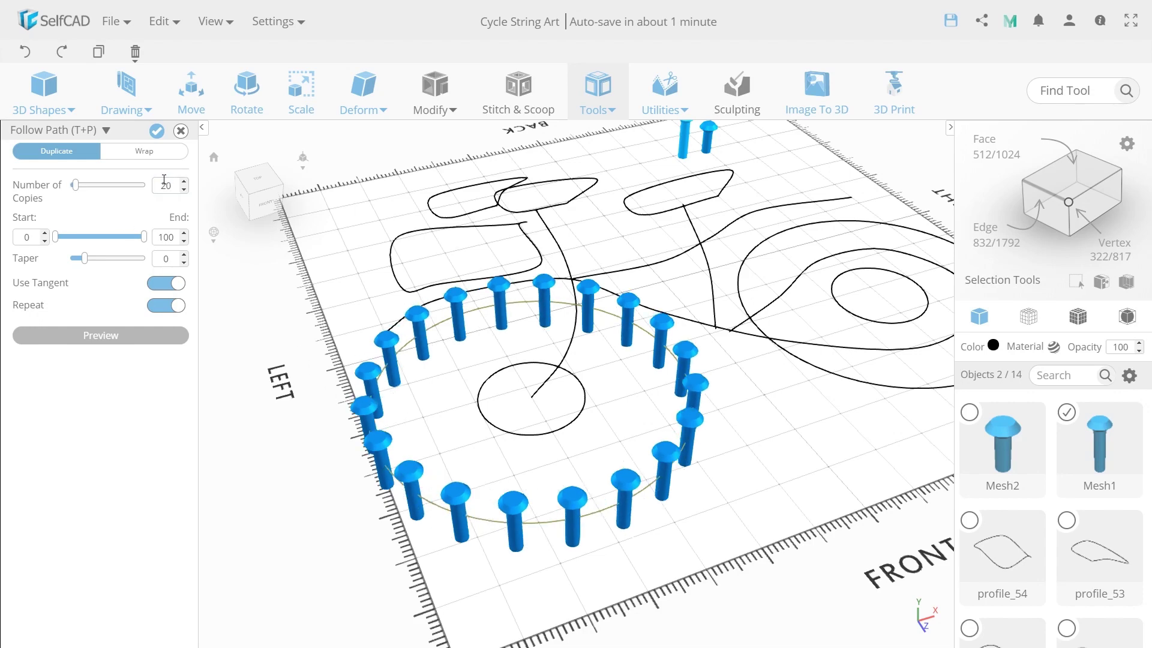
pyautogui.click(158, 134)
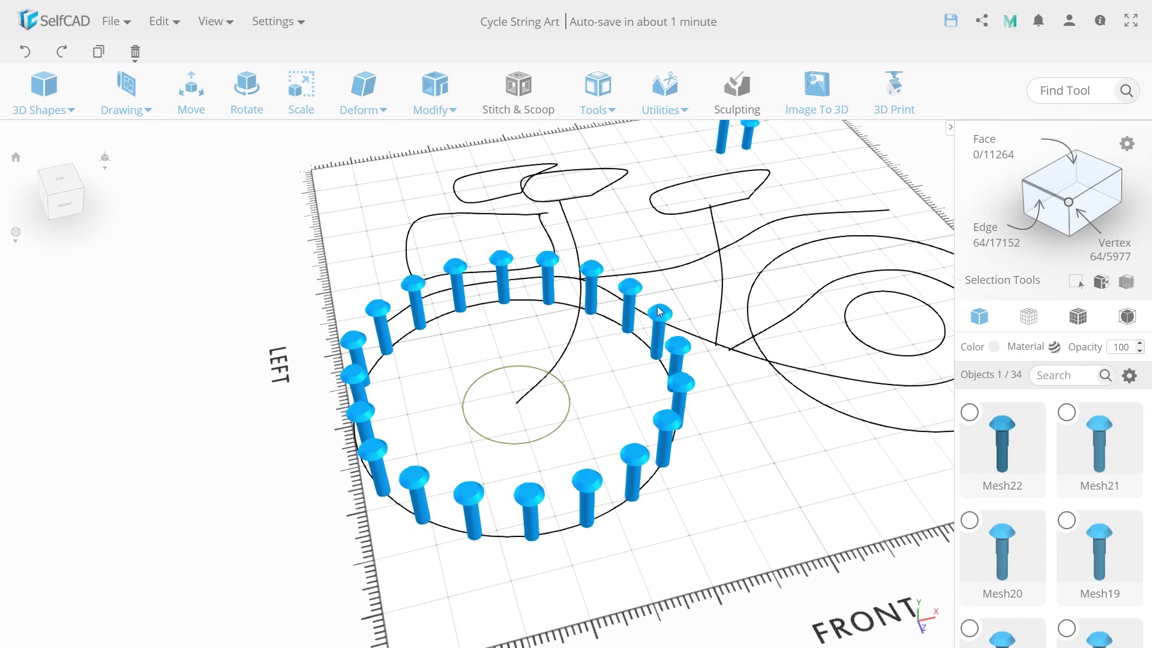
# Duplicate the tall nail along the front wheel's inner circle with Follow Path, using 6 copies.
pyautogui.moveTo(658, 312); pyautogui.dragTo(637, 353, button='right')
pyautogui.click(706, 153)
pyautogui.click(605, 111)
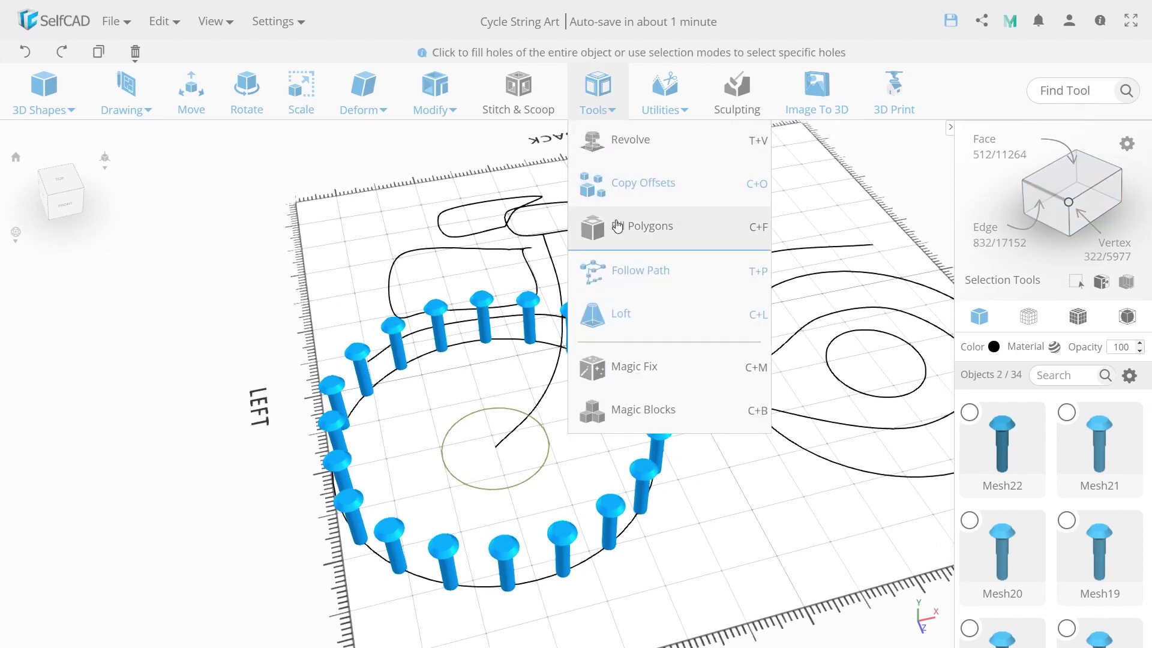
pyautogui.click(640, 270)
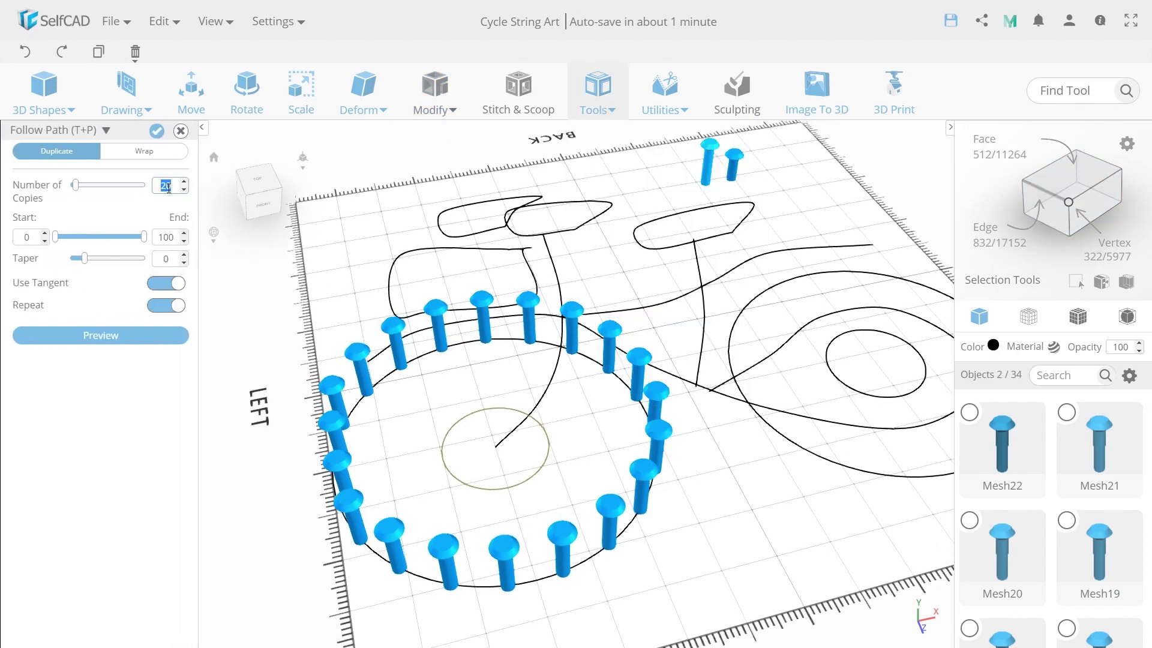
pyautogui.write('6')
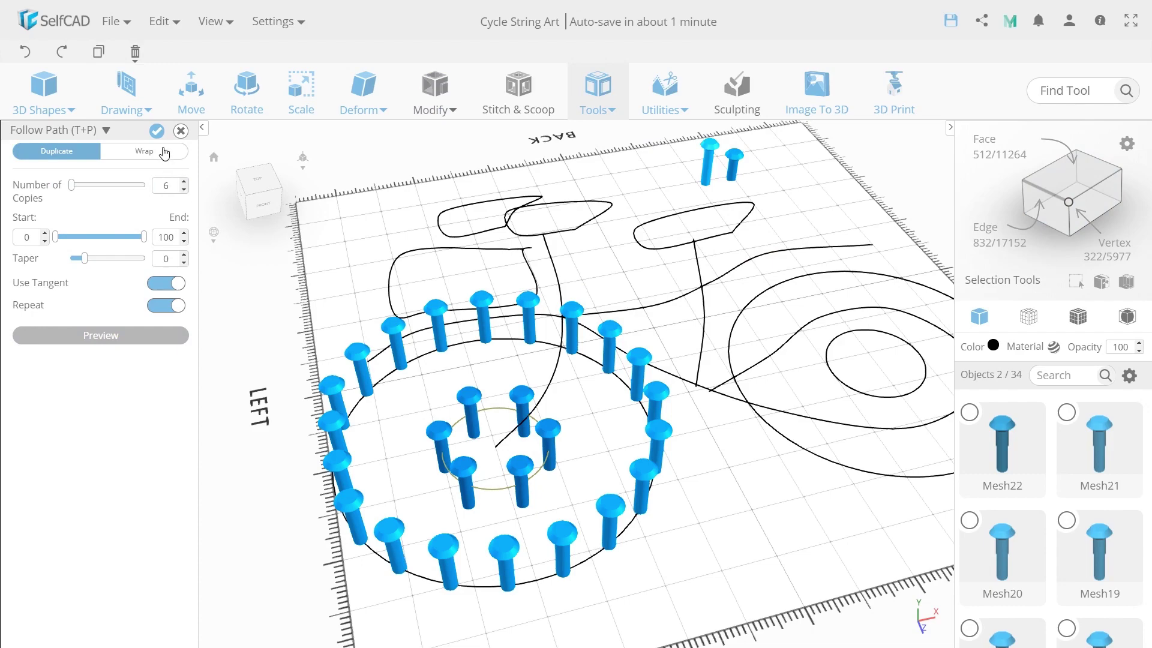
pyautogui.click(156, 130)
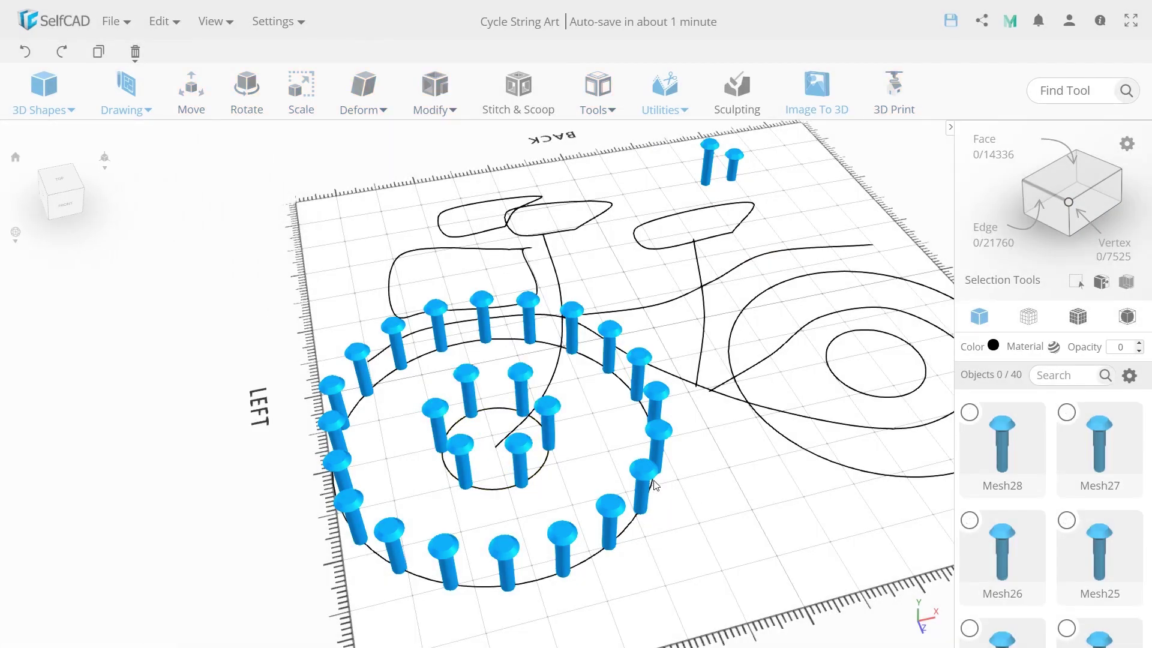
# Duplicate the tall nail along the rear wheel's outer circle with Follow Path, using 20 copies.
pyautogui.moveTo(655, 486); pyautogui.dragTo(517, 469, button='right')
pyautogui.click(676, 438)
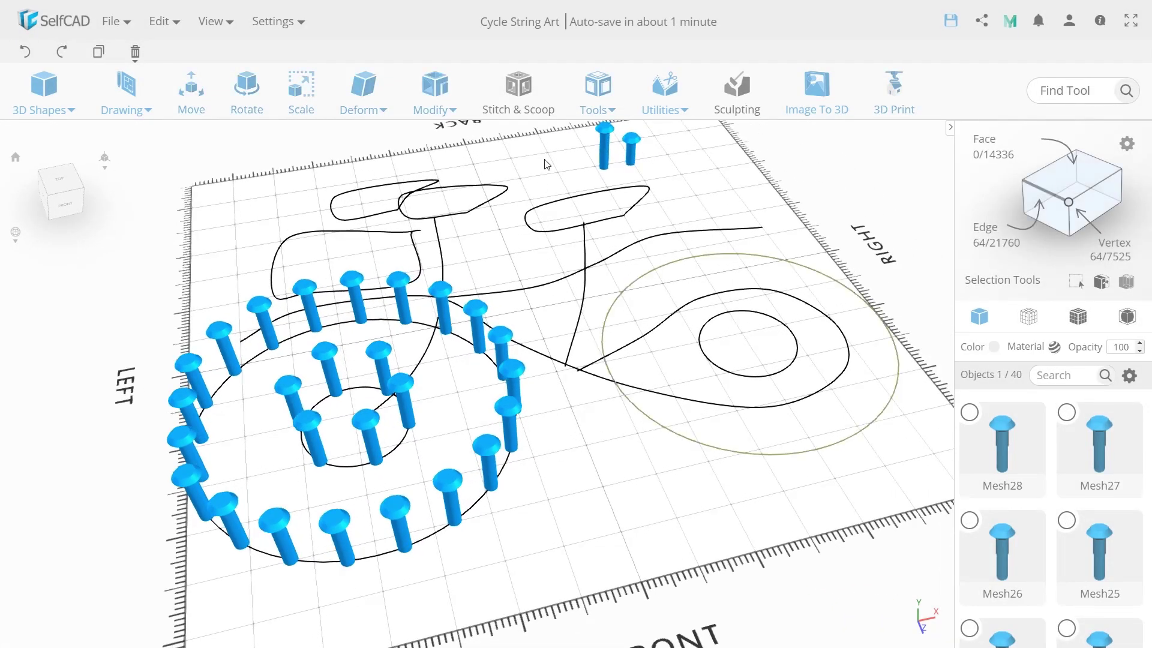
pyautogui.click(597, 101)
pyautogui.click(609, 268)
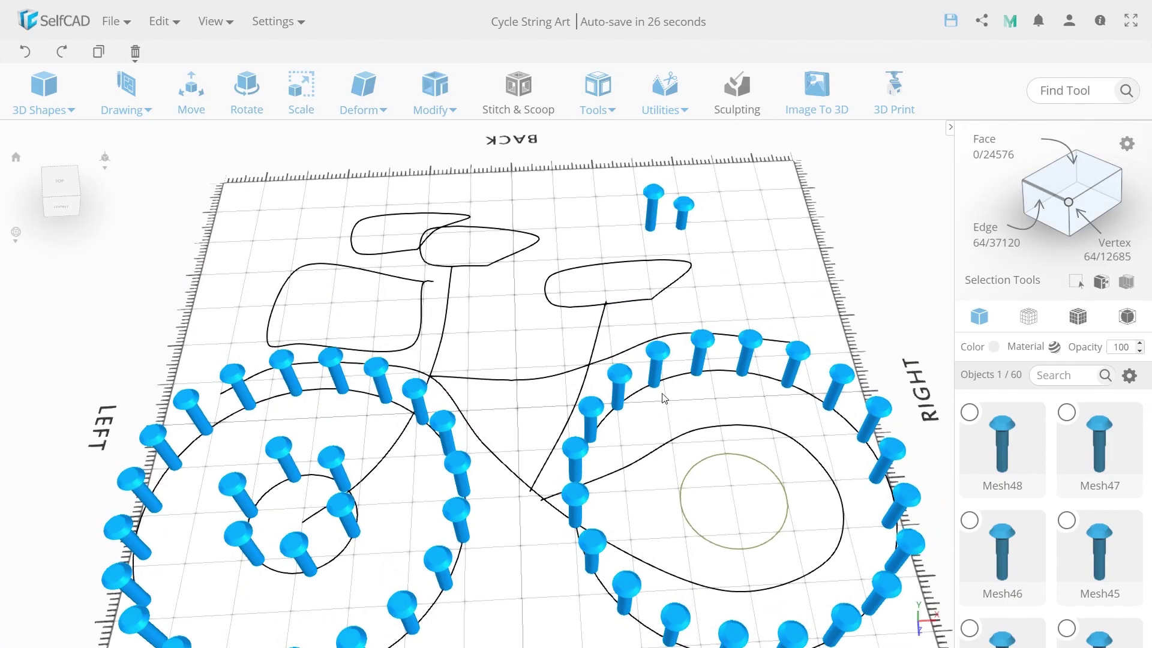
# Duplicate the tall nail along the rear wheel's inner circle with Follow Path, using 6 copies.
pyautogui.press('t')
pyautogui.press('p')
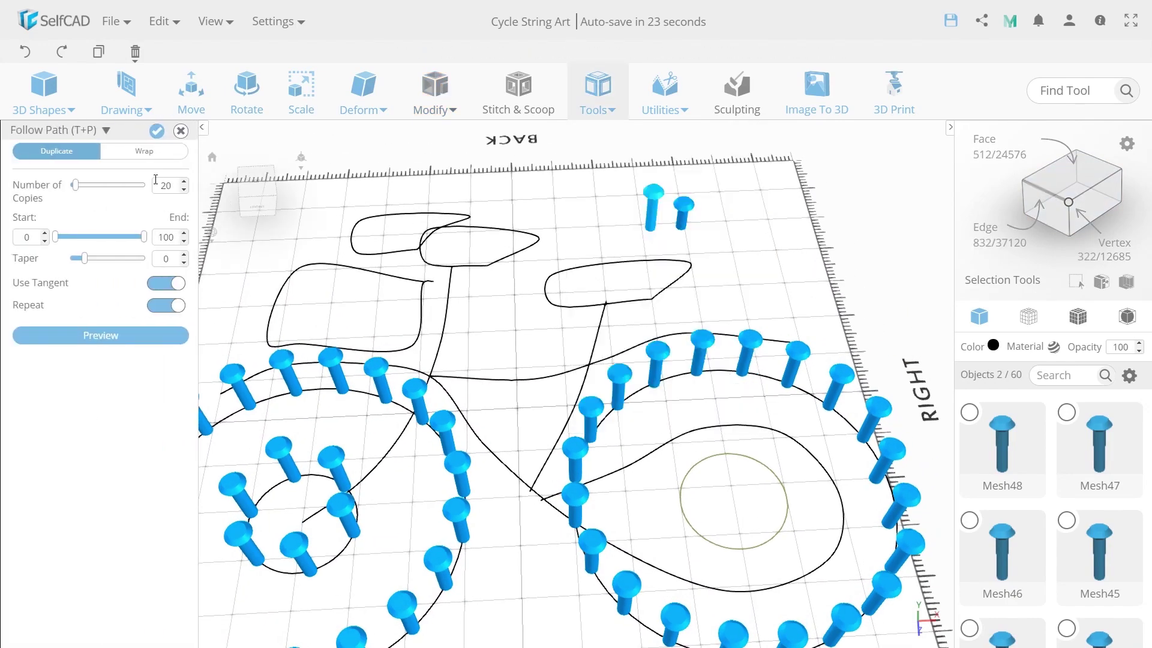
pyautogui.click(157, 131)
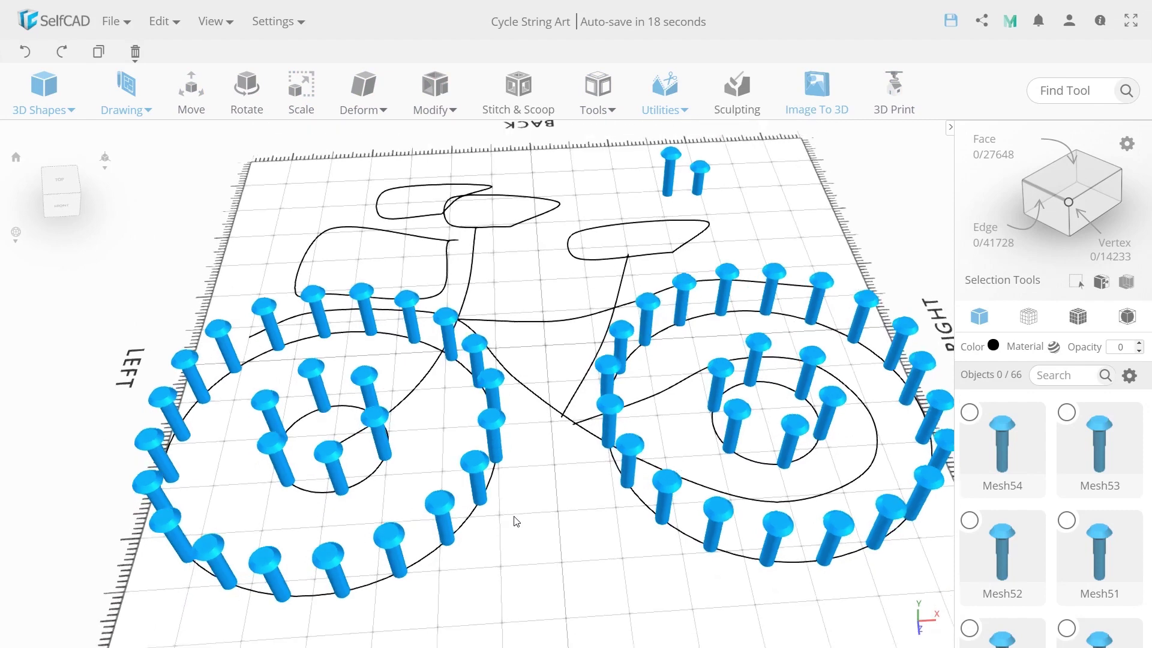
# Duplicate the short nail 20 times with Follow Path along the long frame curve that loops around the rear hub.
pyautogui.click(587, 433)
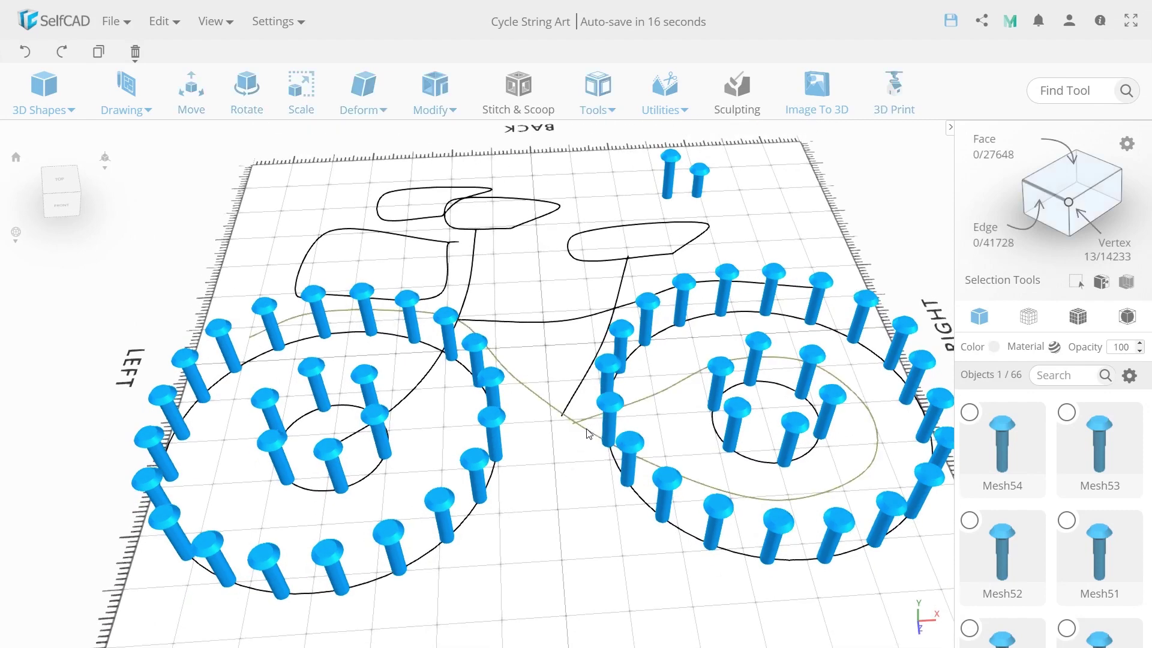
pyautogui.moveTo(586, 433); pyautogui.dragTo(589, 444)
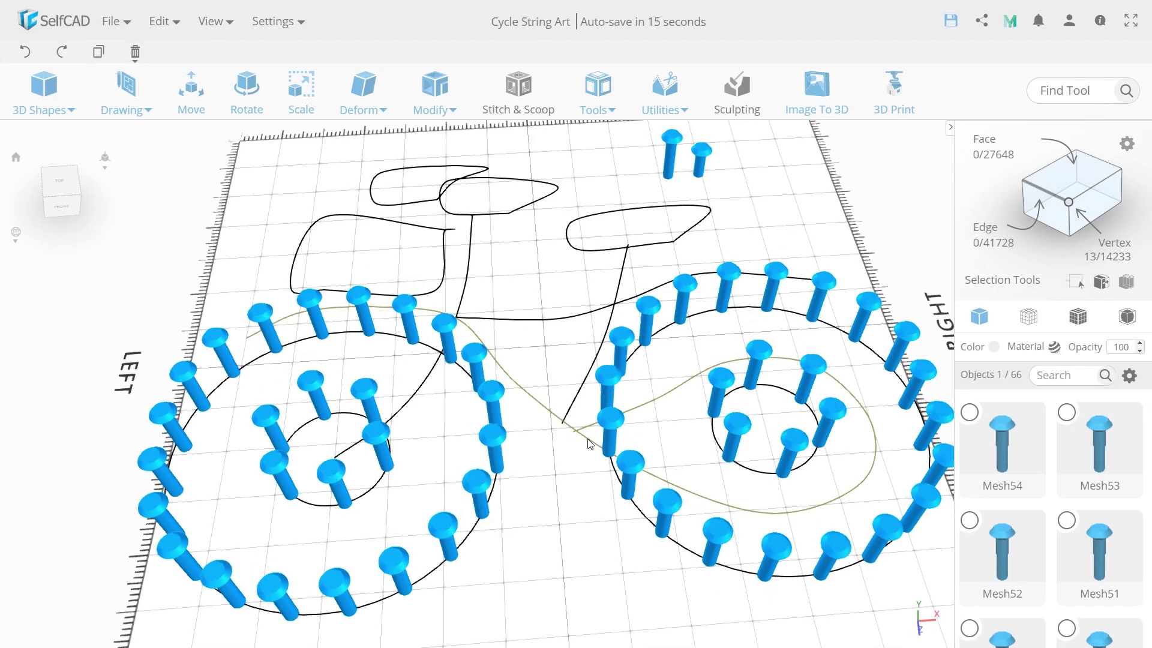
pyautogui.keyDown('shift'); pyautogui.click(703, 157); pyautogui.keyUp('shift')
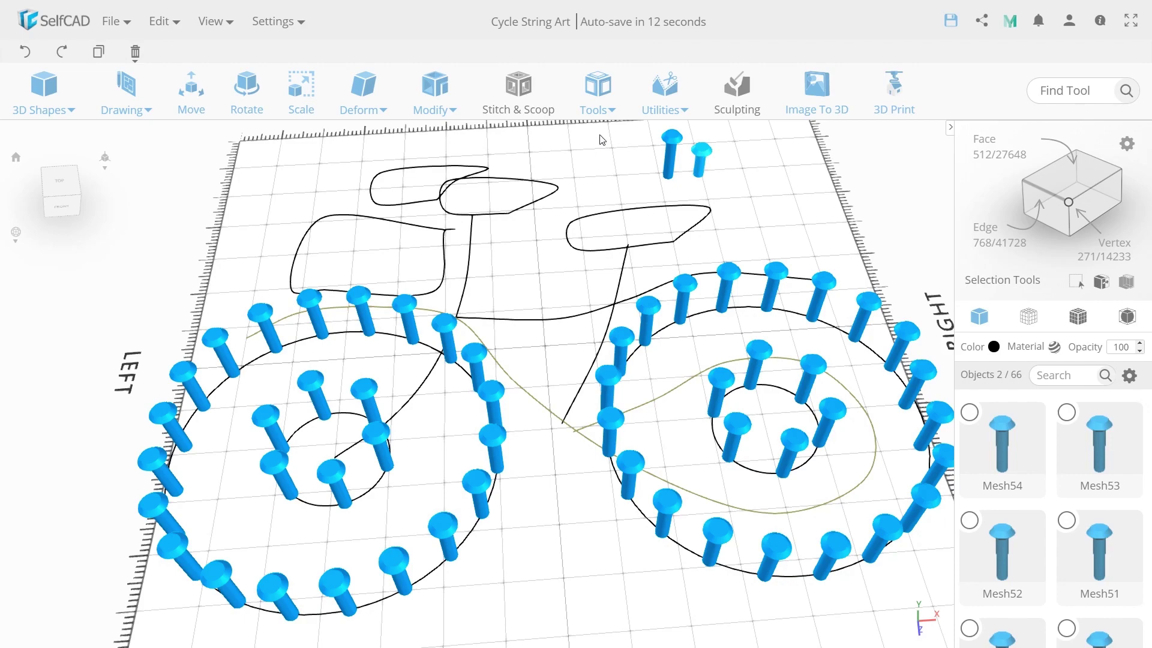
pyautogui.click(597, 96)
pyautogui.click(618, 336)
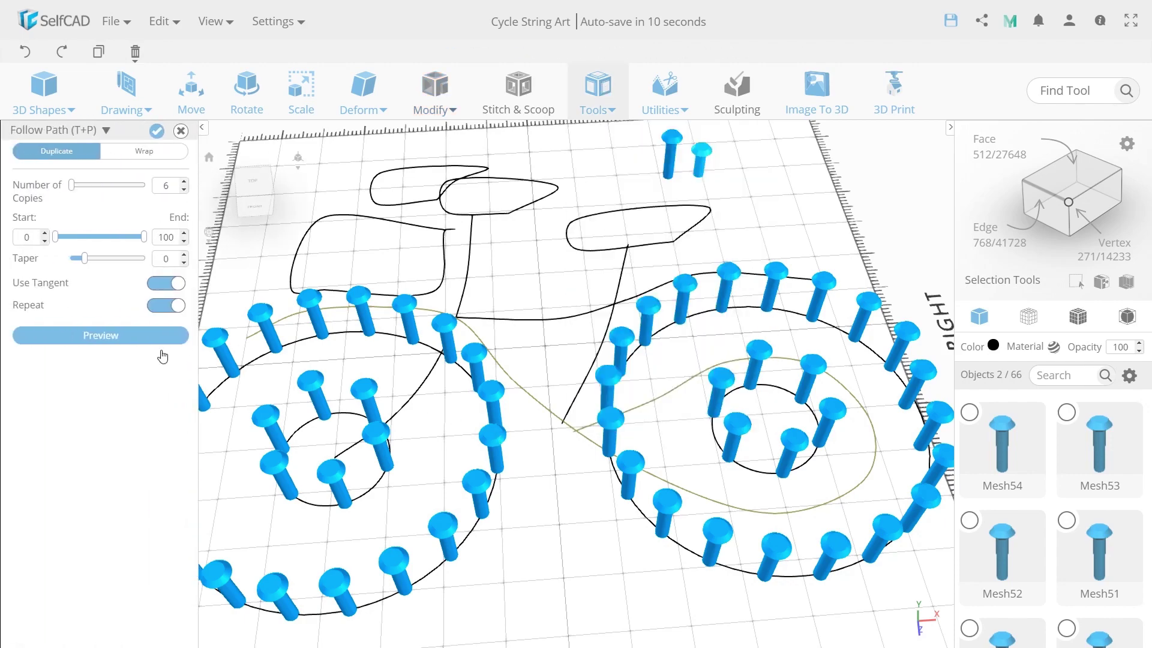
pyautogui.click(148, 337)
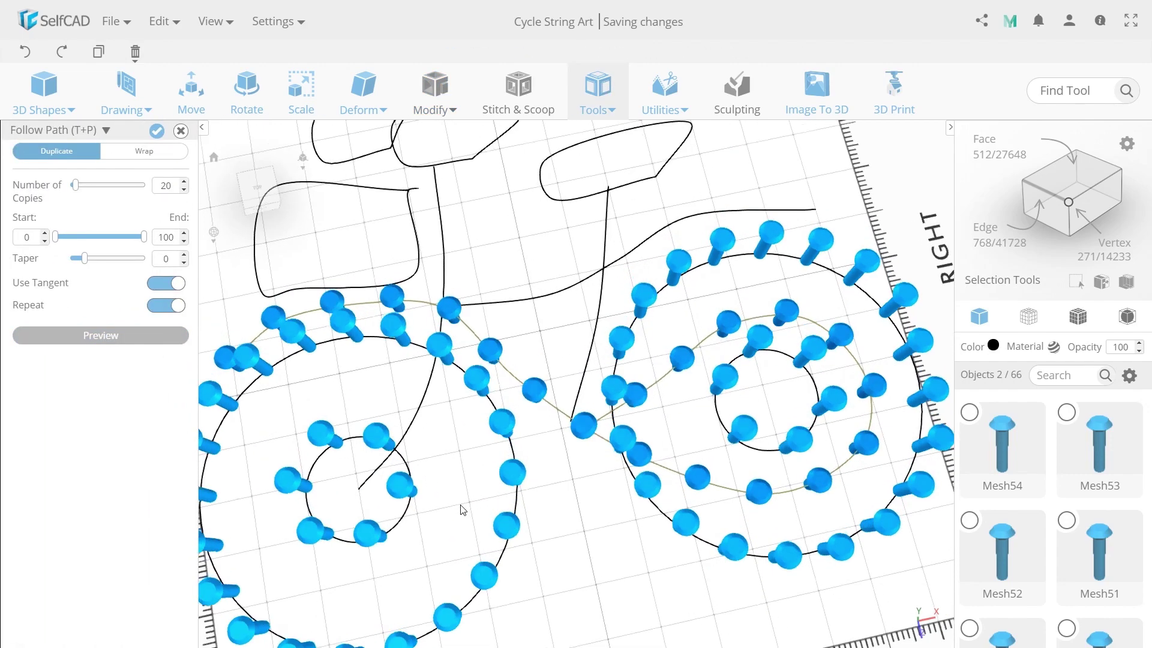
pyautogui.click(157, 133)
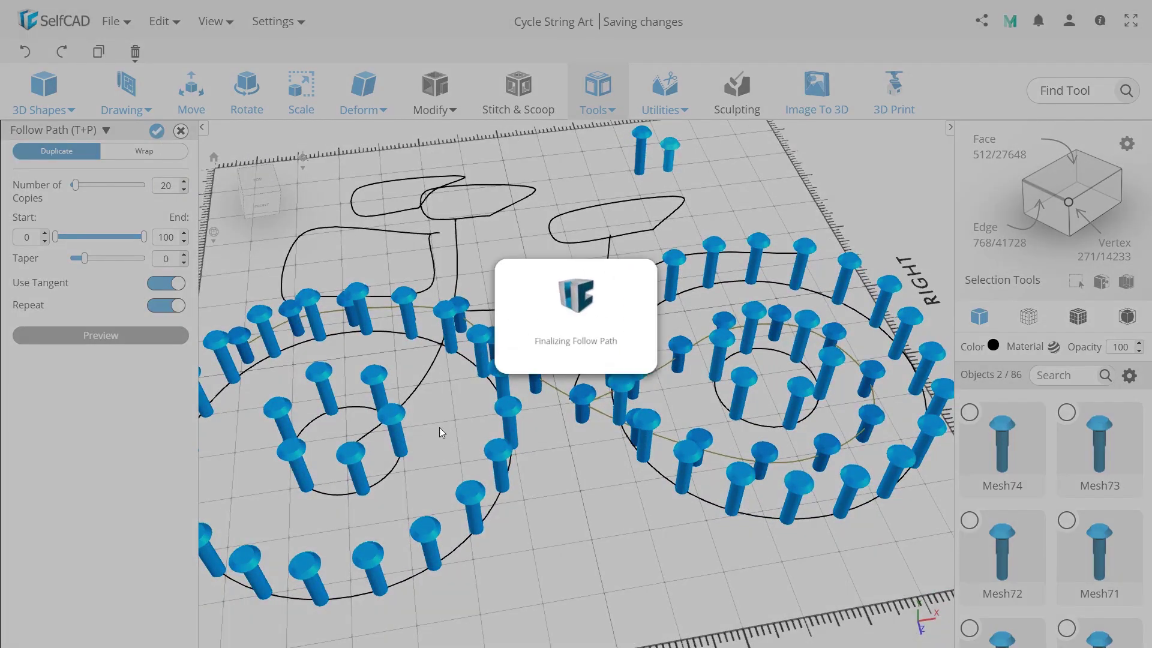
# Delete the tall nail crowding the frame curve at the rear wheel's edge and move the adjacent short nail onto the crossing.
pyautogui.scroll(5, 626, 420)
pyautogui.click(622, 430)
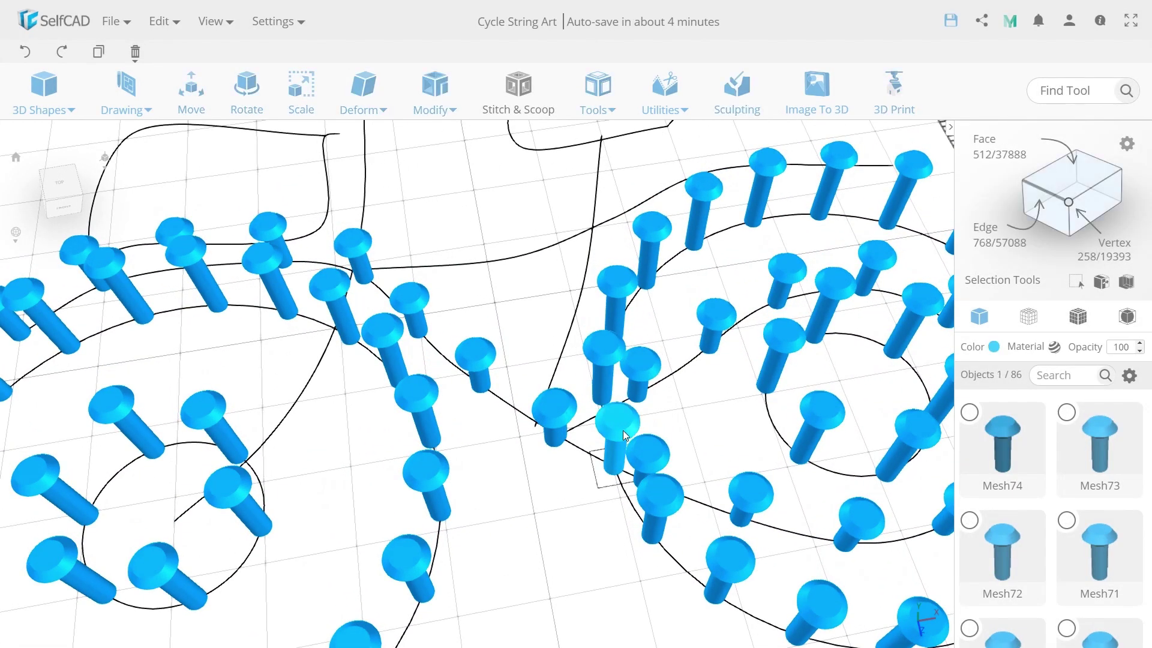
pyautogui.press('Delete')
pyautogui.press('Return')
pyautogui.click(635, 445)
pyautogui.press('m')
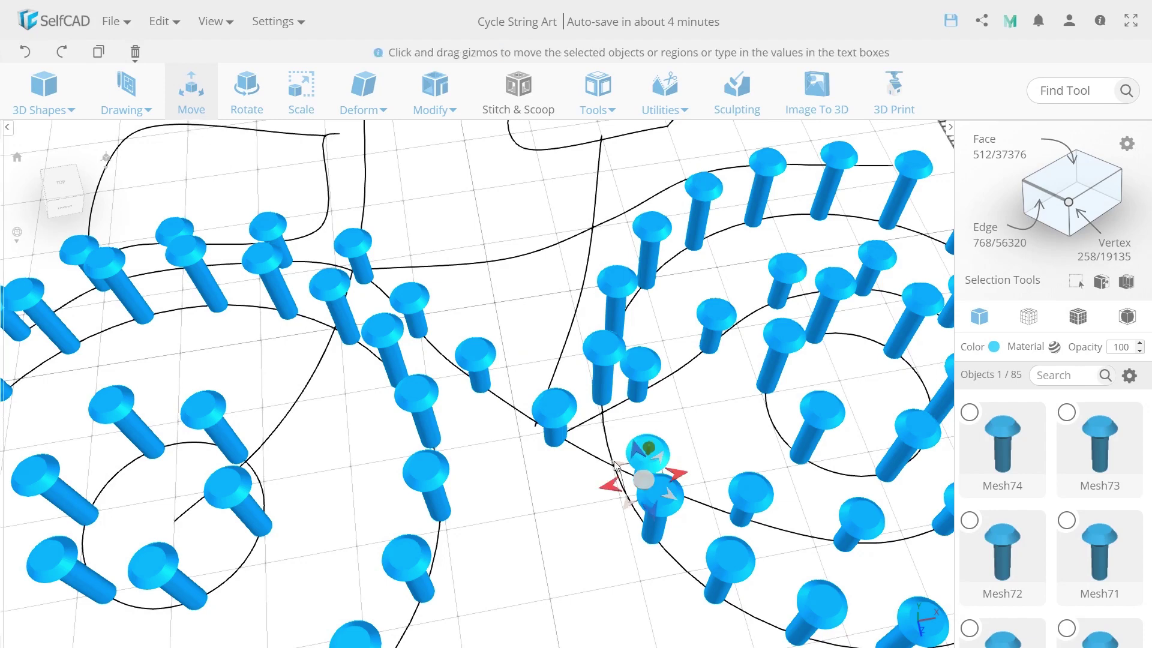
pyautogui.moveTo(642, 475); pyautogui.dragTo(628, 474)
pyautogui.moveTo(543, 523); pyautogui.dragTo(525, 535)
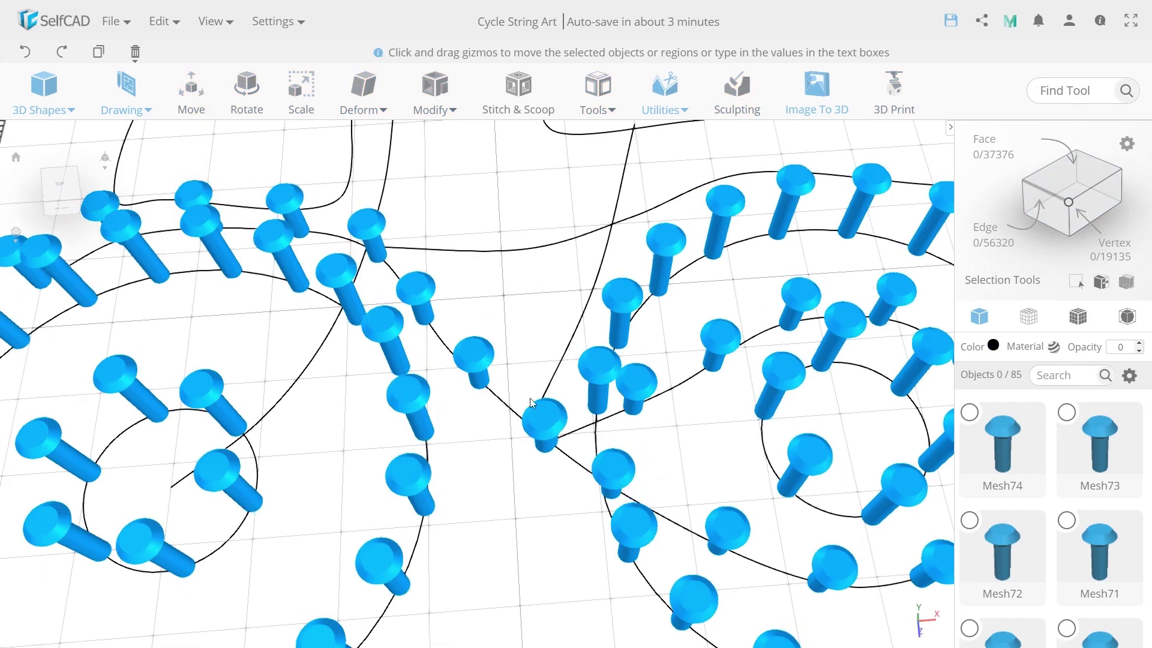
# Reposition the two short nails on the upper frame curve inside the rear wheel to even out their spacing.
pyautogui.click(650, 387)
pyautogui.click(192, 103)
pyautogui.moveTo(632, 408); pyautogui.dragTo(640, 426)
pyautogui.click(735, 439)
pyautogui.click(722, 360)
pyautogui.press('m')
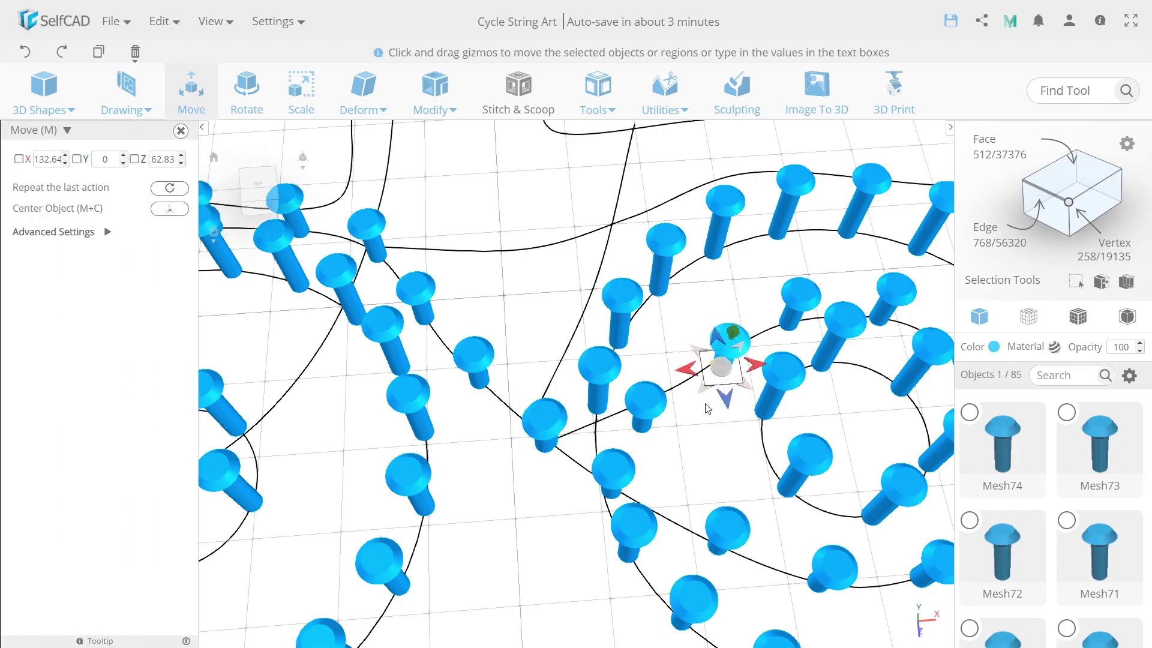
pyautogui.press('Escape')
# Move the tall nail on the rear wheel's inner-facing edge slightly back along the circle, away from the frame nails.
pyautogui.click(572, 390)
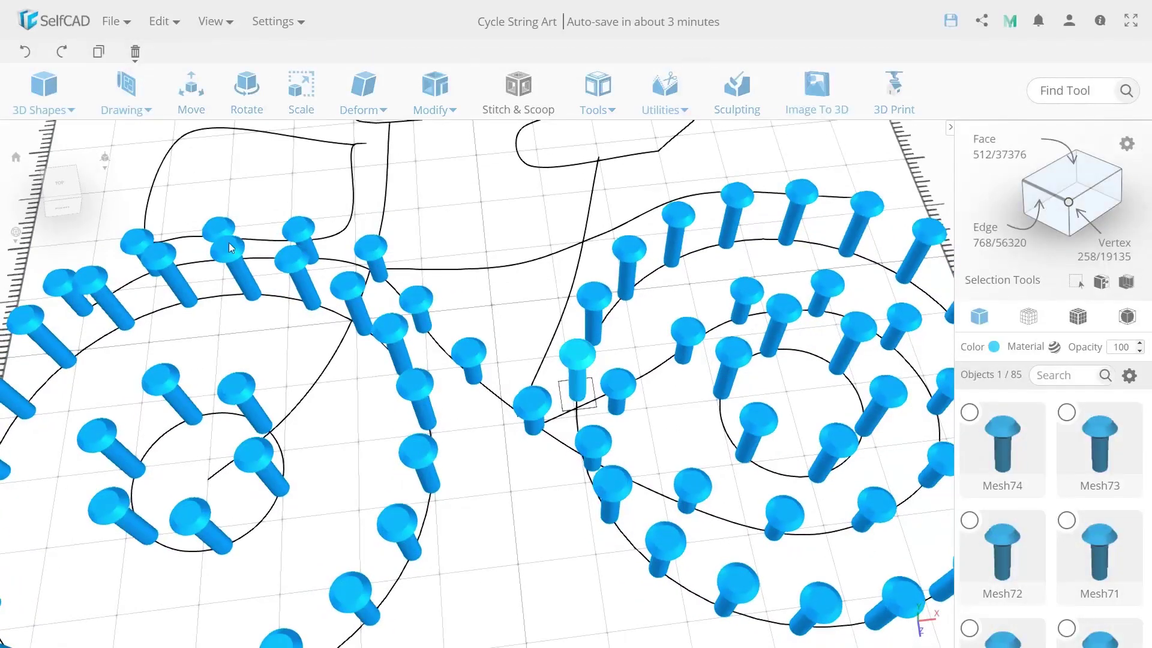
pyautogui.press('m')
pyautogui.moveTo(444, 469); pyautogui.dragTo(446, 497)
pyautogui.moveTo(578, 411); pyautogui.dragTo(578, 400)
pyautogui.click(524, 519)
pyautogui.scroll(-3, 563, 586)
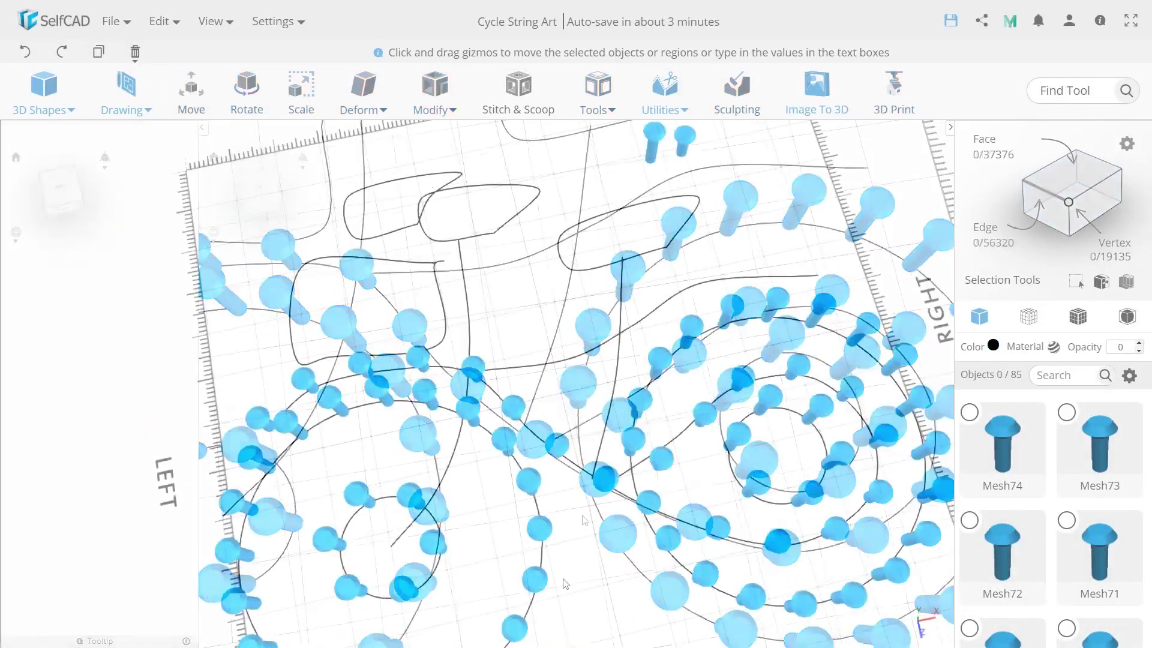
# Duplicate the short nail along the seat-post line with Follow Path, using 5 copies.
pyautogui.moveTo(564, 586); pyautogui.dragTo(544, 575)
pyautogui.click(615, 391)
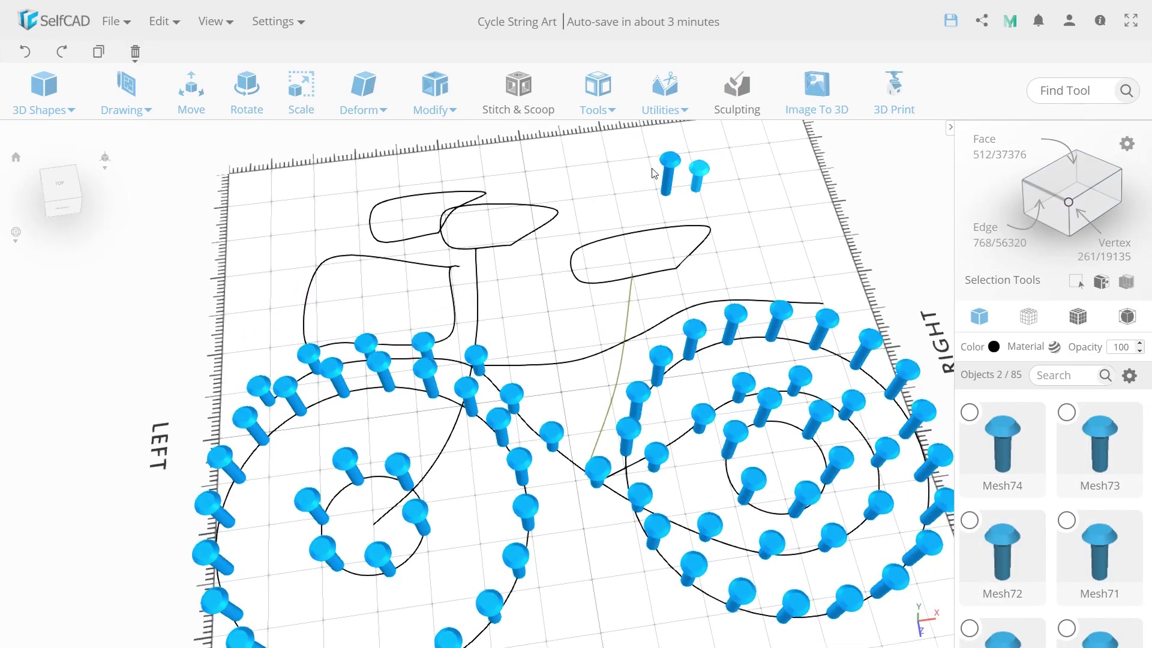
pyautogui.moveTo(641, 341); pyautogui.dragTo(658, 295)
pyautogui.keyDown('shift'); pyautogui.click(700, 180); pyautogui.keyUp('shift')
pyautogui.click(598, 105)
pyautogui.click(638, 271)
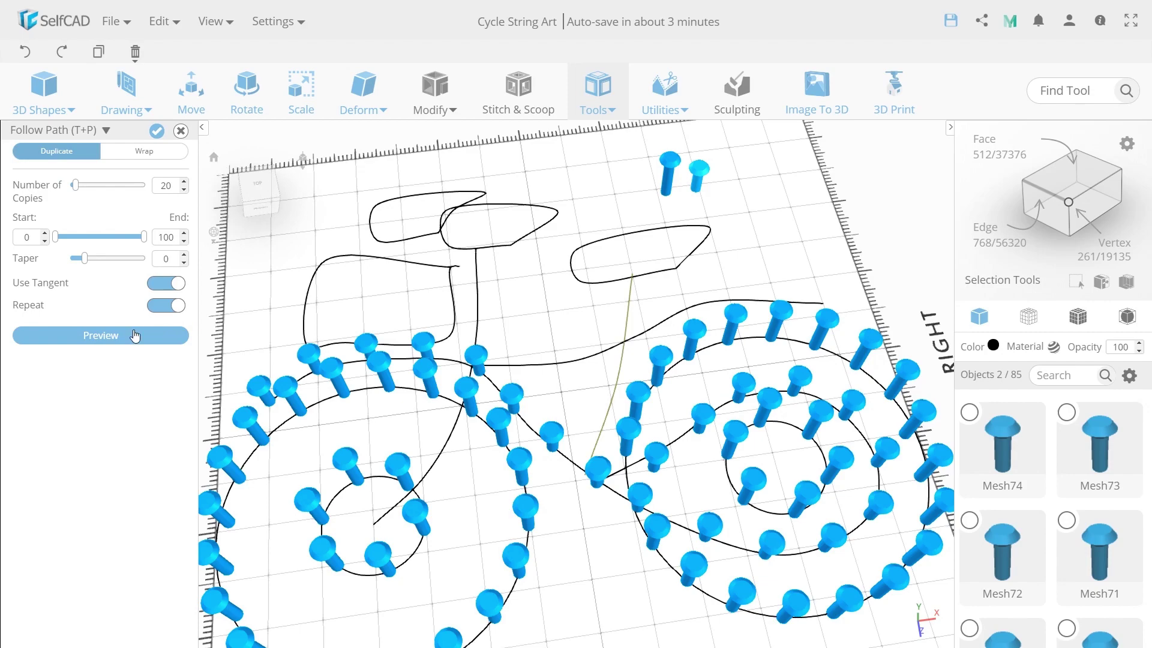
pyautogui.click(136, 336)
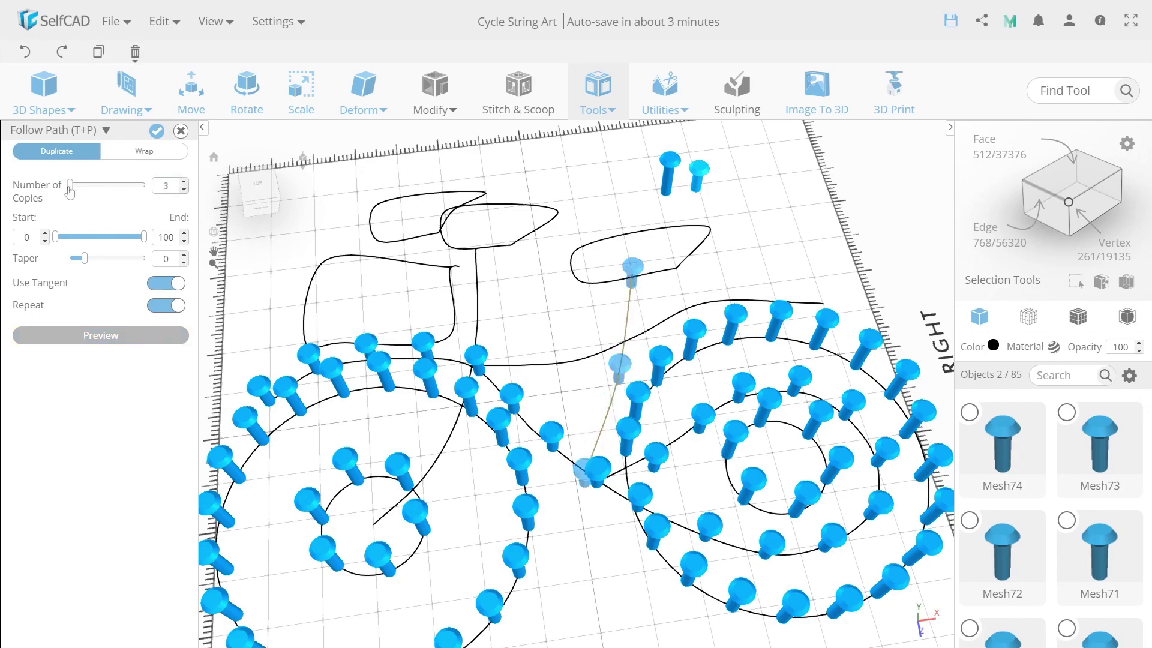
pyautogui.click(156, 131)
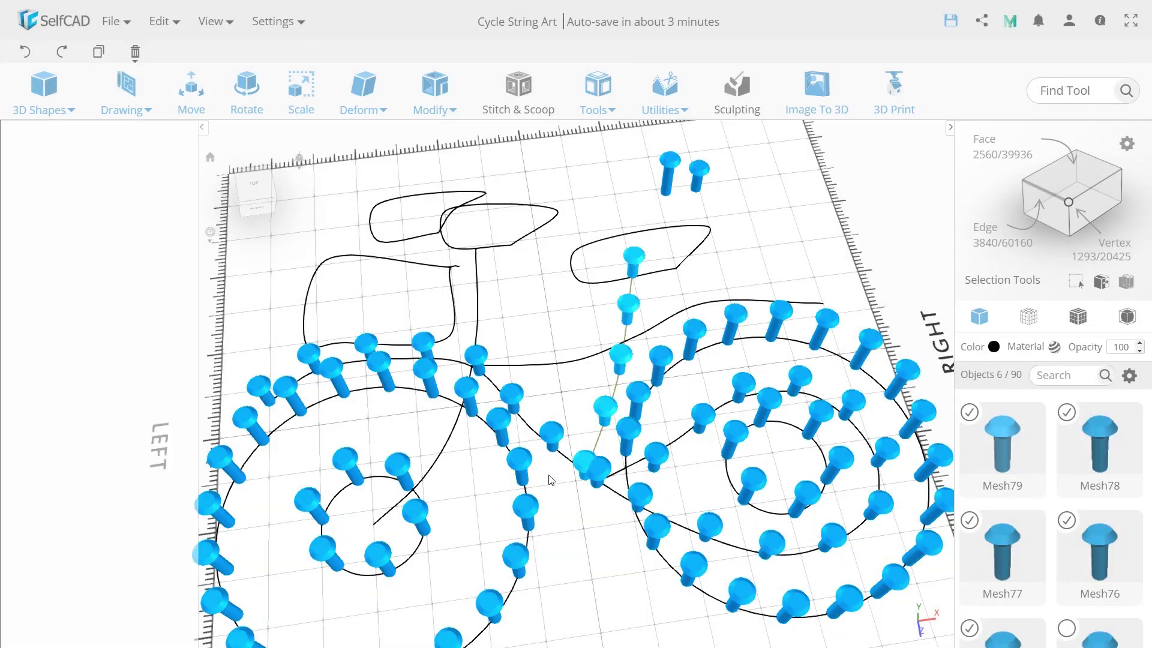
# Delete the overlapping duplicate nails where the seat-post line meets the frame curve.
pyautogui.click(551, 481)
pyautogui.moveTo(591, 531); pyautogui.dragTo(594, 507)
pyautogui.scroll(3, 592, 493)
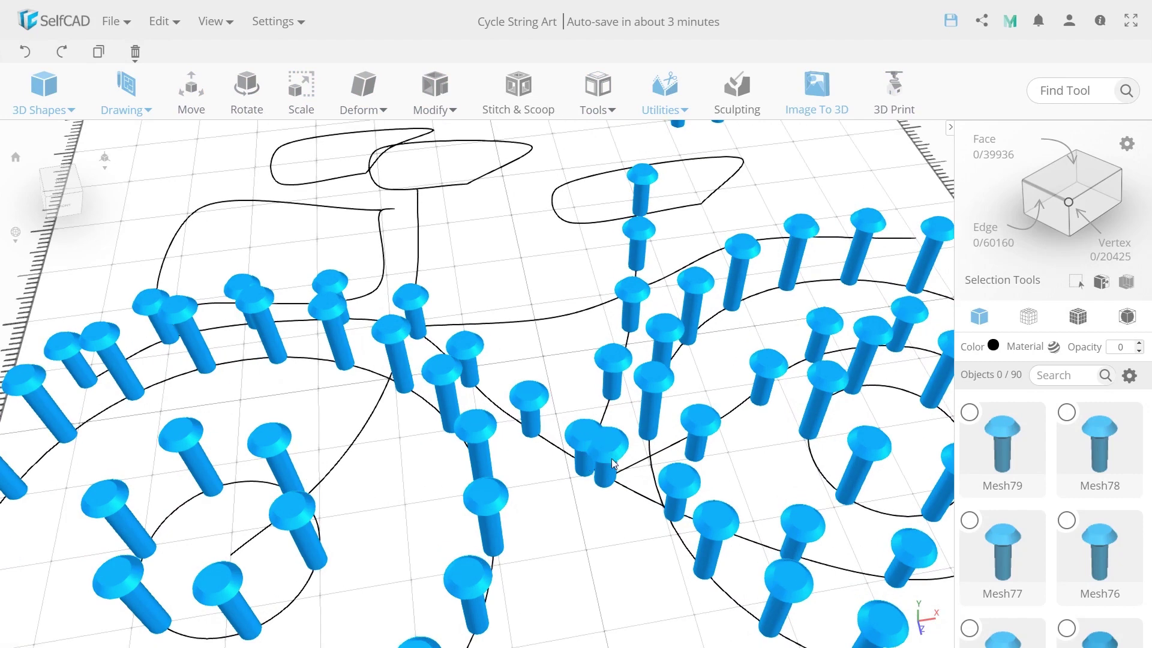
pyautogui.click(579, 451)
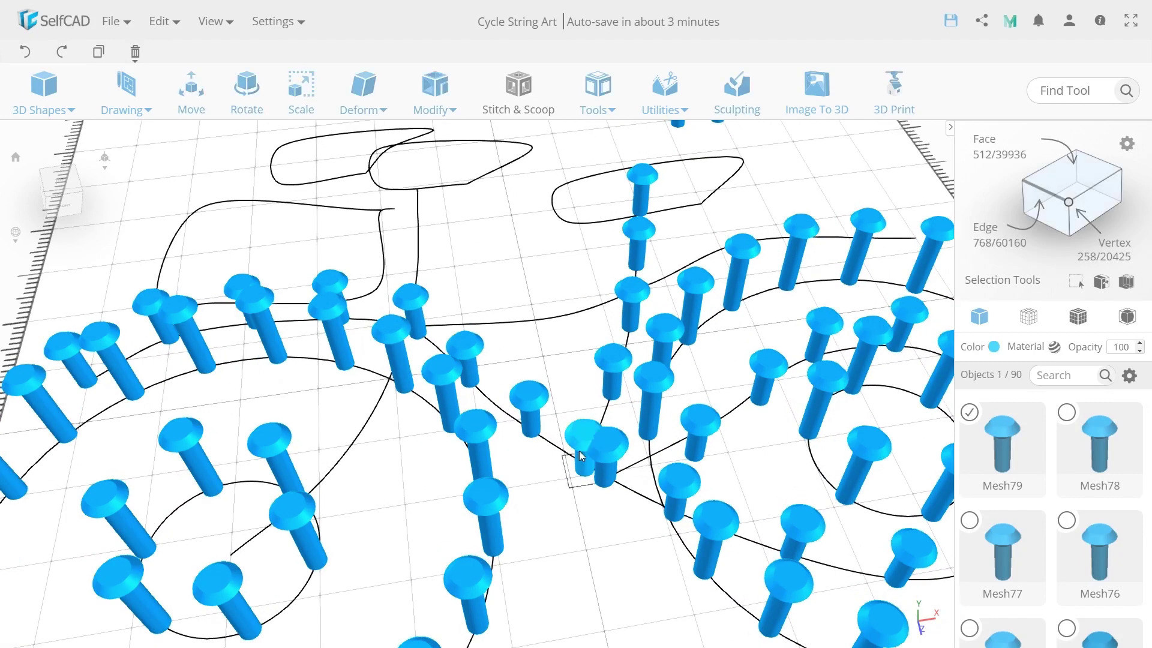
pyautogui.press('Delete')
pyautogui.click(535, 384)
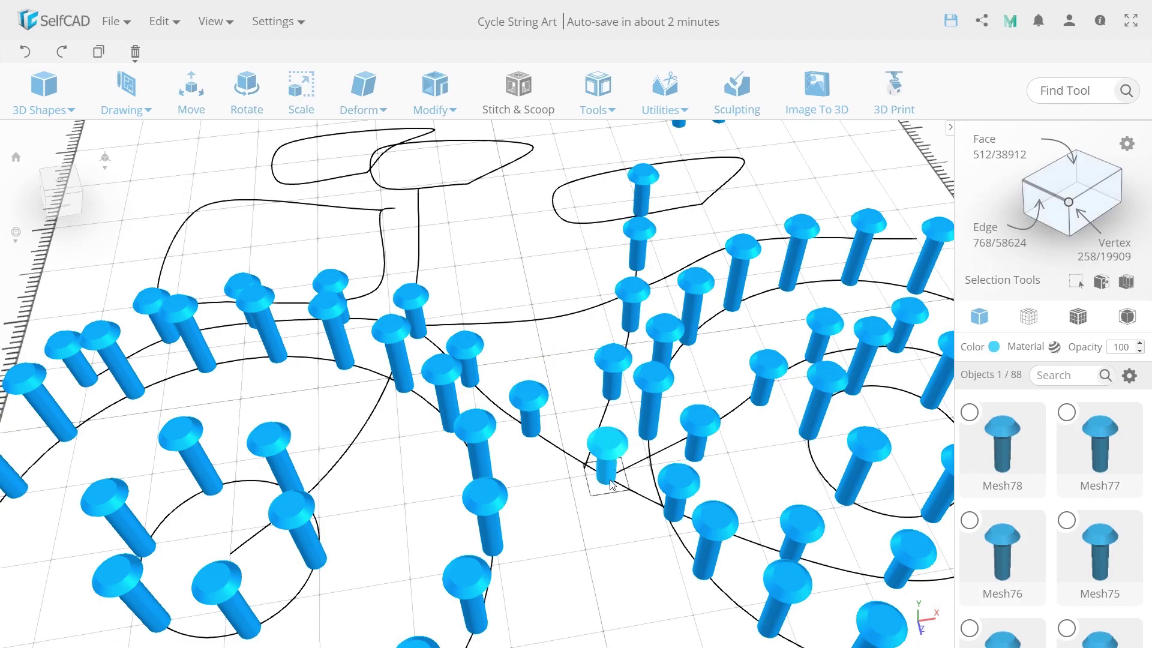
# Move the remaining short nail onto the junction of the seat-post line and the frame curve.
pyautogui.press('m')
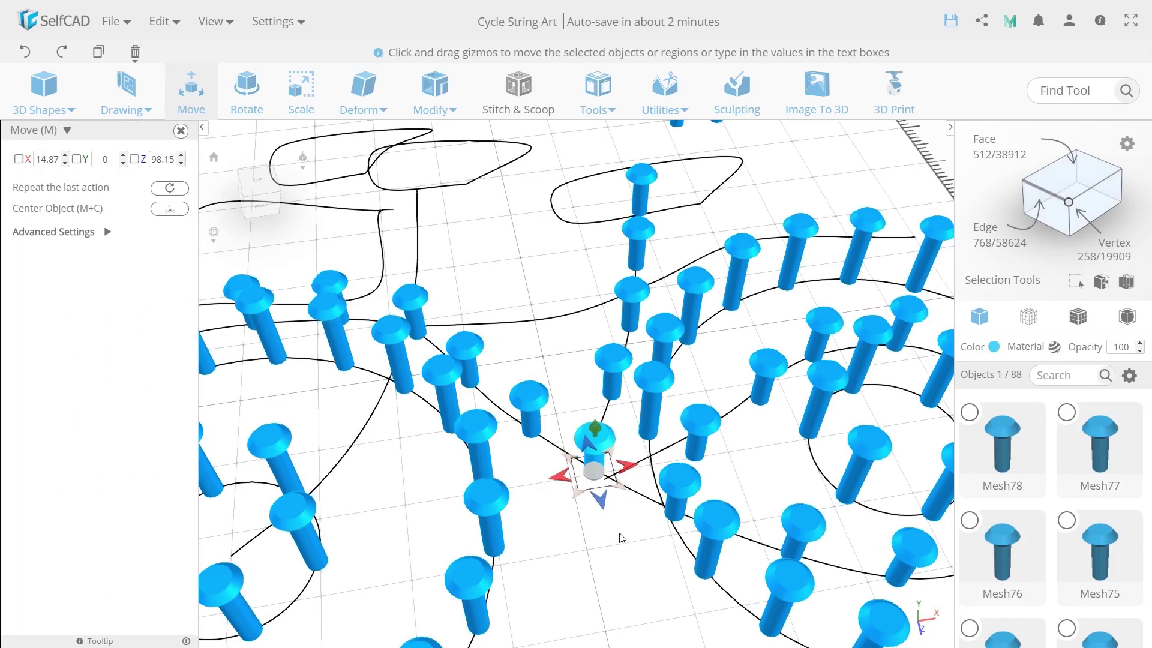
pyautogui.click(630, 555)
pyautogui.scroll(-2, 625, 559)
pyautogui.moveTo(625, 560); pyautogui.dragTo(581, 519)
pyautogui.scroll(-2, 581, 519)
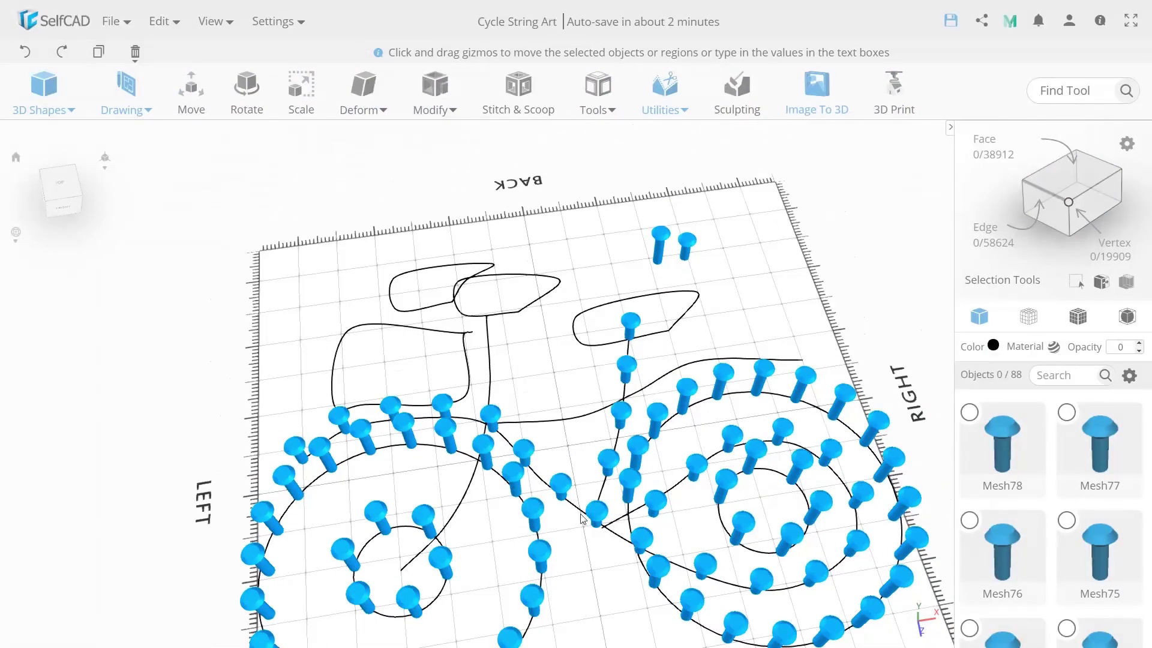
# Duplicate the short nail along the wavy frame curve over the right wheel with Follow Path, using 9 copies.
pyautogui.click(580, 417)
pyautogui.keyDown('shift'); pyautogui.click(685, 243); pyautogui.keyUp('shift')
pyautogui.click(597, 96)
pyautogui.click(617, 278)
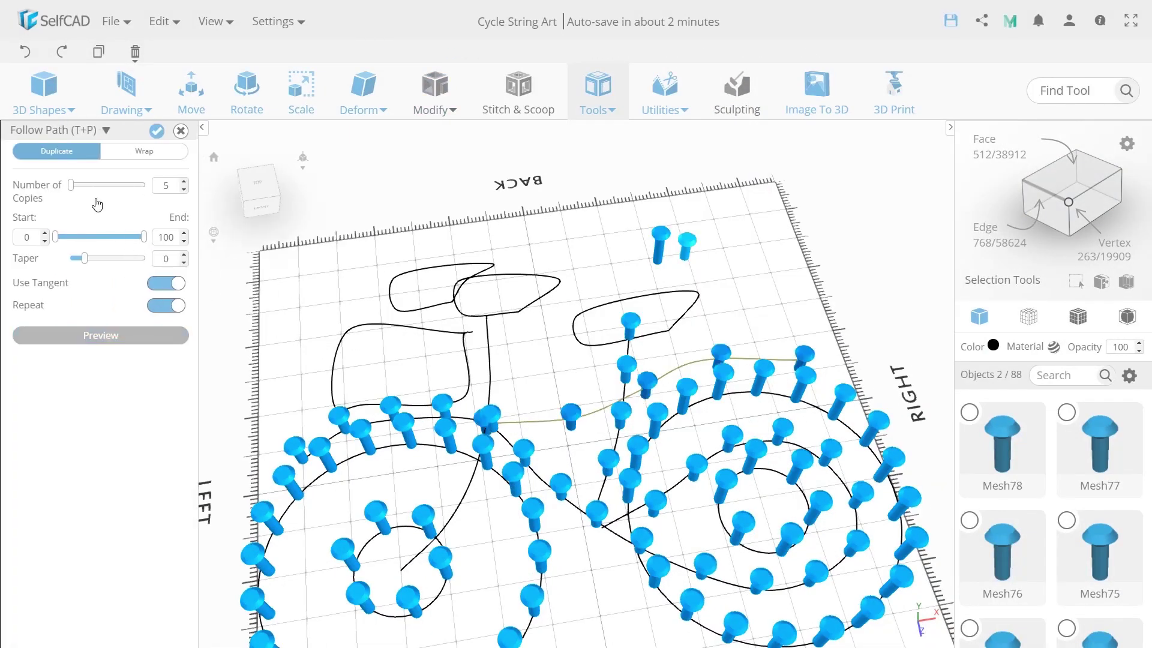
pyautogui.moveTo(72, 186); pyautogui.dragTo(73, 186)
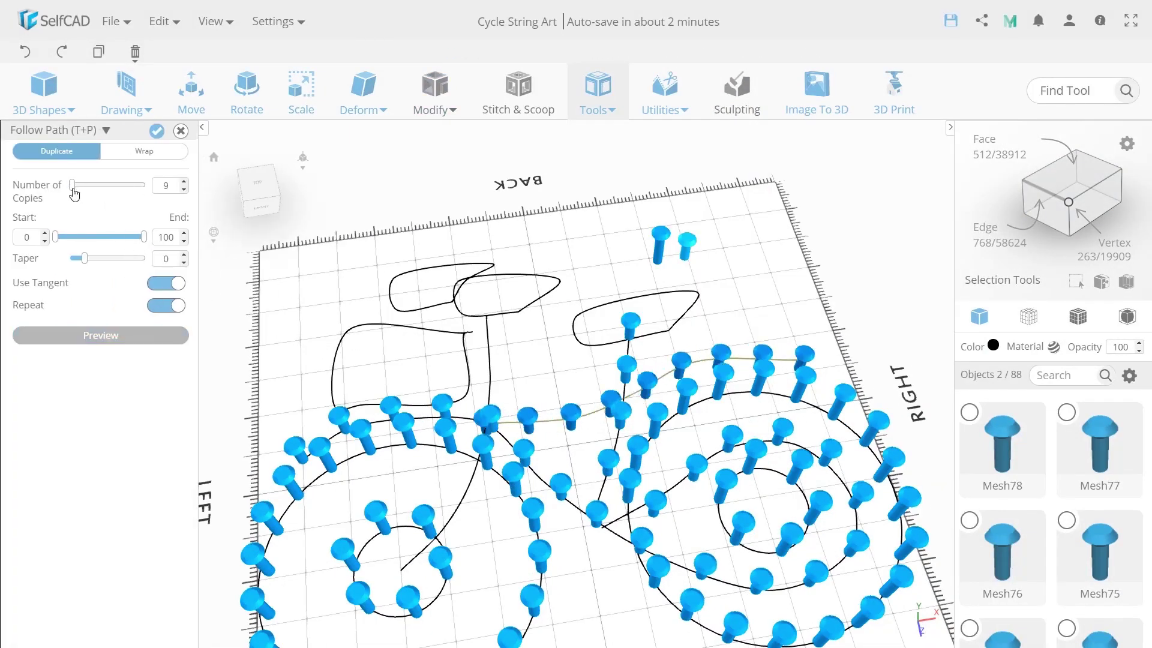
pyautogui.click(157, 130)
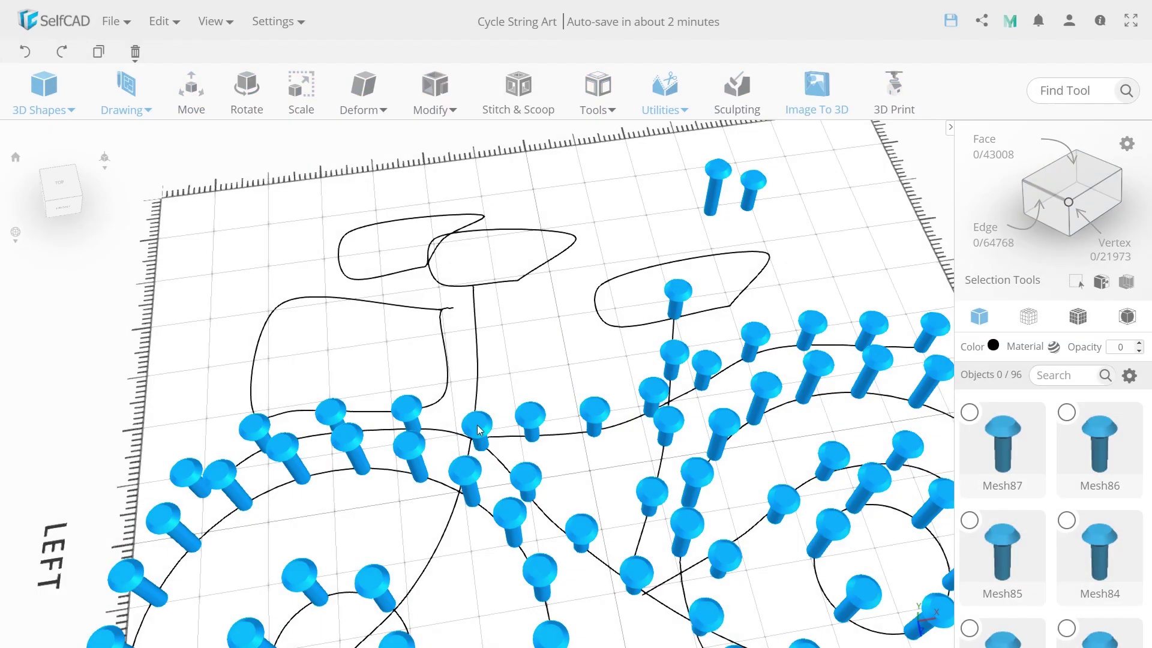
# Space out the short nails along the seat-post line above and below its crossing with the wavy frame curve.
pyautogui.click(474, 424)
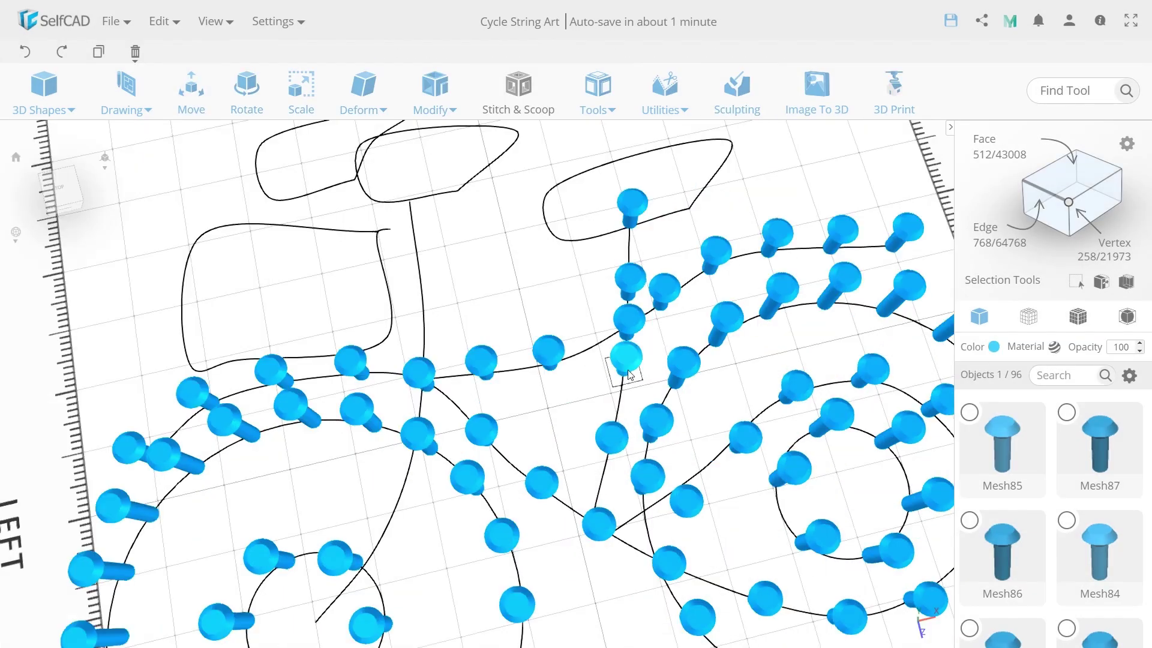
pyautogui.click(612, 436)
pyautogui.moveTo(612, 440); pyautogui.dragTo(606, 454)
pyautogui.click(656, 384)
pyautogui.moveTo(657, 384); pyautogui.dragTo(655, 395)
pyautogui.click(628, 285)
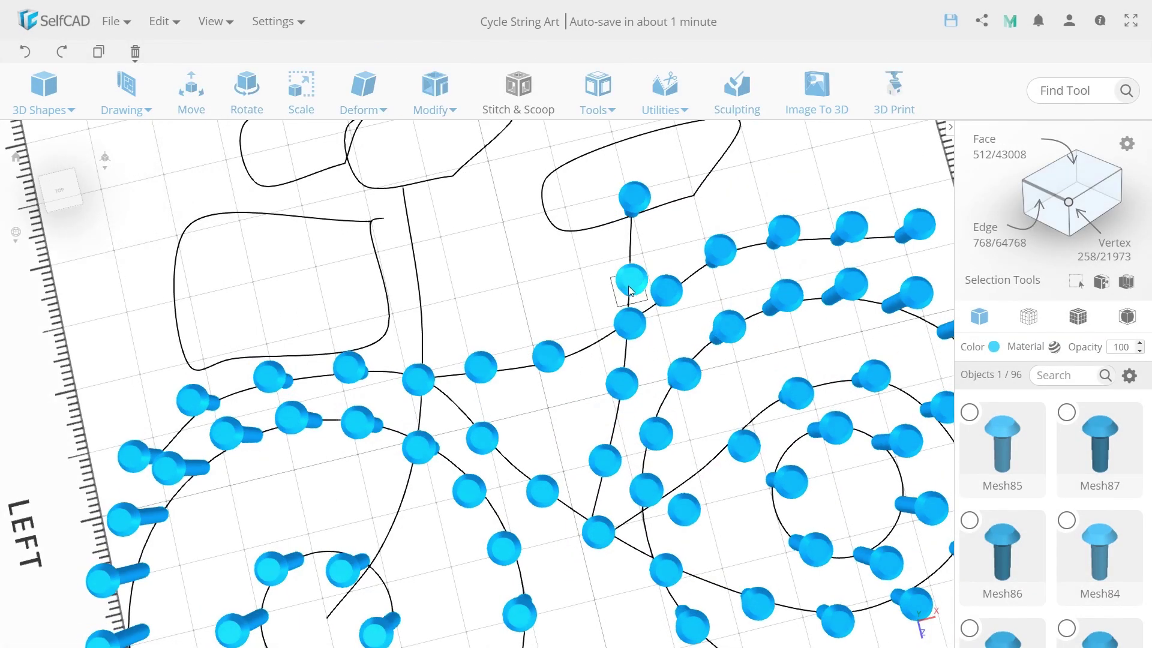
pyautogui.moveTo(628, 286); pyautogui.dragTo(629, 268)
# Delete the crowded short nail beside the seat-post crossing and shift the next nail on the wavy curve closer to the crossing.
pyautogui.press('Delete')
pyautogui.click(609, 360)
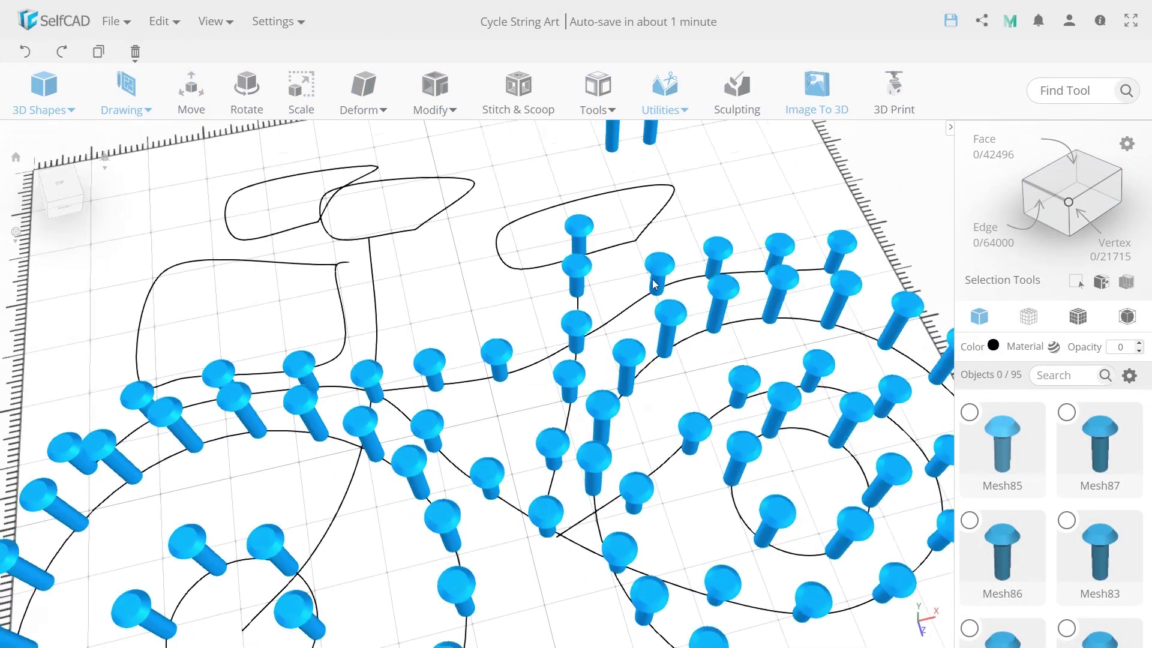
pyautogui.press('m')
pyautogui.click(632, 331)
# Duplicate the short nail along the curve running down to the left wheel's hub with Follow Path, using 7 copies.
pyautogui.scroll(-3, 564, 381)
pyautogui.click(585, 328)
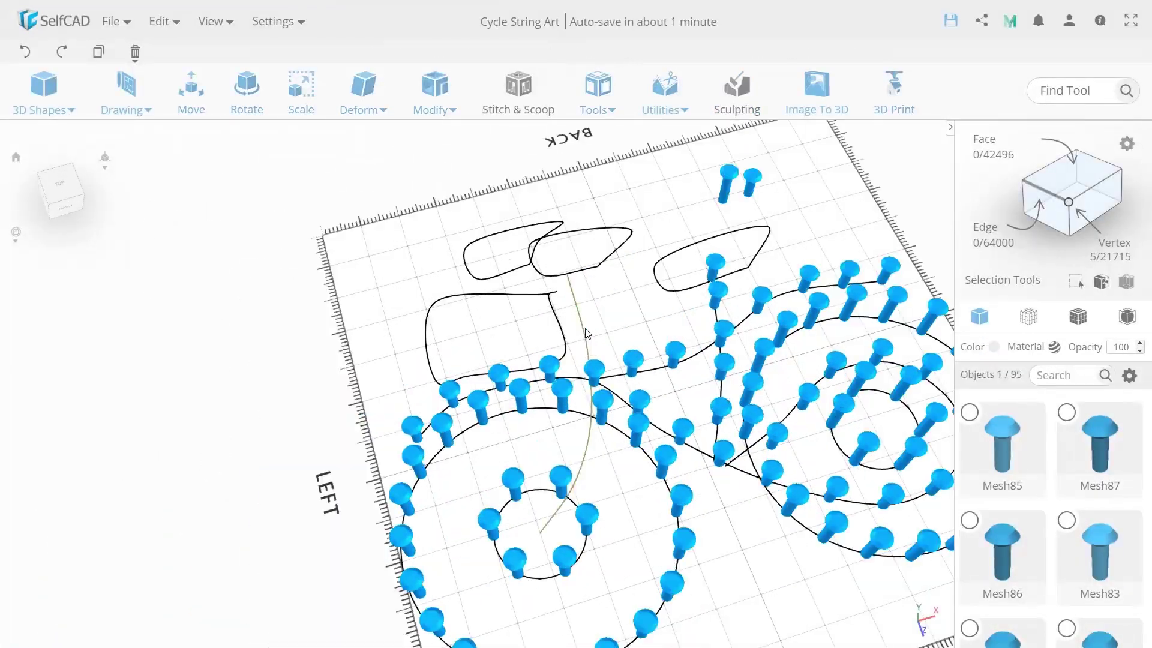
pyautogui.keyDown('shift'); pyautogui.click(746, 174); pyautogui.keyUp('shift')
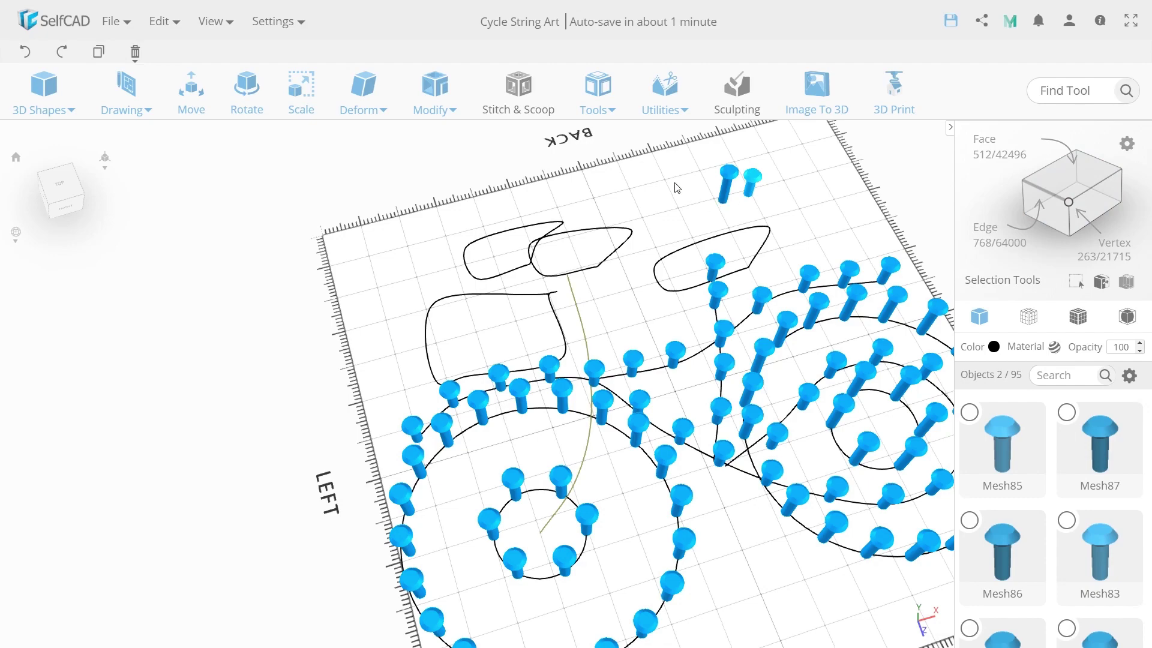
pyautogui.click(598, 96)
pyautogui.click(617, 275)
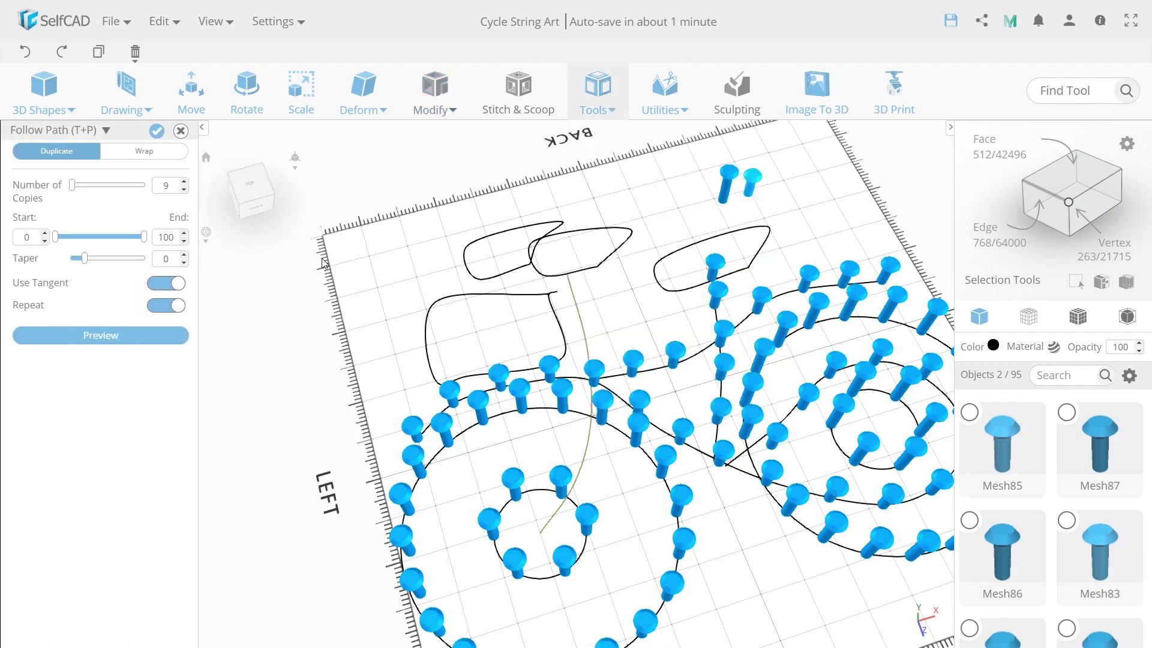
pyautogui.click(111, 336)
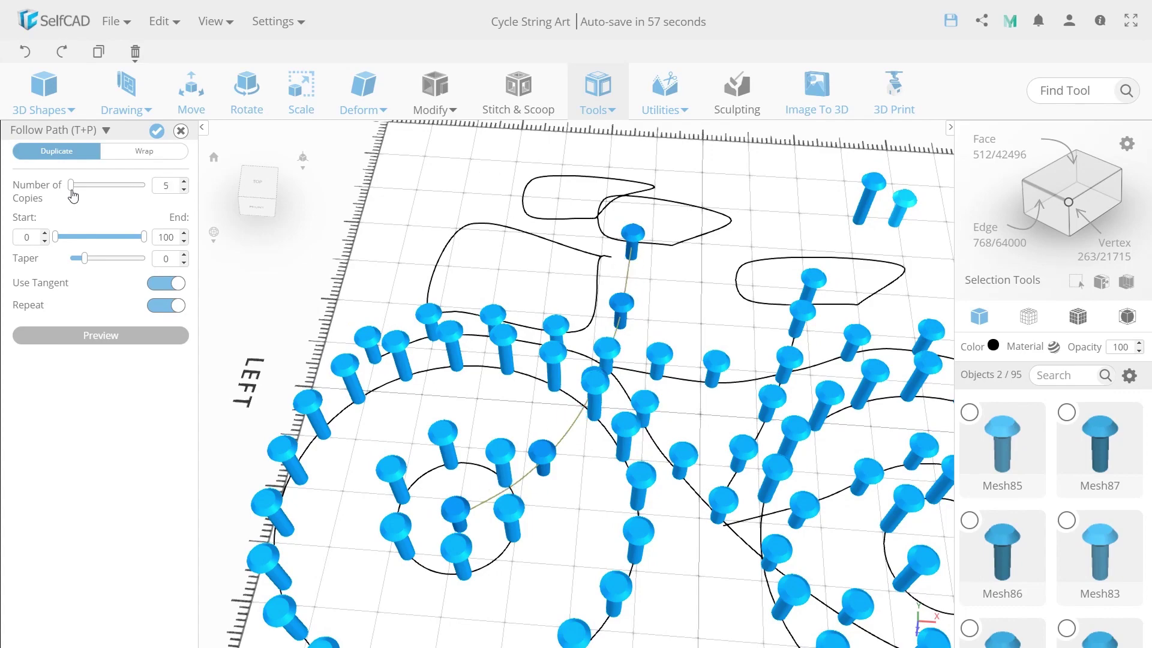
pyautogui.moveTo(72, 191); pyautogui.dragTo(70, 192)
pyautogui.moveTo(480, 384)
pyautogui.mouseDown()
pyautogui.moveTo(470, 396)
pyautogui.moveTo(466, 378)
pyautogui.mouseUp()
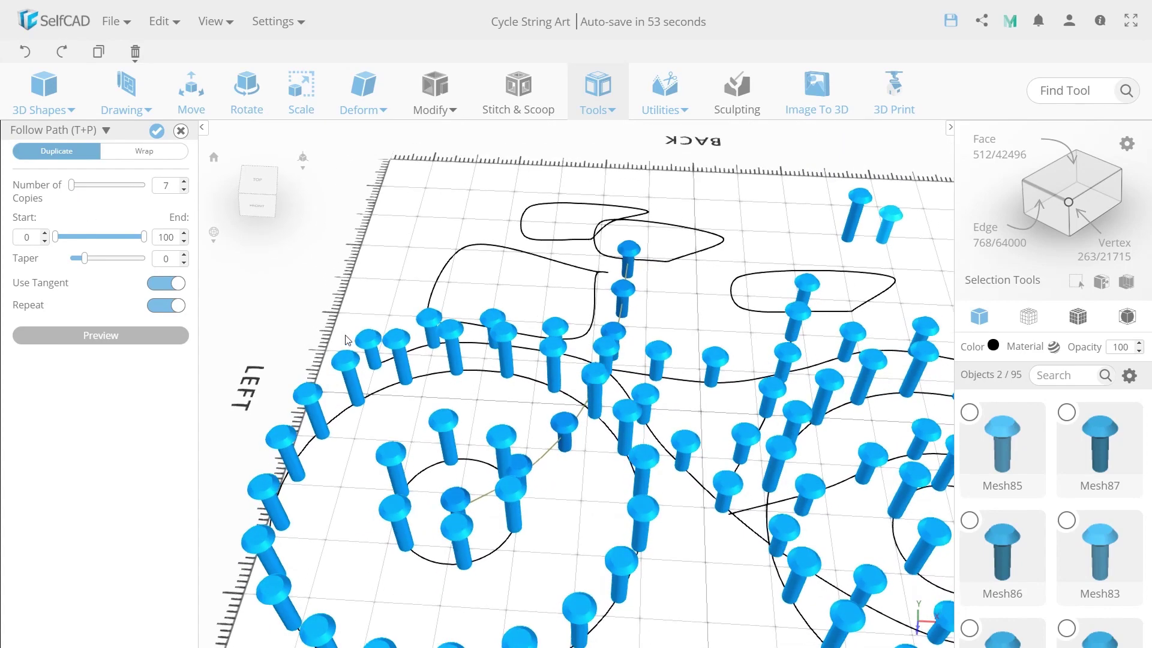
pyautogui.click(157, 131)
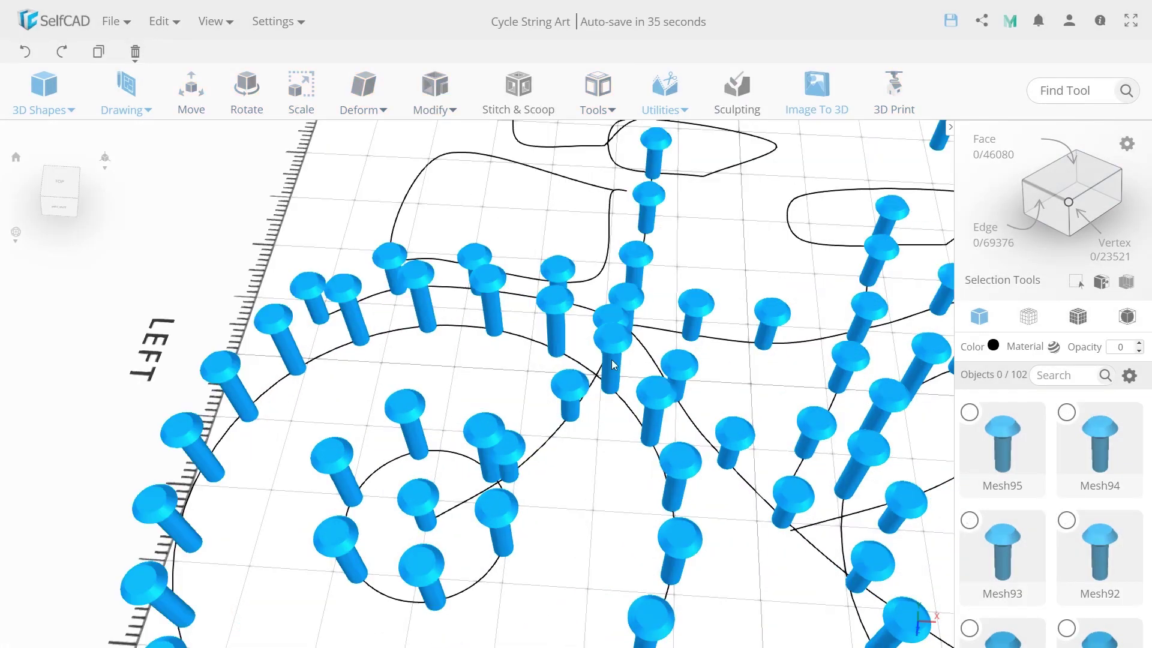
# Delete the overlapping tall and short nails where the hub curve meets the frame, and move the remaining short nail onto the junction.
pyautogui.click(612, 360)
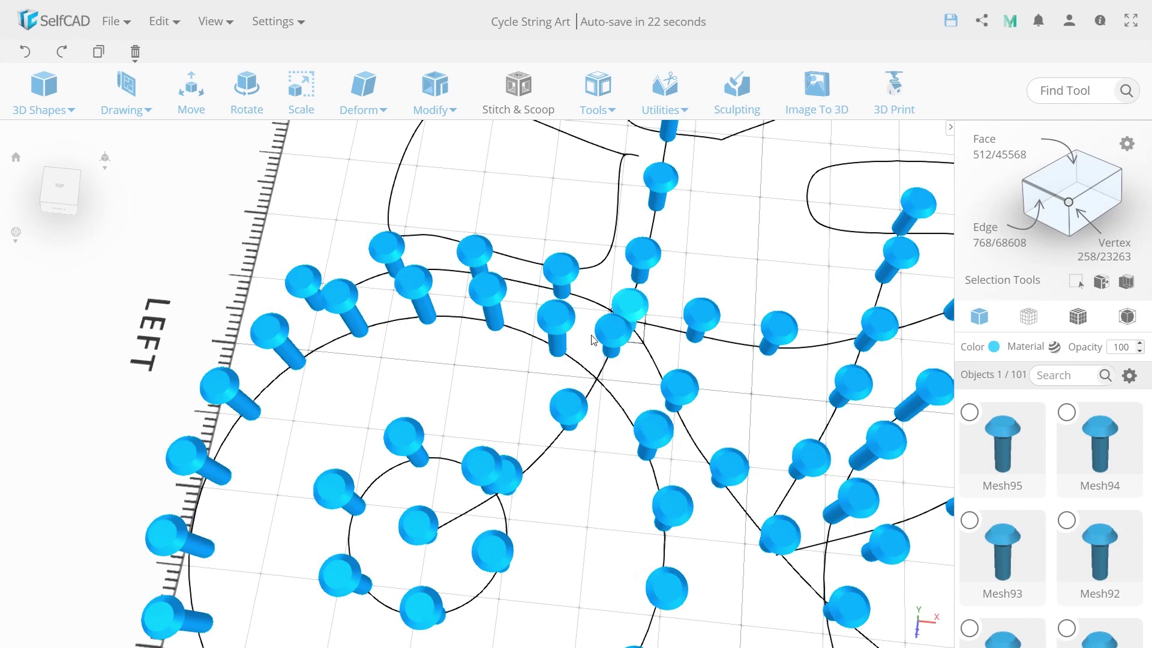
pyautogui.press('Delete')
pyautogui.click(549, 377)
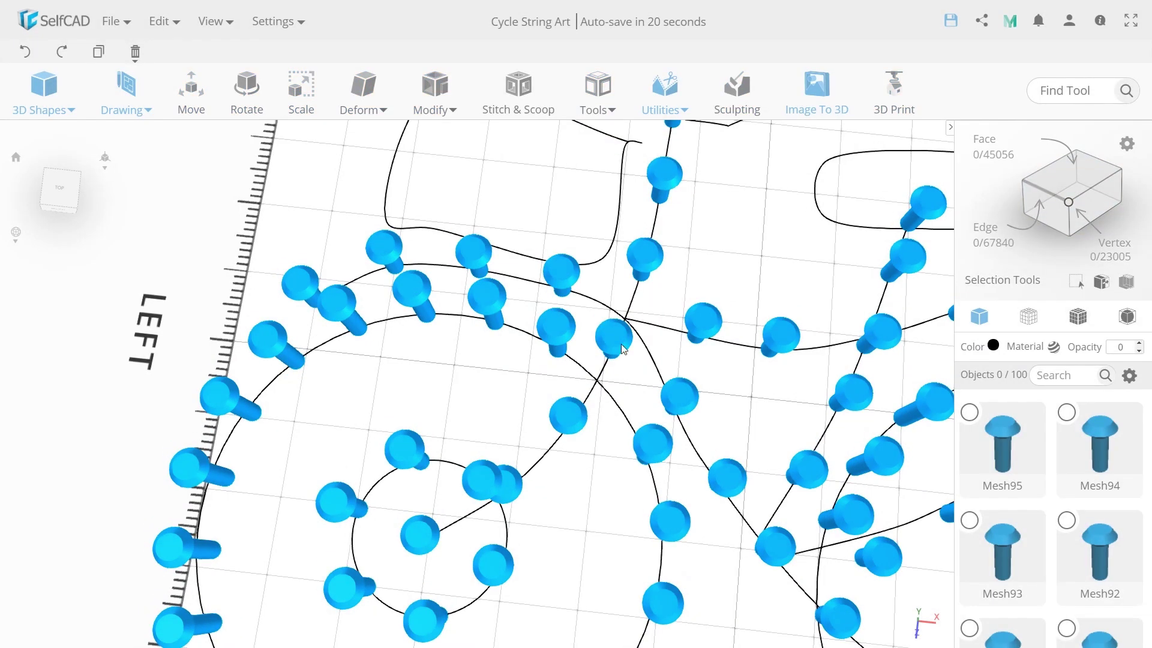
pyautogui.click(621, 347)
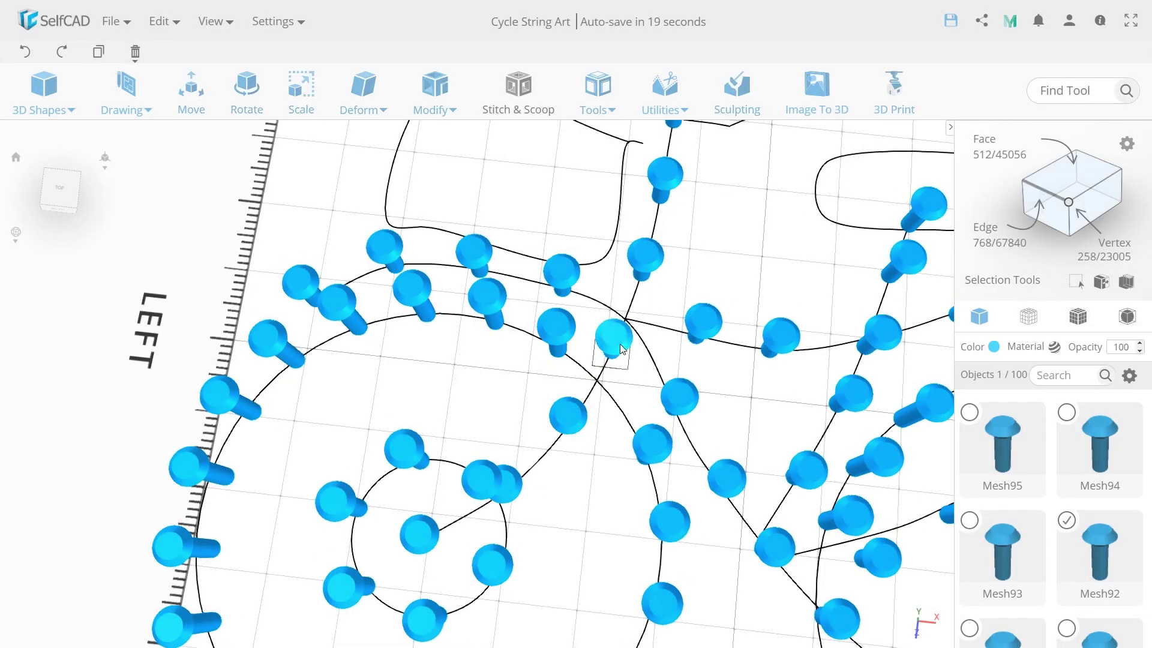
pyautogui.press('m')
pyautogui.click(618, 384)
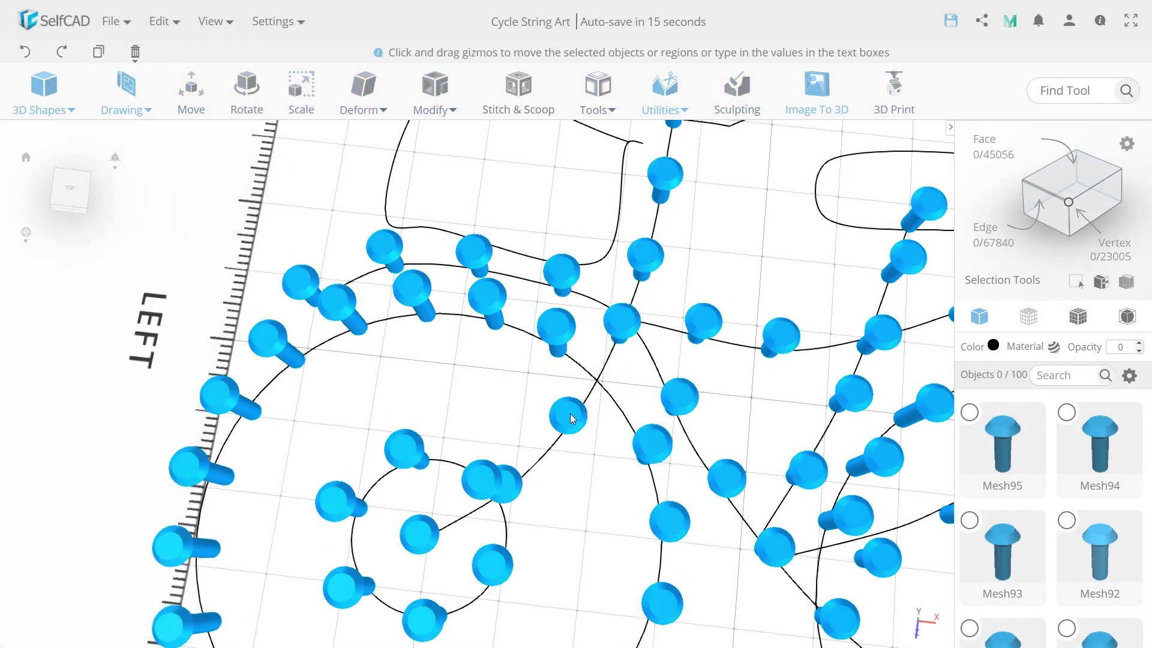
# Move the two short nails between the left wheel's rim and hub up the curve, placing the first at the rim crossing.
pyautogui.click(570, 413)
pyautogui.moveTo(567, 504); pyautogui.dragTo(569, 425)
pyautogui.click(505, 469)
pyautogui.press('m')
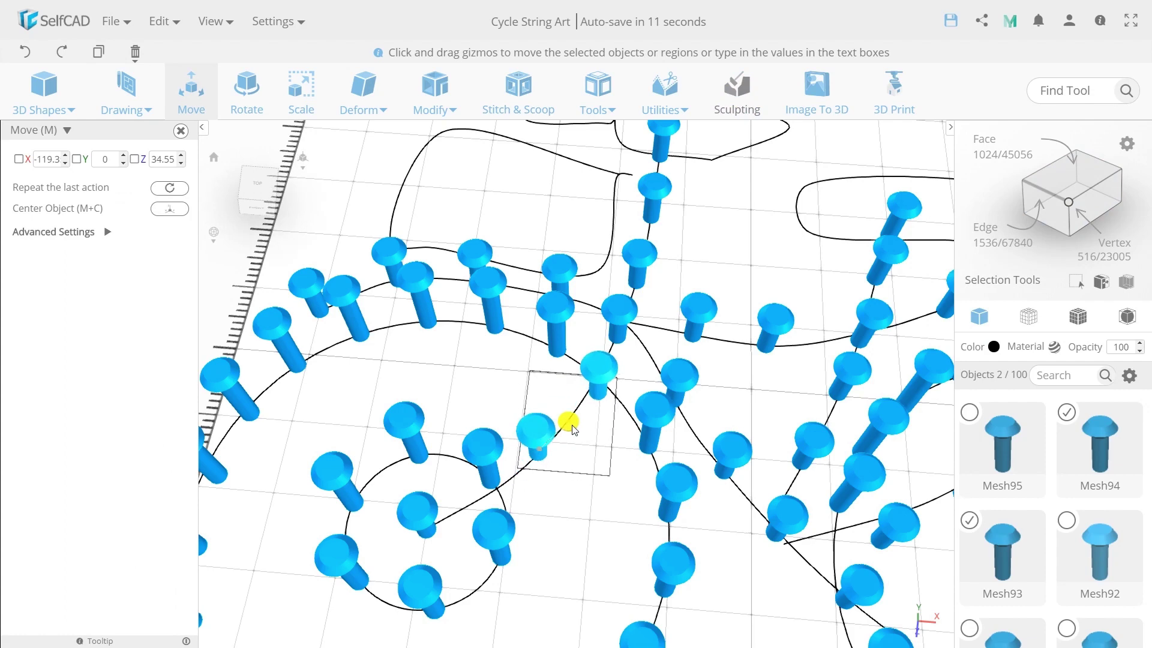
# Duplicate the tall nail around the closed loop at the top of the seat-post line with Follow Path, using 7 copies.
pyautogui.scroll(5, 651, 388)
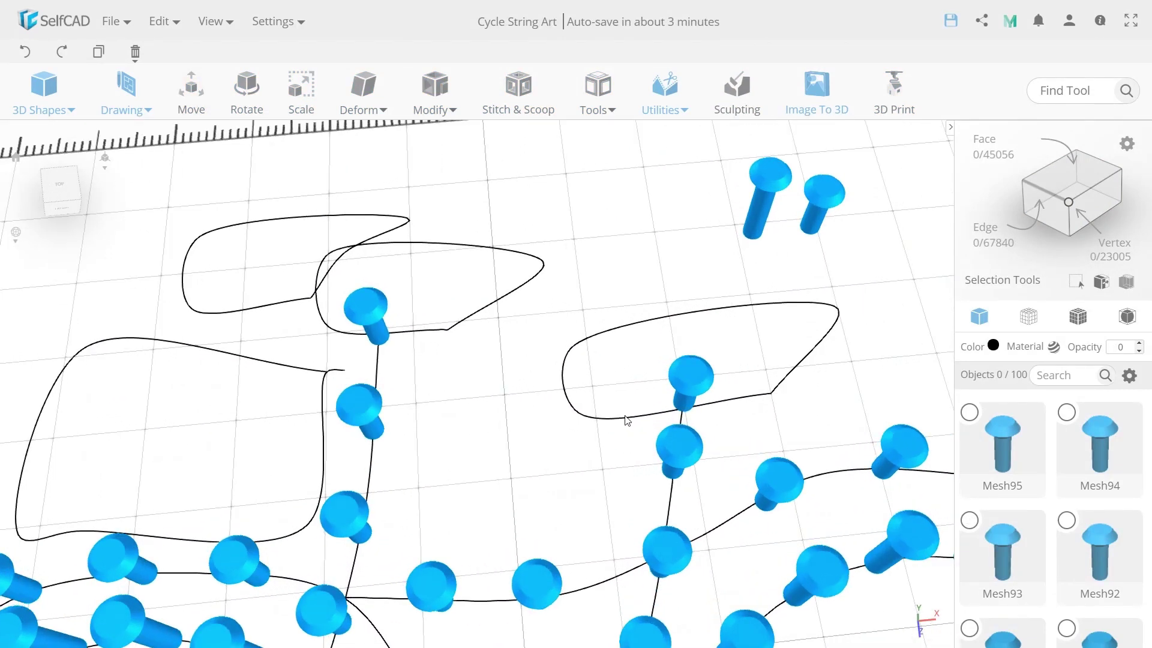
pyautogui.click(627, 419)
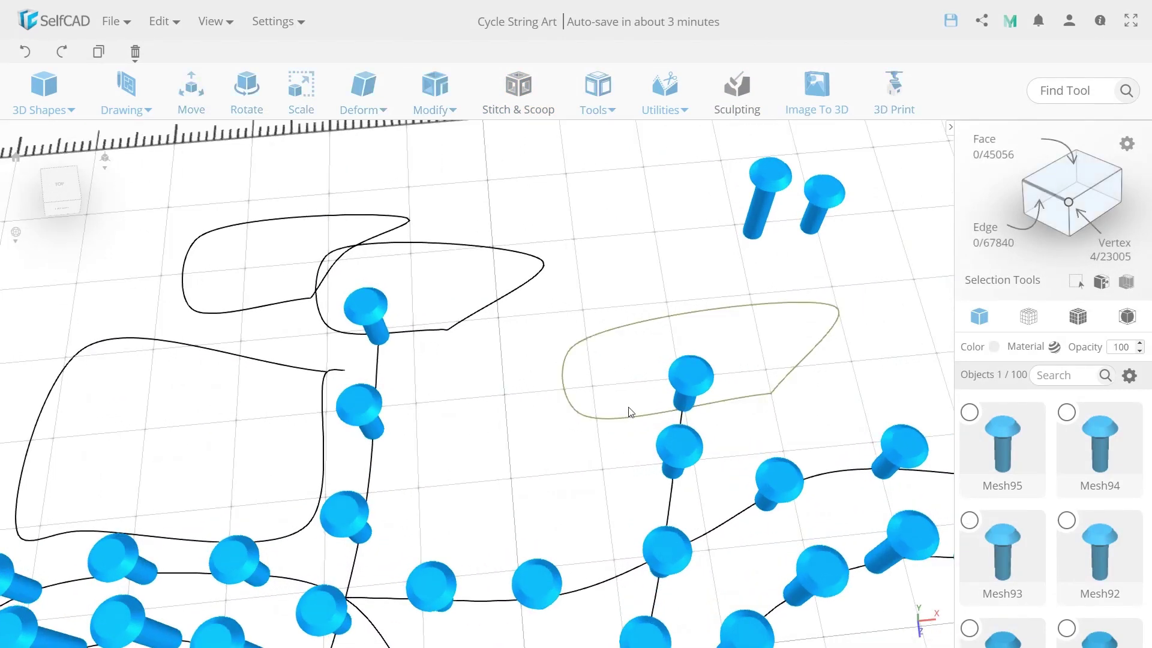
pyautogui.keyDown('shift'); pyautogui.click(757, 203); pyautogui.keyUp('shift')
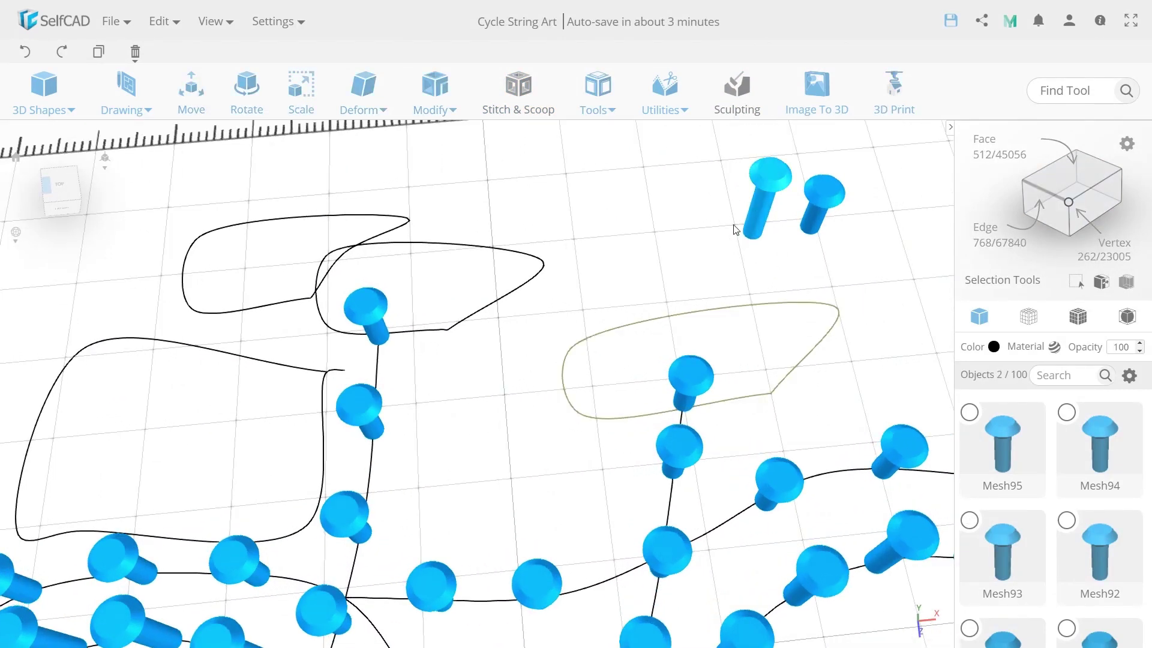
pyautogui.click(597, 96)
pyautogui.click(615, 270)
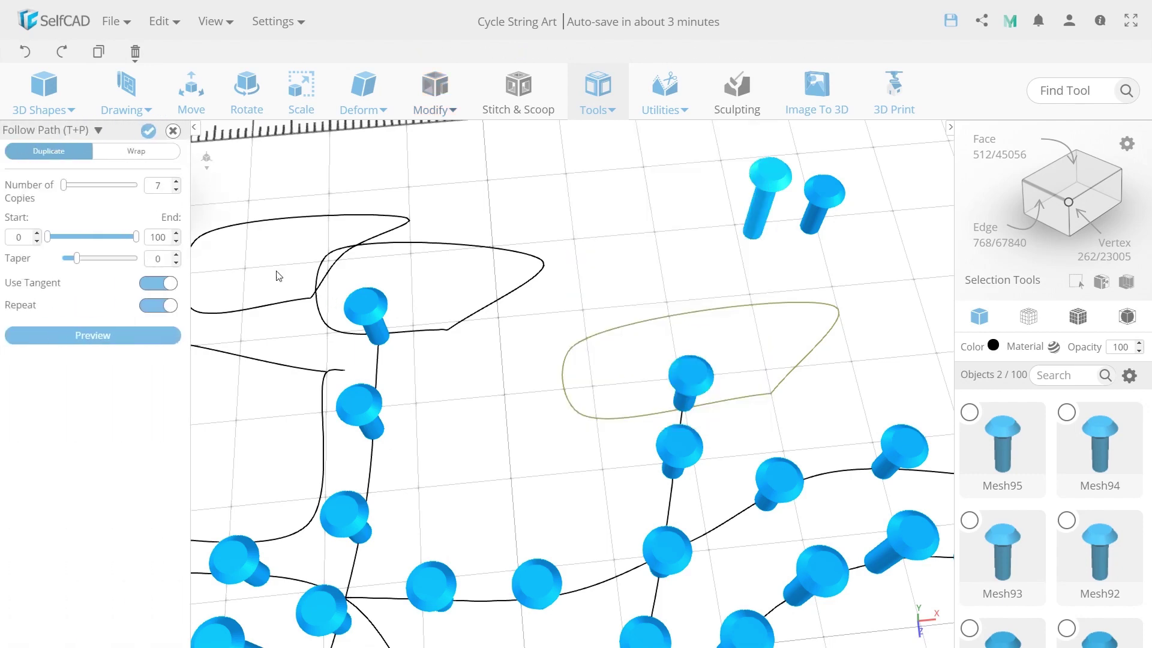
pyautogui.click(106, 336)
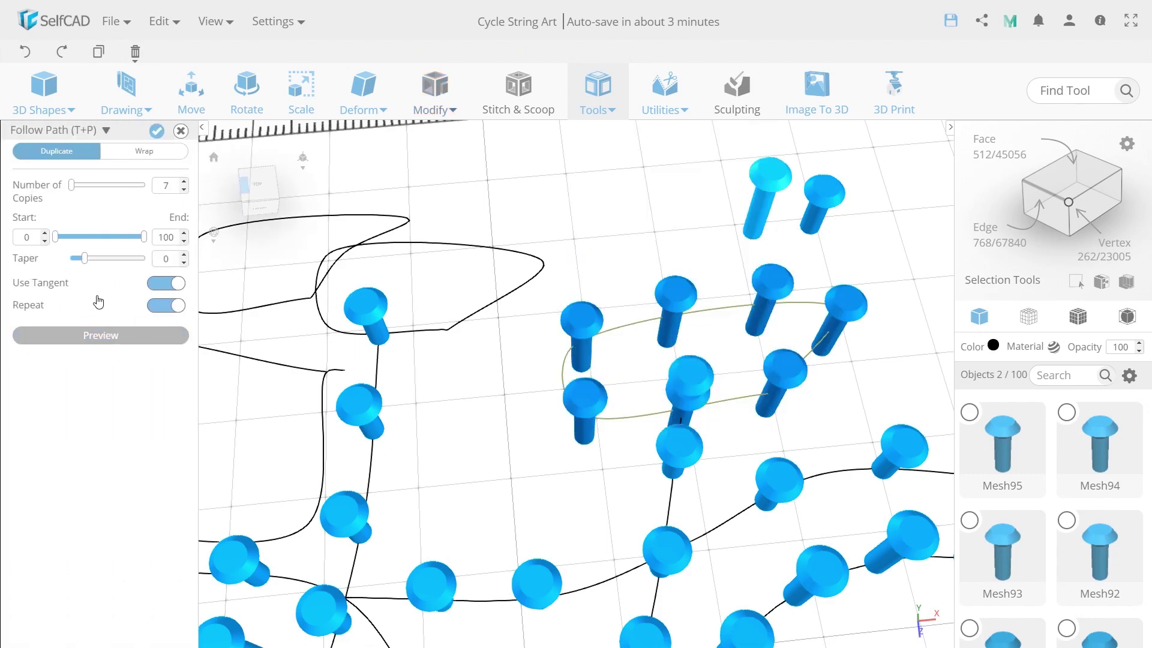
pyautogui.click(159, 131)
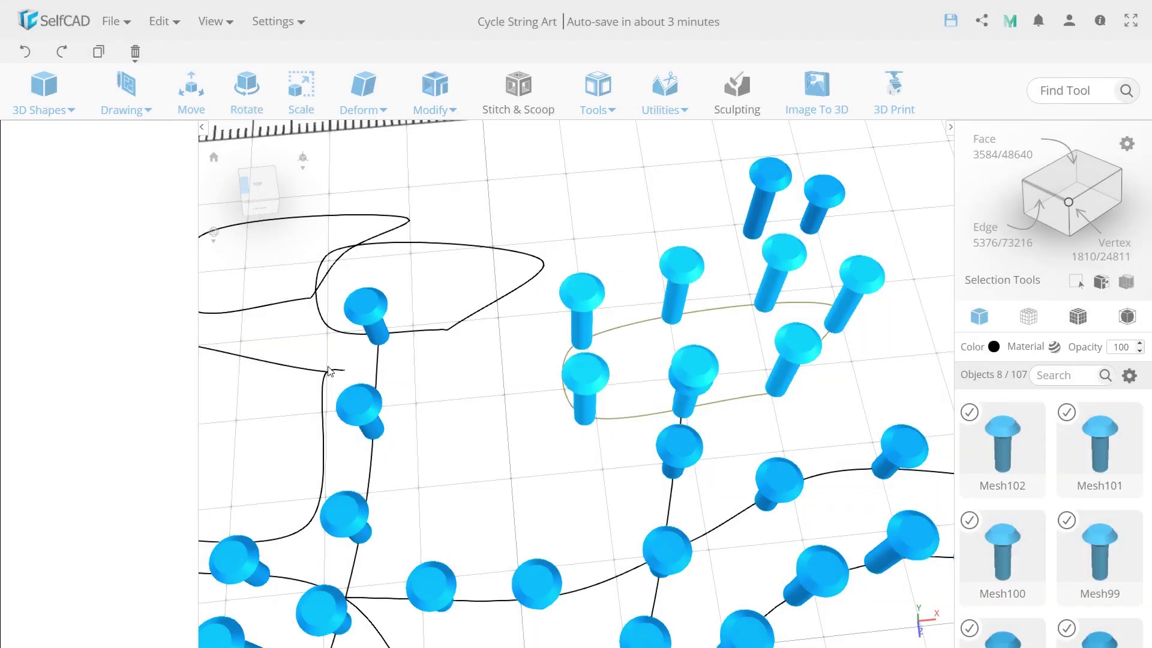
# Delete the short nail overlapping a tall nail where the seat-post line meets the closed loop.
pyautogui.click(512, 460)
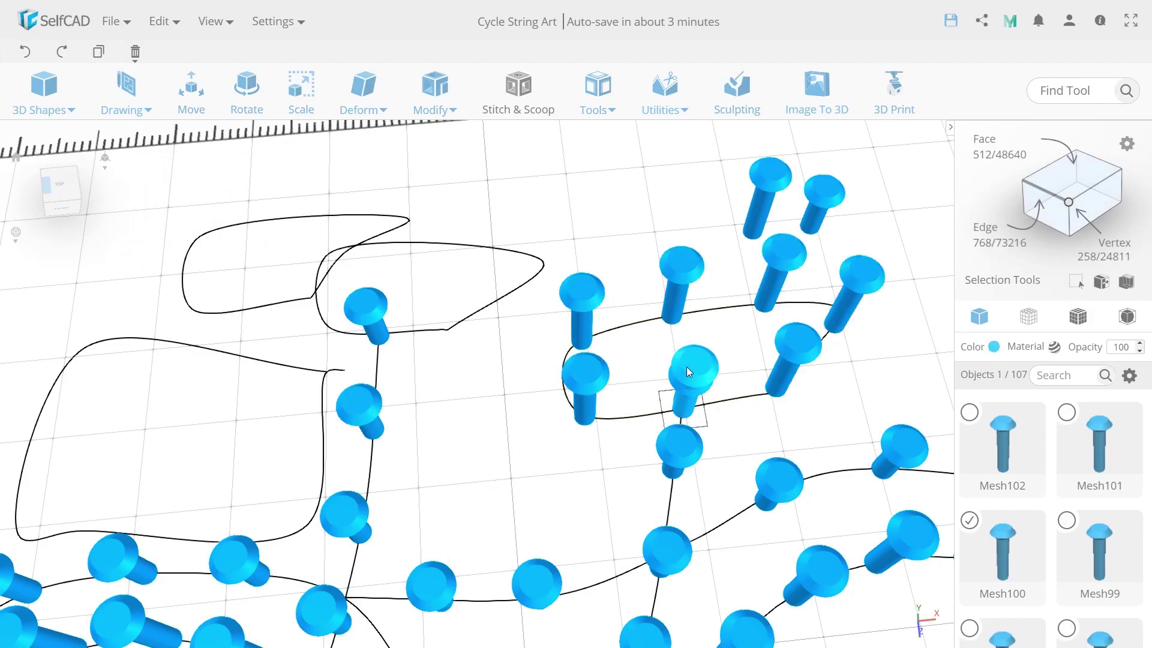
pyautogui.click(674, 386)
pyautogui.press('Delete')
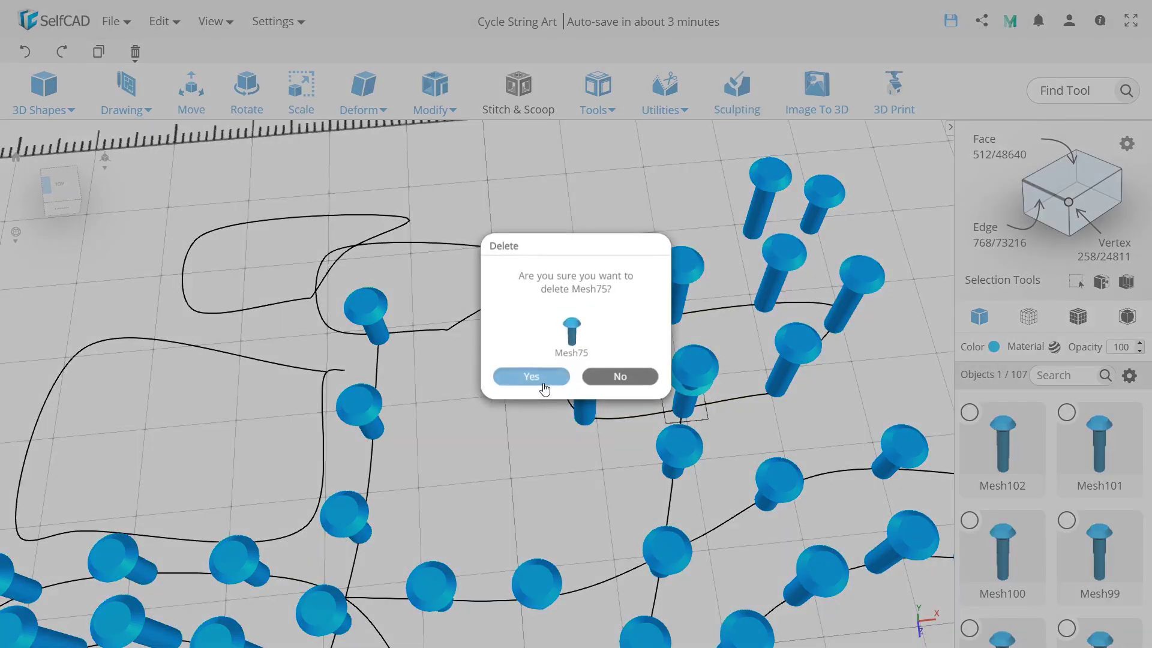
pyautogui.click(530, 376)
# Duplicate the tall nail around the closed loop at the top of the left wheel's hub curve with Follow Path, using 7 copies.
pyautogui.scroll(-2, 540, 392)
pyautogui.moveTo(531, 405); pyautogui.dragTo(531, 389)
pyautogui.scroll(1, 534, 387)
pyautogui.moveTo(543, 382); pyautogui.dragTo(545, 397, button='right')
pyautogui.click(532, 424)
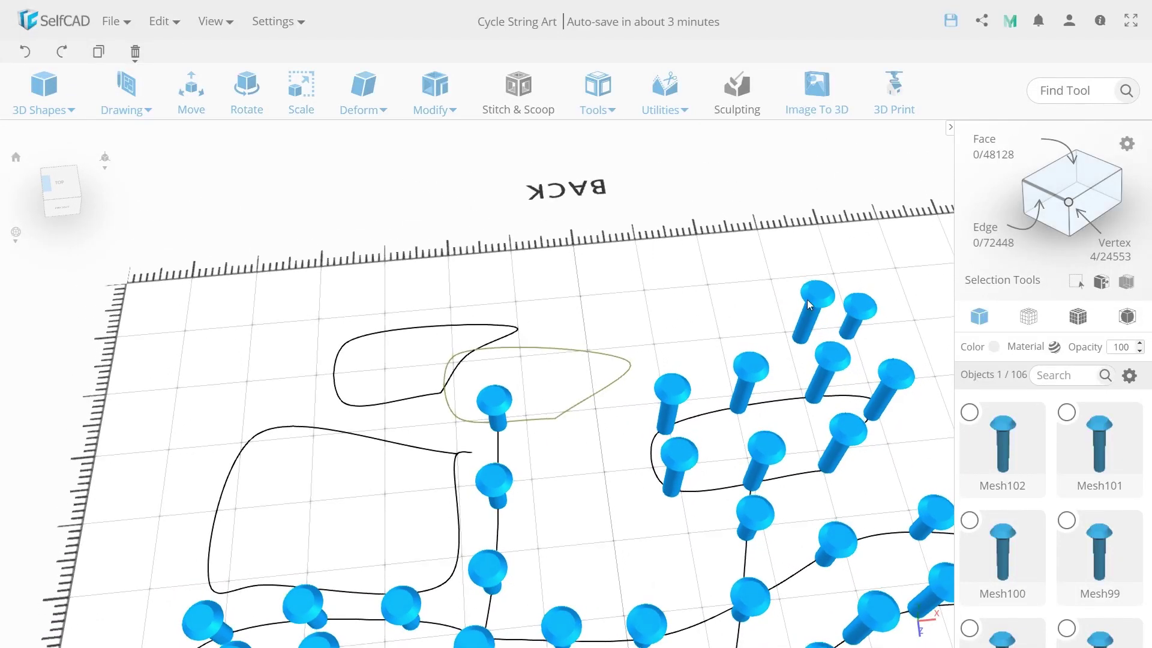
pyautogui.press('t')
pyautogui.press('p')
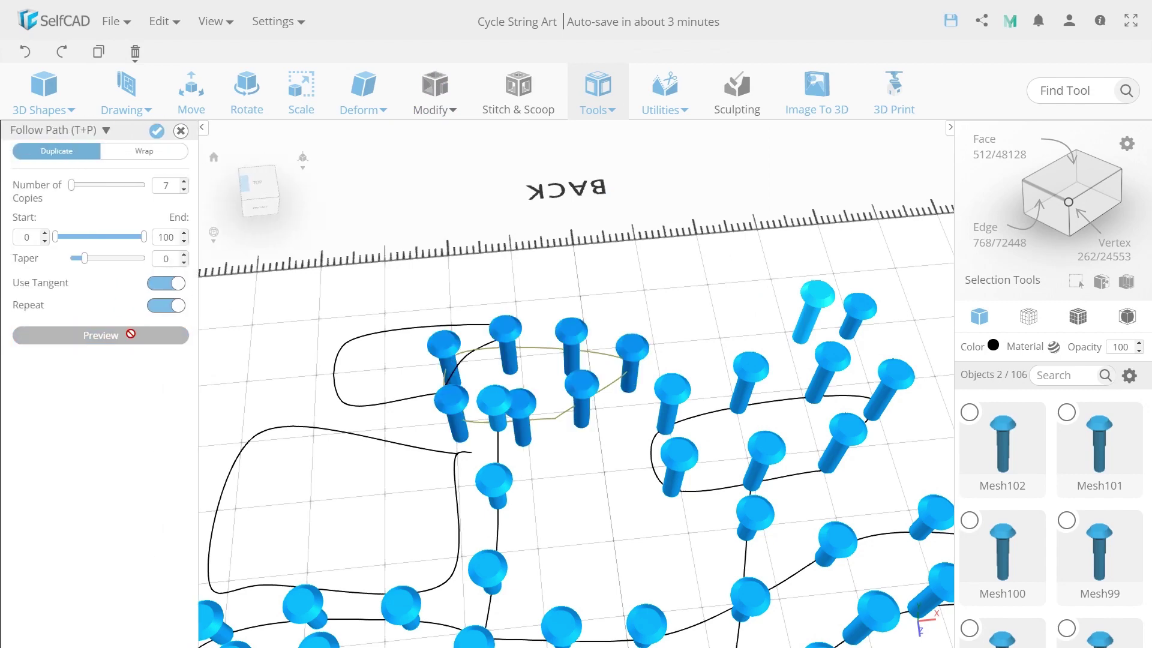
pyautogui.click(156, 131)
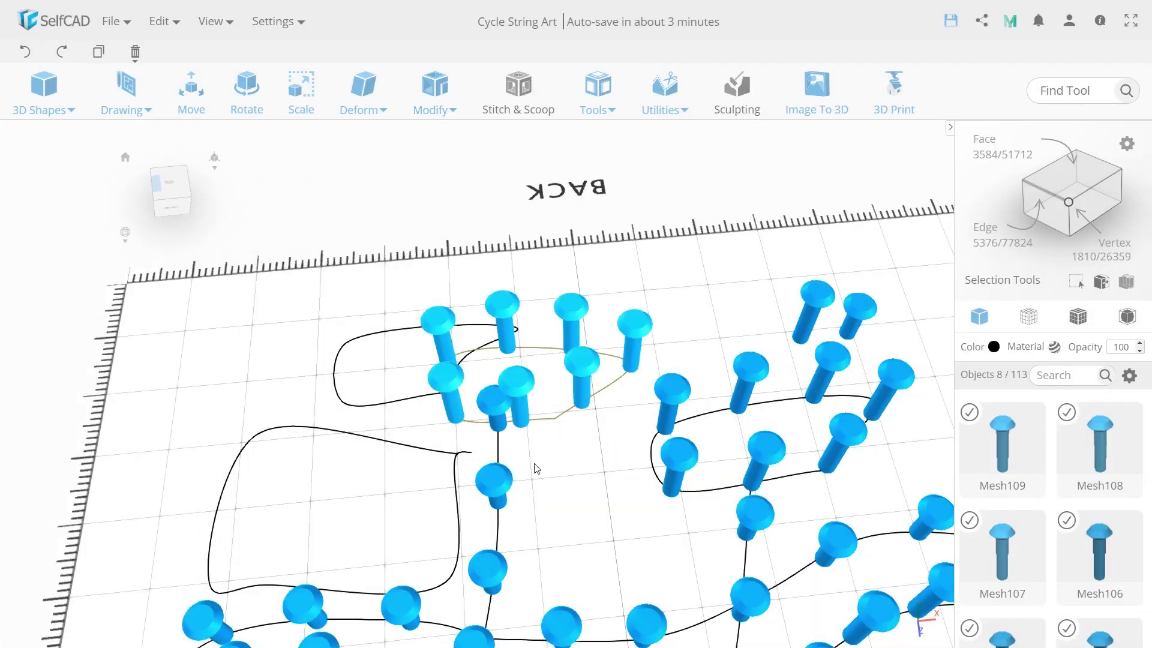
# Duplicate the short nail around the adjoining overlapping loop with Follow Path, using 7 copies.
pyautogui.click(384, 402)
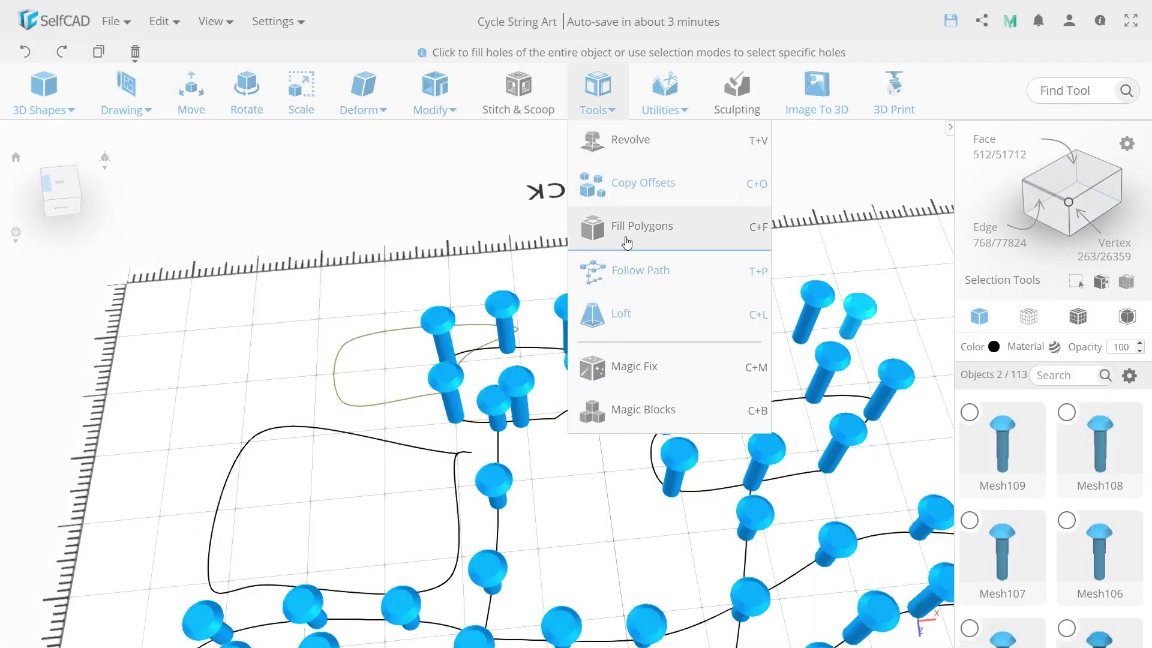
pyautogui.press('t')
pyautogui.press('p')
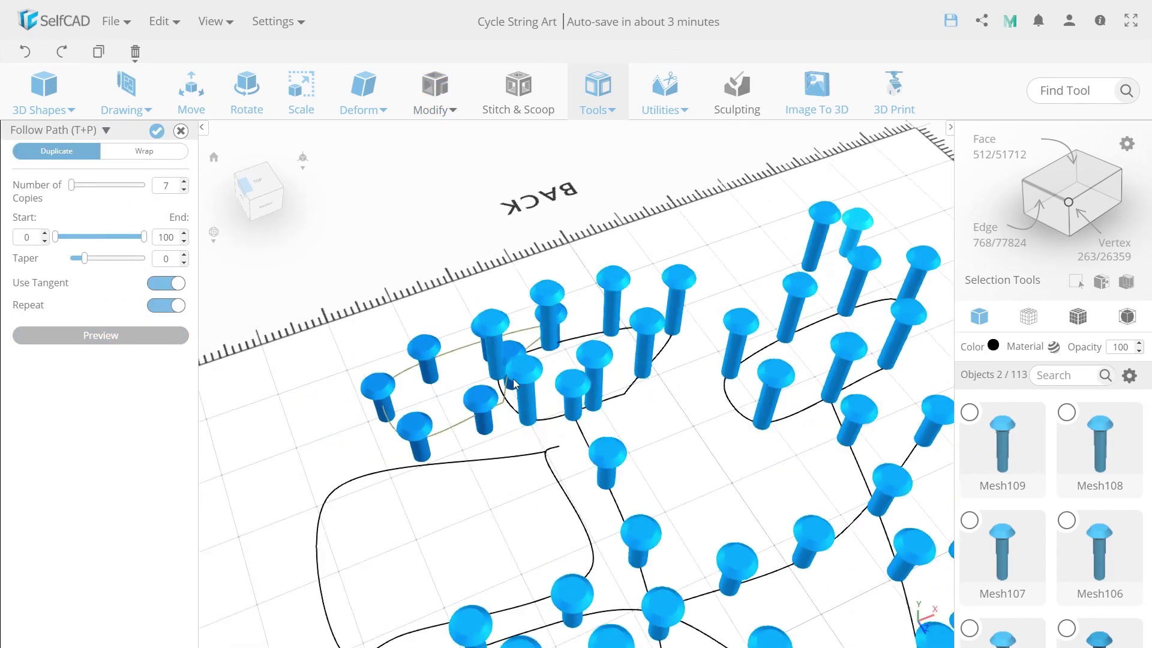
pyautogui.click(156, 131)
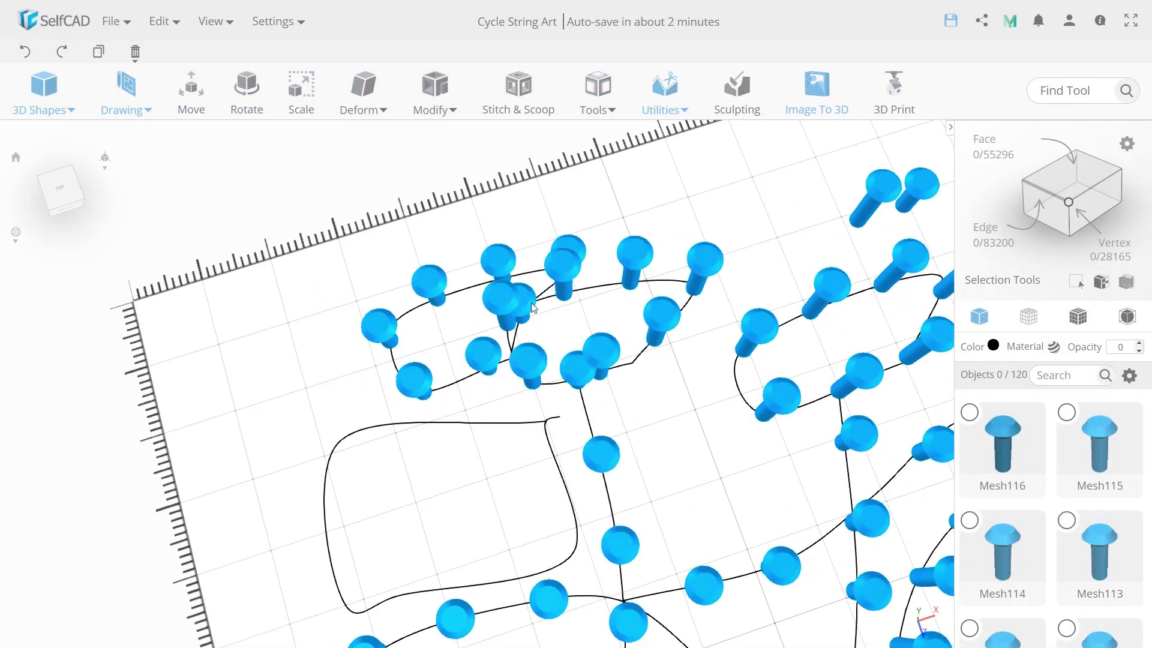
# Delete the short nail crowding the crossing of the two loops and the short nail at the top end of the hub curve.
pyautogui.click(528, 302)
pyautogui.press('Delete')
pyautogui.press('Return')
pyautogui.moveTo(642, 399); pyautogui.dragTo(603, 377)
pyautogui.click(582, 369)
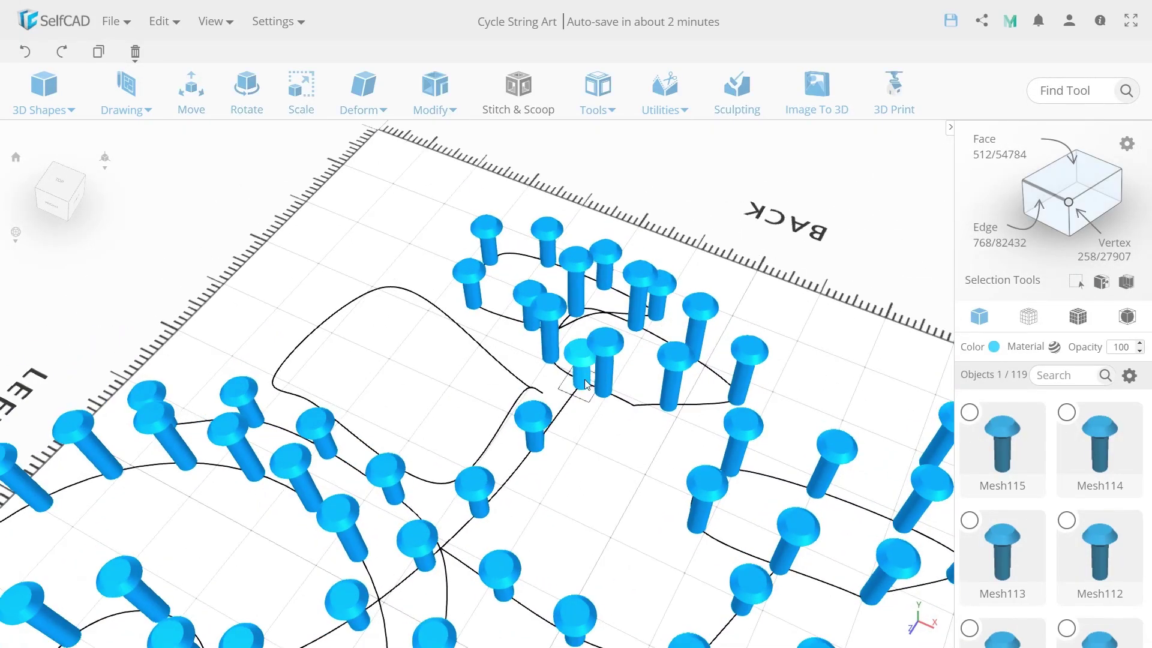
pyautogui.press('Delete')
pyautogui.press('Return')
# Move the tall nail near the top end of the hub curve along its loop toward the curve's end.
pyautogui.click(598, 366)
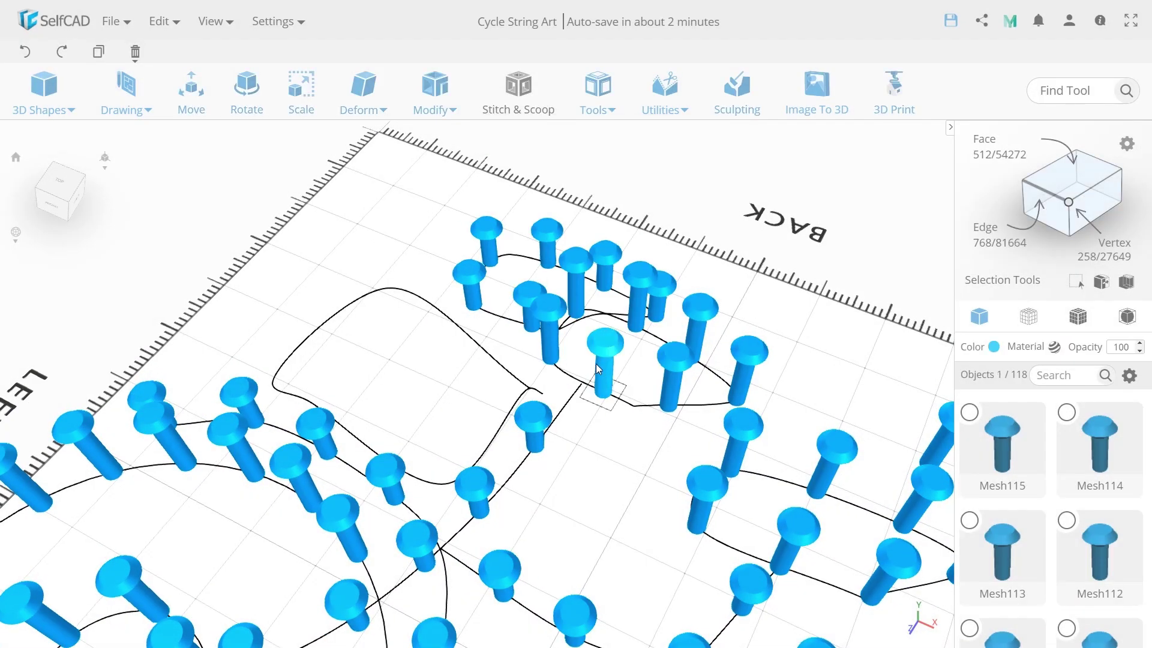
pyautogui.press('m')
pyautogui.moveTo(605, 395); pyautogui.dragTo(597, 400)
pyautogui.click(624, 453)
# Reposition the short nail at the pointed end of the short-nail loop, beside the neighbouring tall nail.
pyautogui.moveTo(624, 454); pyautogui.dragTo(426, 483)
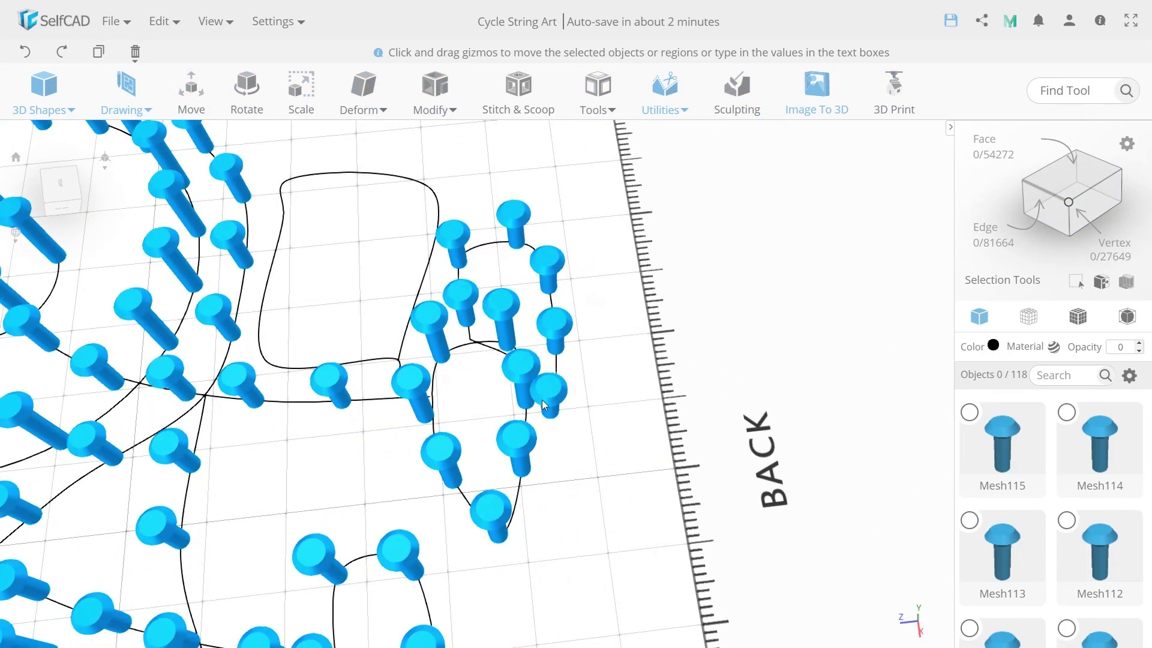
pyautogui.click(543, 400)
pyautogui.press('m')
pyautogui.click(780, 504)
# Duplicate the tall nail around the empty rounded rectangular curve with Follow Path, using 13 copies.
pyautogui.moveTo(792, 516); pyautogui.dragTo(589, 447)
pyautogui.scroll(-3, 591, 452)
pyautogui.moveTo(598, 471); pyautogui.dragTo(582, 300, button='right')
pyautogui.click(569, 368)
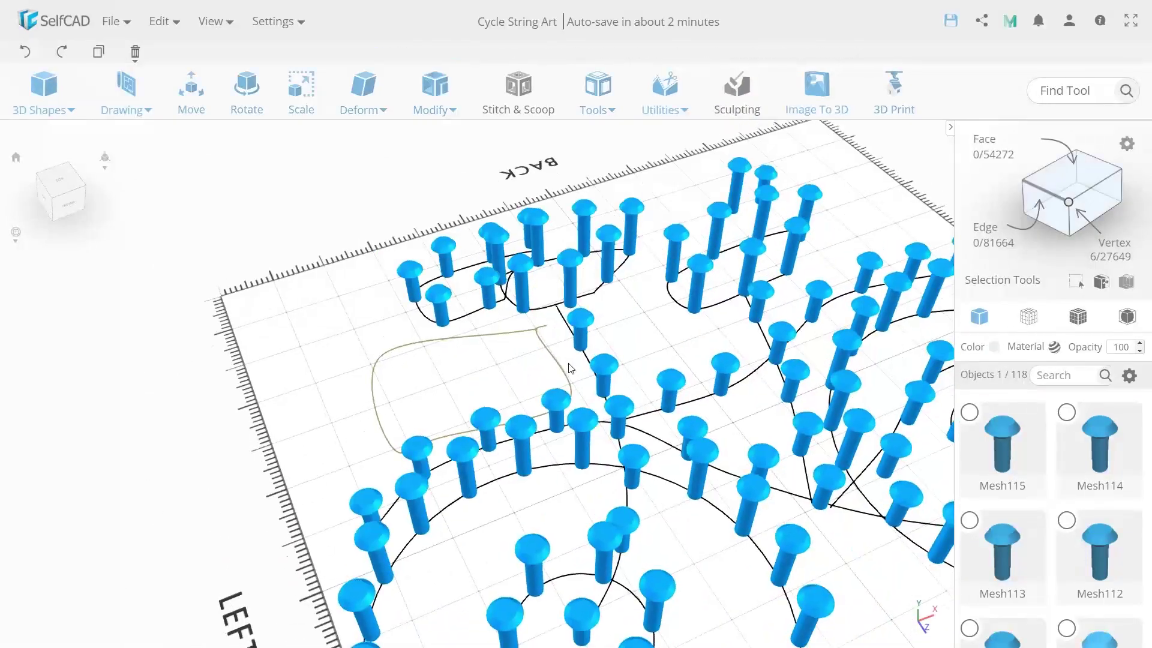
pyautogui.moveTo(568, 368); pyautogui.dragTo(557, 369)
pyautogui.click(769, 199)
pyautogui.click(597, 96)
pyautogui.click(636, 269)
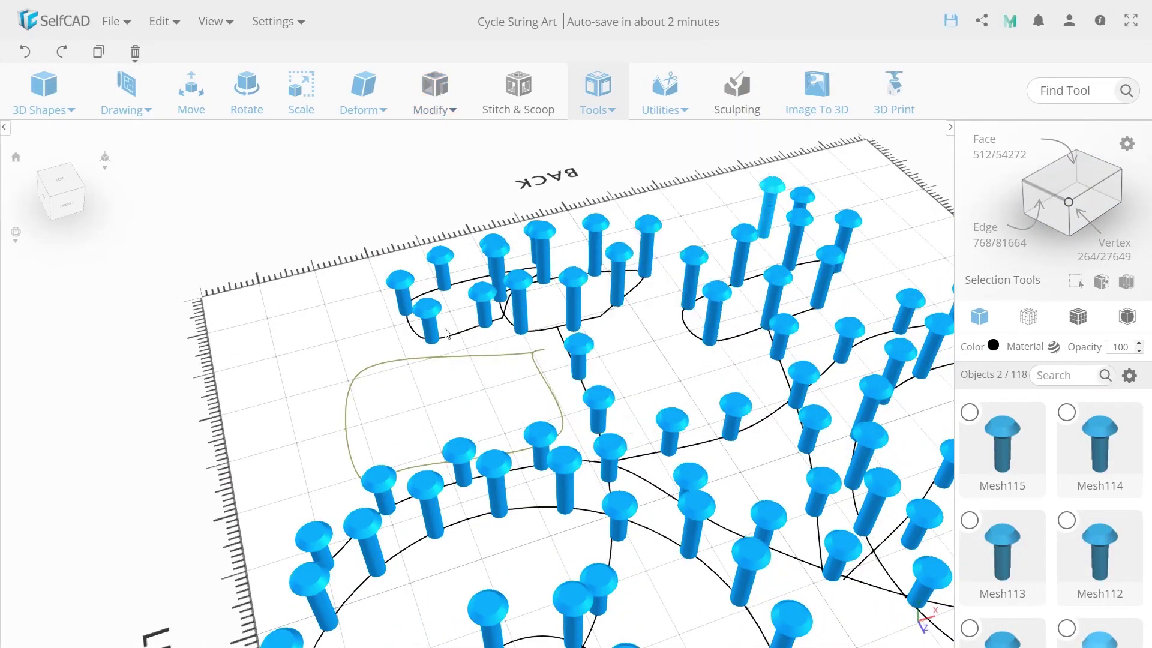
pyautogui.click(132, 336)
pyautogui.moveTo(71, 185); pyautogui.dragTo(74, 192)
pyautogui.click(156, 130)
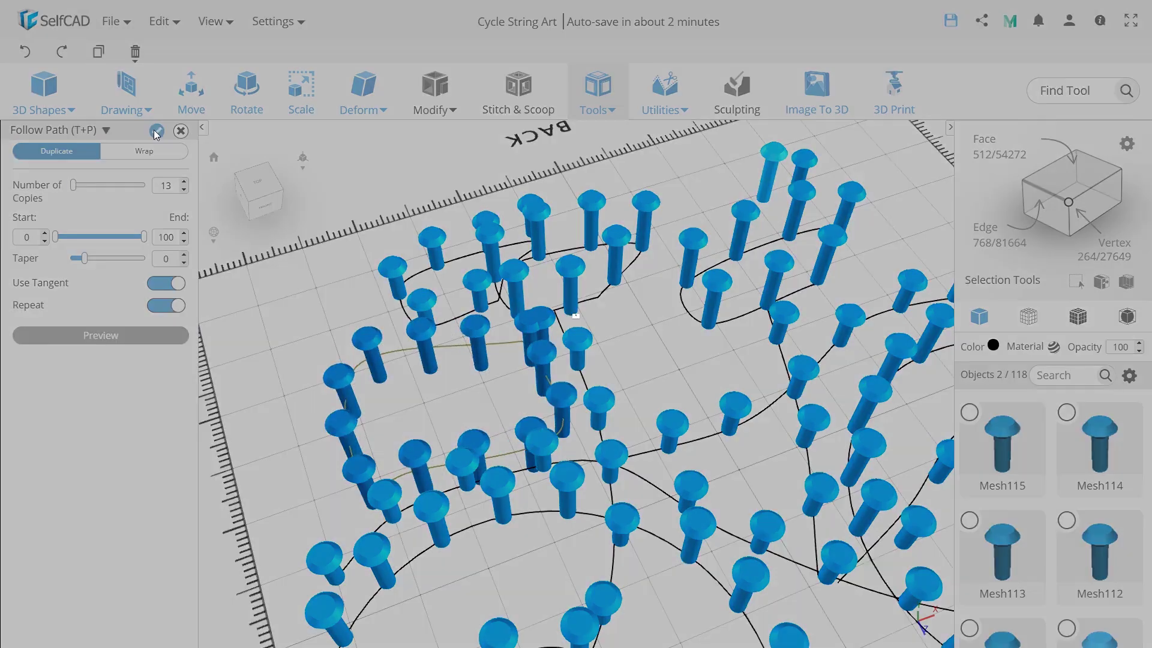
# Delete the overlapping tall nail at the corner where the rounded rectangular curve's ends meet.
pyautogui.moveTo(648, 351); pyautogui.dragTo(654, 401)
pyautogui.click(632, 315)
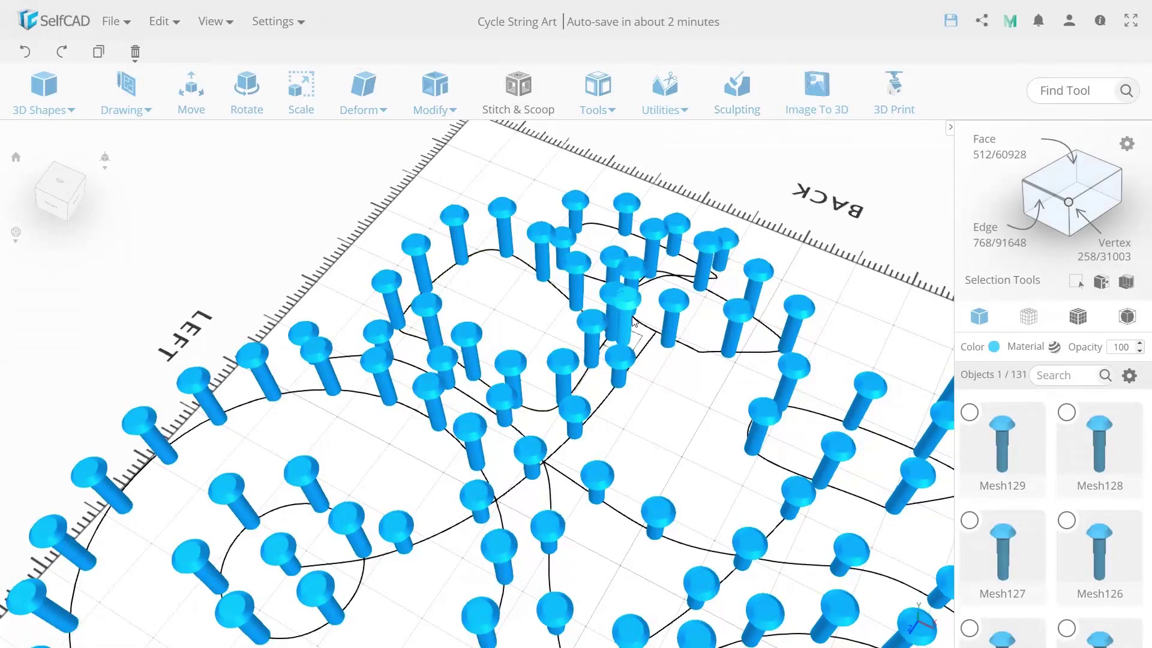
pyautogui.press('Delete')
pyautogui.press('Return')
# Reposition the crowded tall nails on the rounded rectangular loop to even out their spacing along the curve.
pyautogui.moveTo(553, 435); pyautogui.dragTo(627, 447)
pyautogui.scroll(3, 535, 385)
pyautogui.click(545, 393)
pyautogui.click(466, 389)
pyautogui.click(387, 376)
pyautogui.press('m')
pyautogui.moveTo(479, 410); pyautogui.dragTo(479, 397)
pyautogui.moveTo(591, 408); pyautogui.dragTo(611, 381)
# Move the short nail on the adjoining loop clear of the tall nail on the rounded rectangular loop.
pyautogui.click(560, 375)
pyautogui.press('m')
pyautogui.click(612, 359)
pyautogui.moveTo(591, 270); pyautogui.dragTo(593, 301)
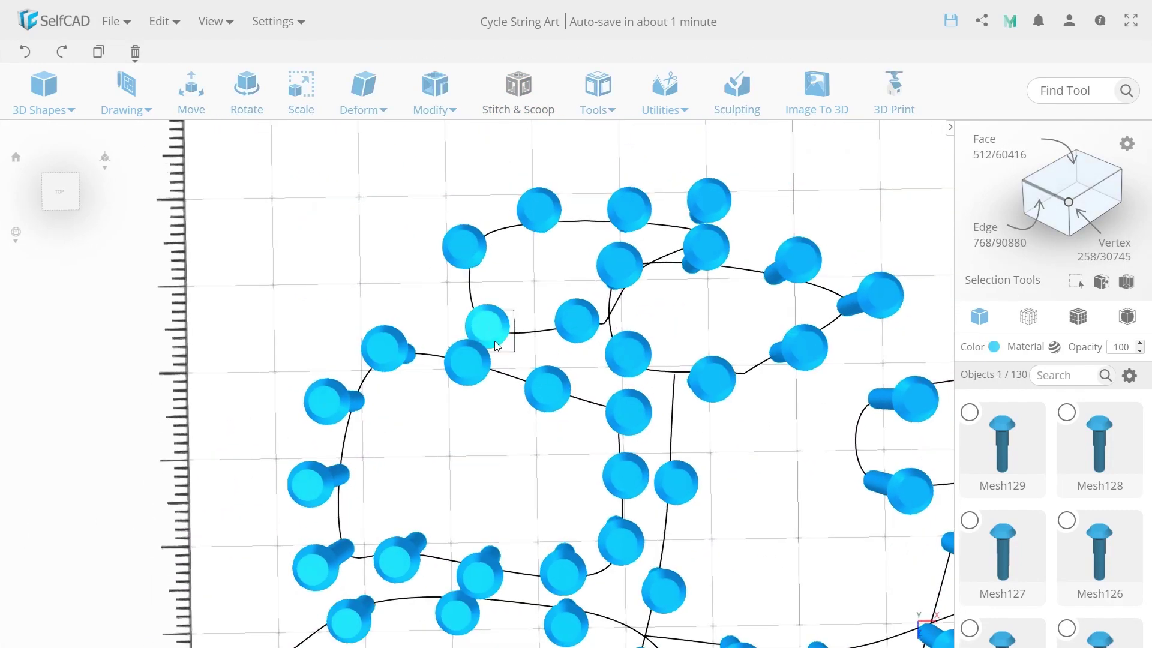
pyautogui.click(748, 443)
pyautogui.scroll(-3, 748, 443)
pyautogui.moveTo(540, 420); pyautogui.dragTo(563, 339)
pyautogui.scroll(-2, 570, 339)
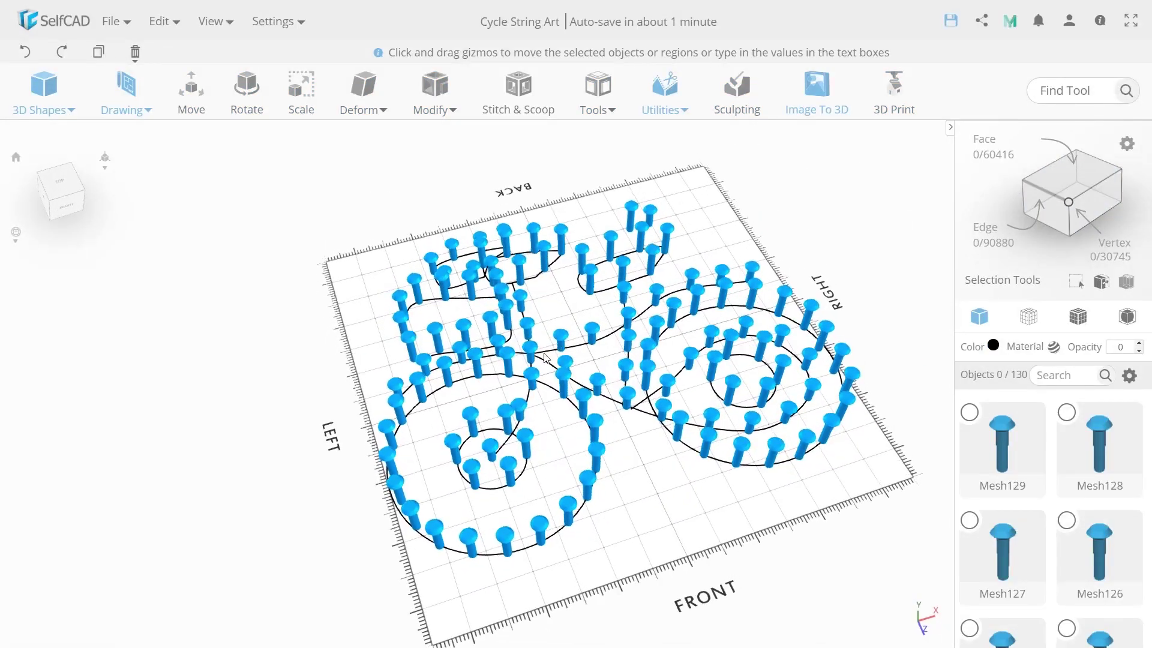
# Make one copy of the short nail at the left wheel's hub centre with Copy Offsets.
pyautogui.click(492, 447)
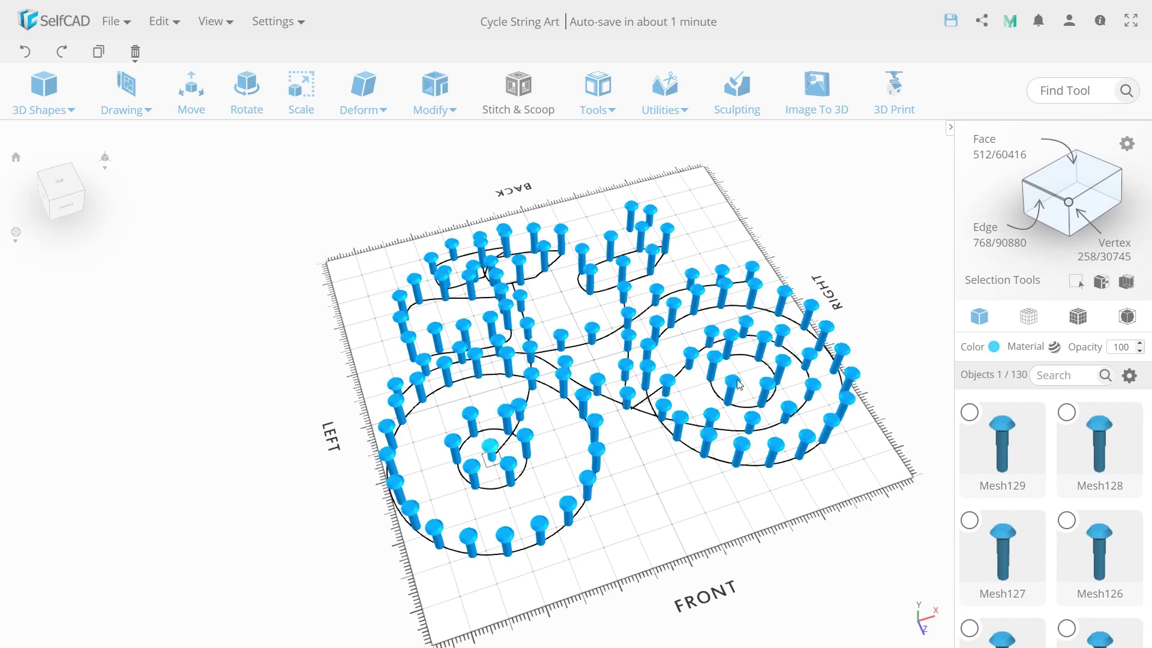
pyautogui.click(598, 96)
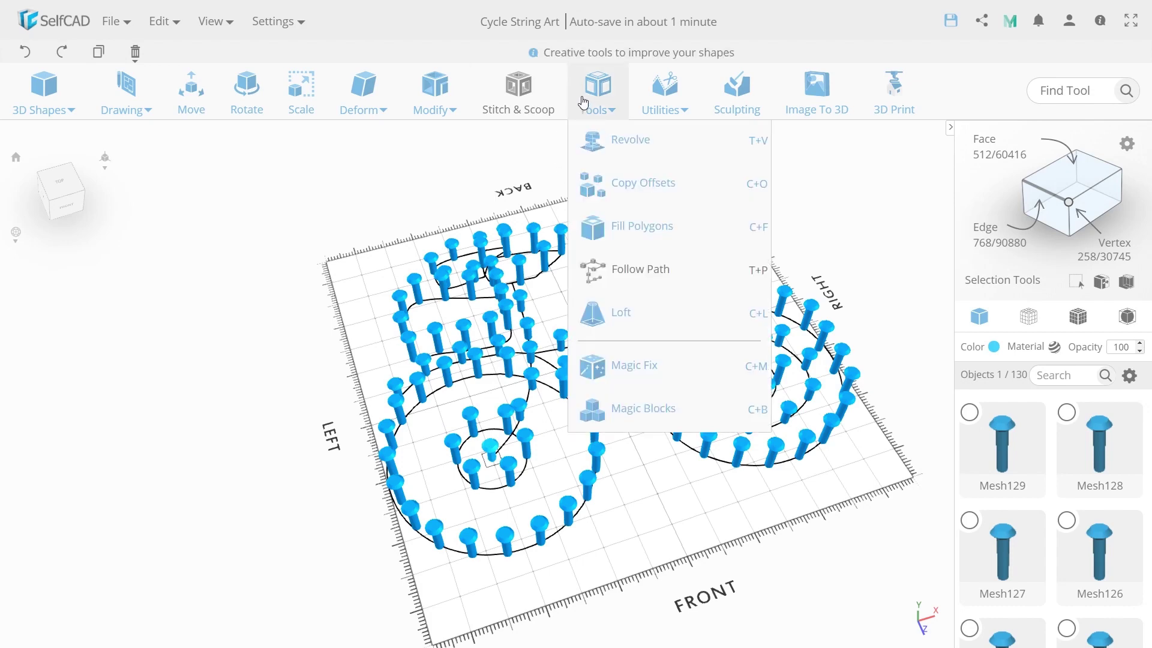
pyautogui.click(604, 187)
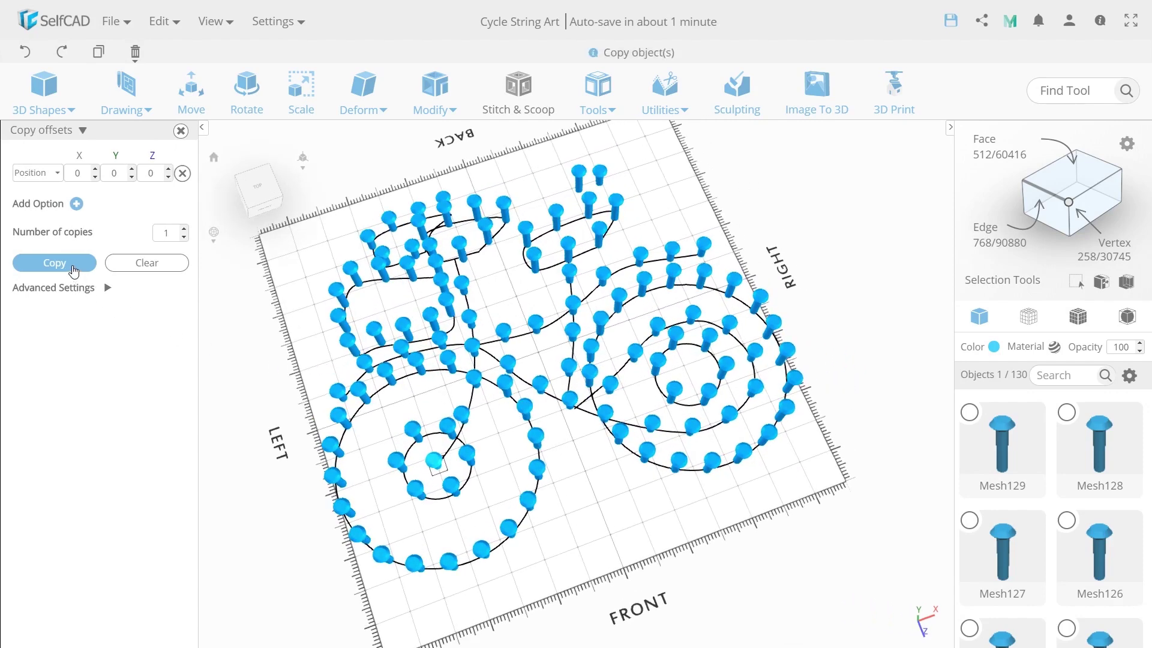
pyautogui.click(72, 267)
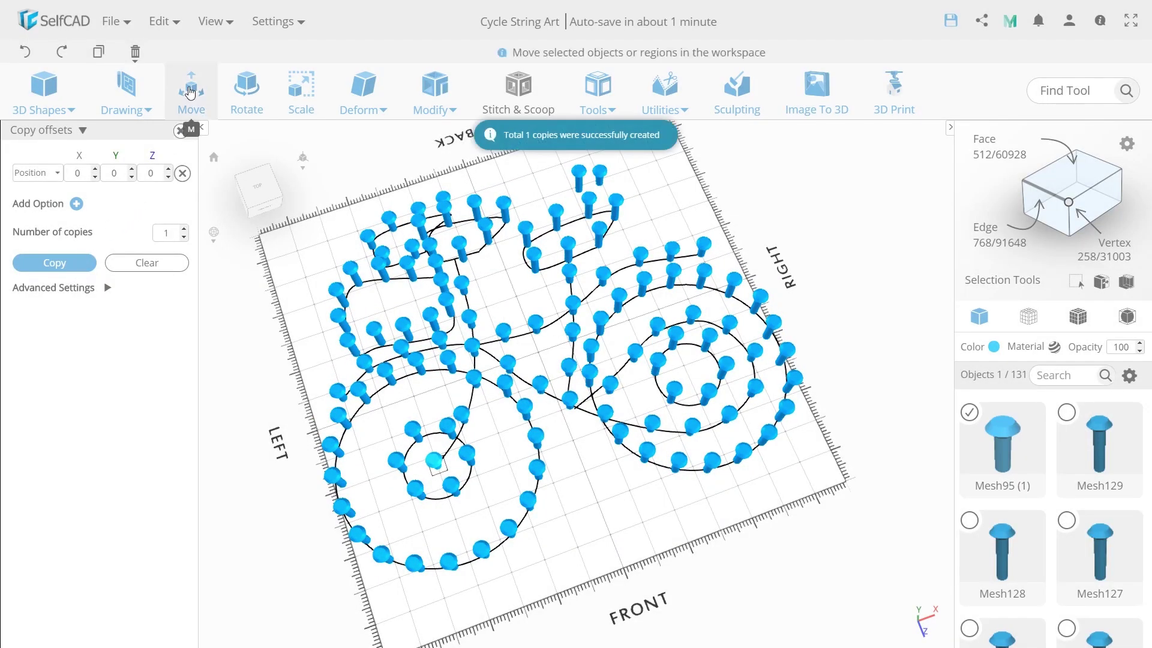
# Move the copied short nail to X 200 so it sits at the right wheel's hub centre.
pyautogui.click(190, 92)
pyautogui.click(48, 159)
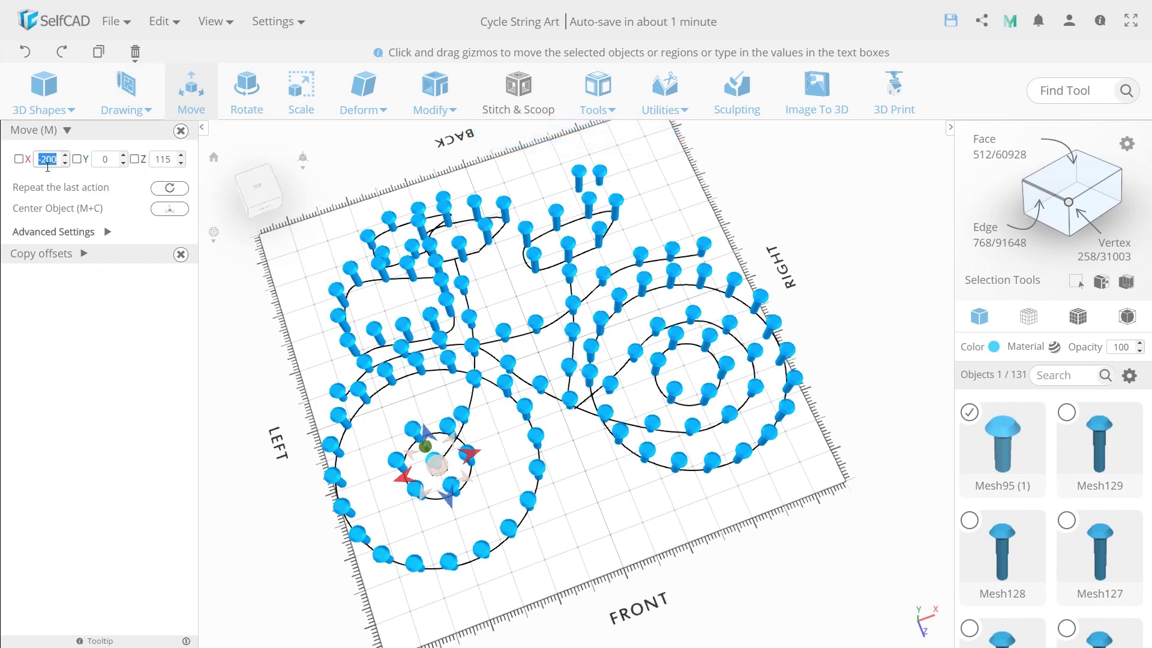
pyautogui.write('200')
pyautogui.press('Return')
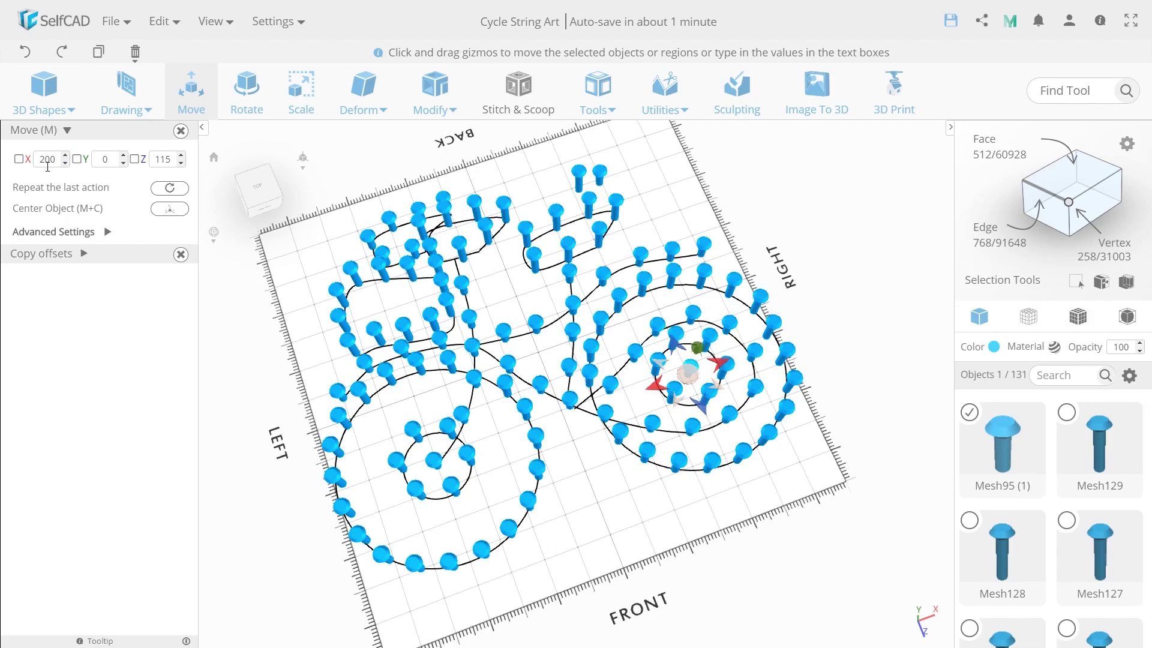
pyautogui.click(636, 500)
pyautogui.moveTo(637, 500)
pyautogui.mouseDown()
pyautogui.moveTo(644, 459)
pyautogui.moveTo(632, 502)
pyautogui.mouseUp()
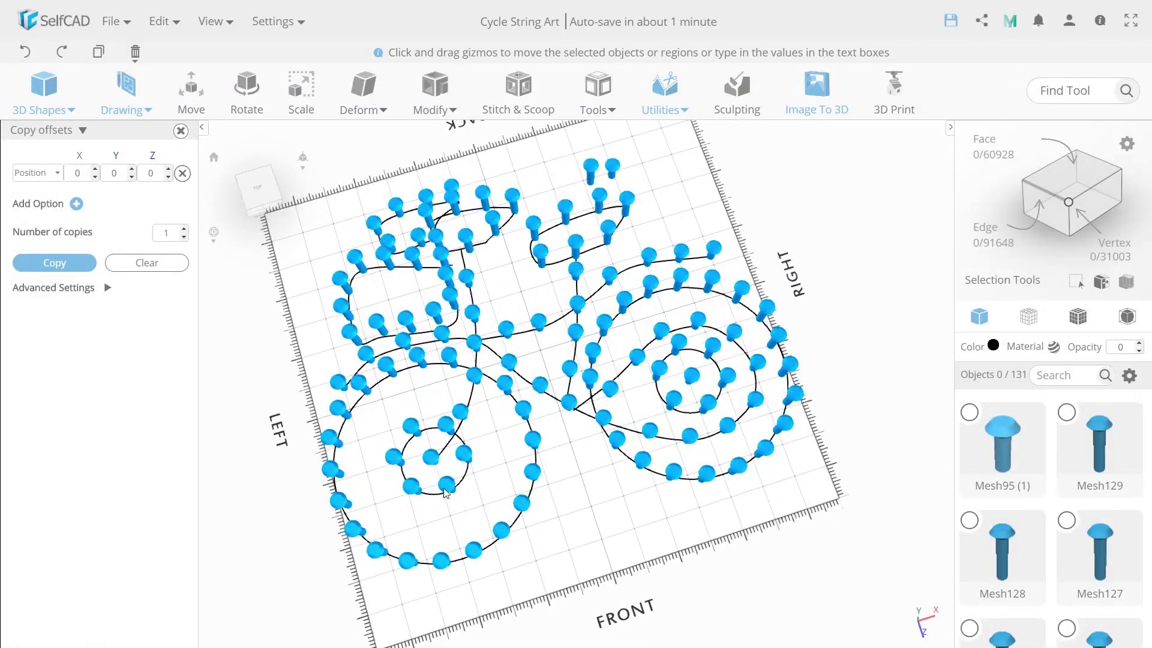
# Delete the two original source nails standing outside the bicycle curves near the back edge.
pyautogui.moveTo(444, 492); pyautogui.dragTo(480, 435)
pyautogui.click(578, 270)
pyautogui.keyDown('shift'); pyautogui.click(603, 274); pyautogui.keyUp('shift')
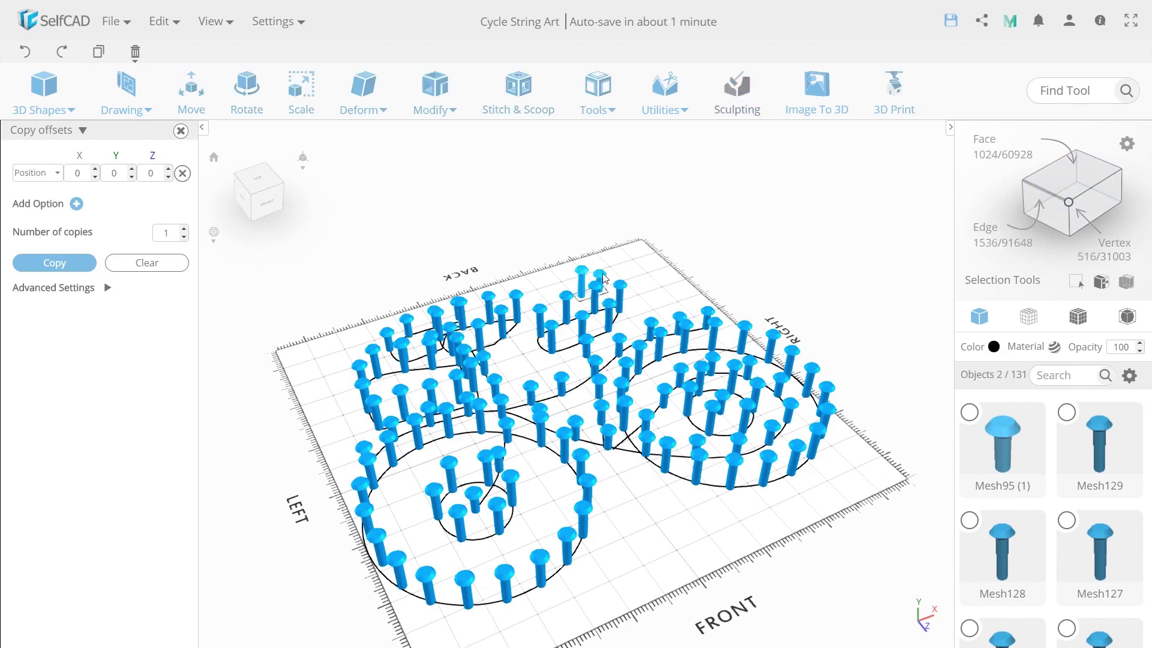
pyautogui.press('Delete')
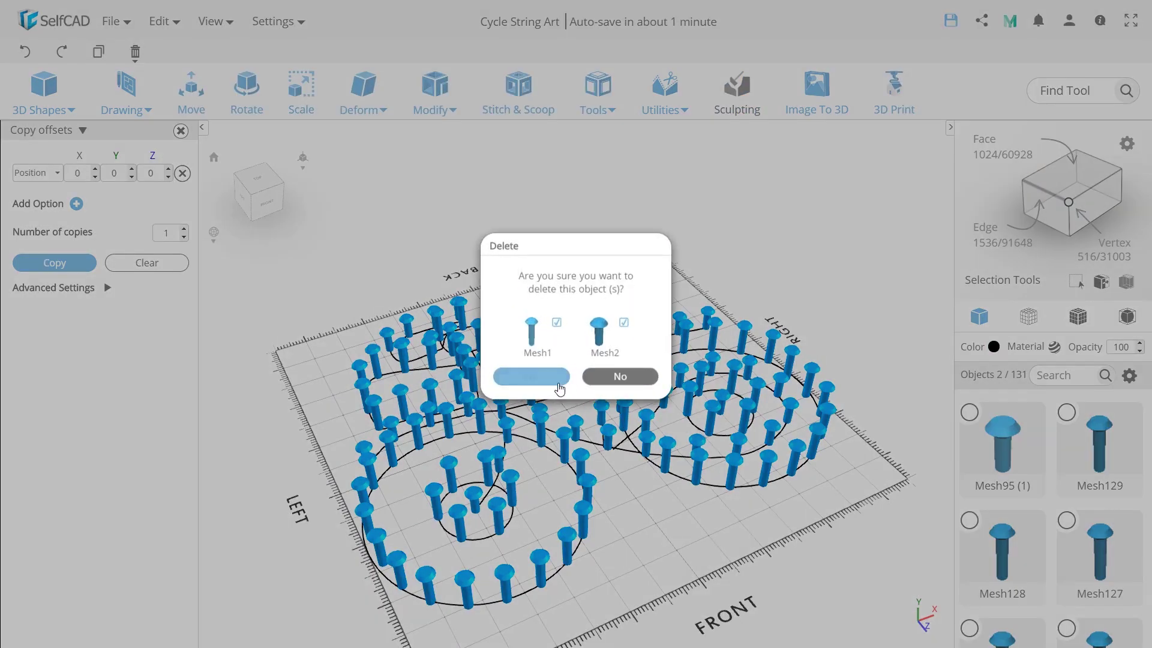
pyautogui.click(531, 377)
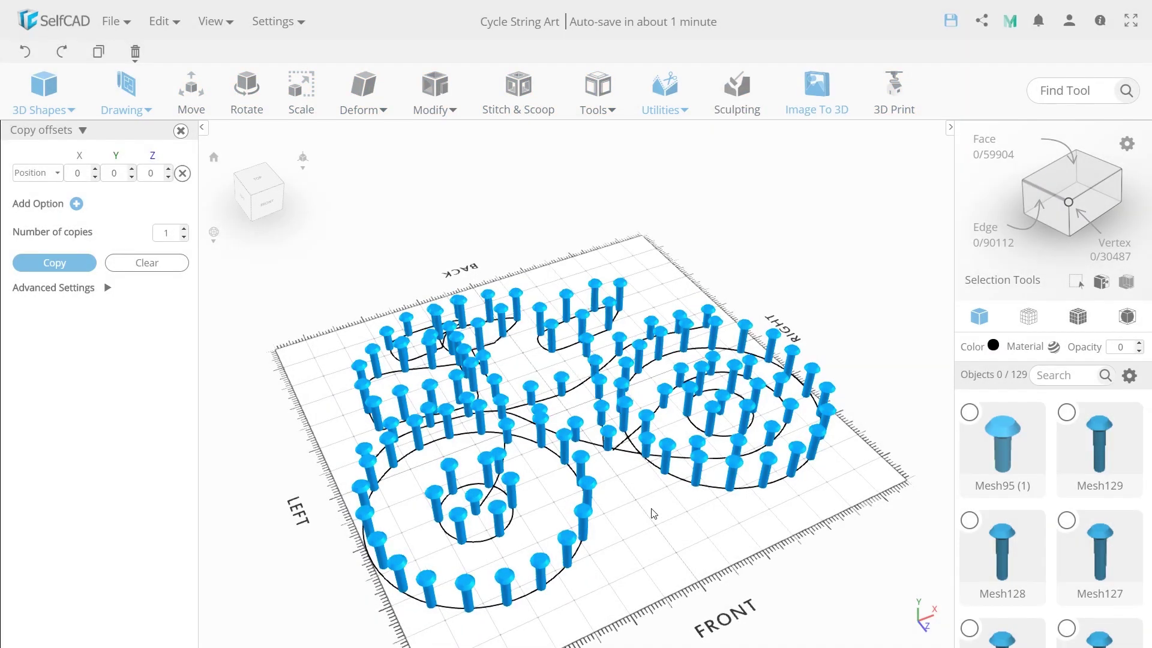
# Select all the sketched bicycle guide curves and delete them, keeping only the nails.
pyautogui.moveTo(651, 512)
pyautogui.mouseDown()
pyautogui.moveTo(650, 466)
pyautogui.moveTo(651, 531)
pyautogui.moveTo(648, 490)
pyautogui.mouseUp()
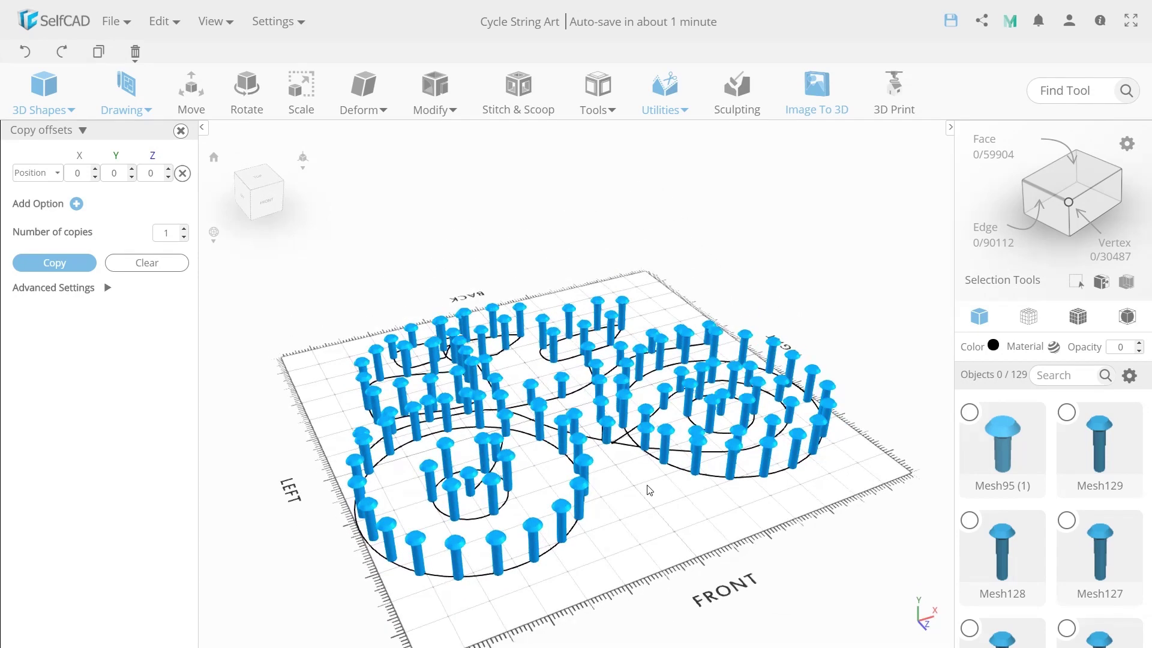
pyautogui.click(544, 553)
pyautogui.click(484, 516)
pyautogui.moveTo(570, 480); pyautogui.dragTo(571, 504)
pyautogui.click(591, 448)
pyautogui.click(625, 440)
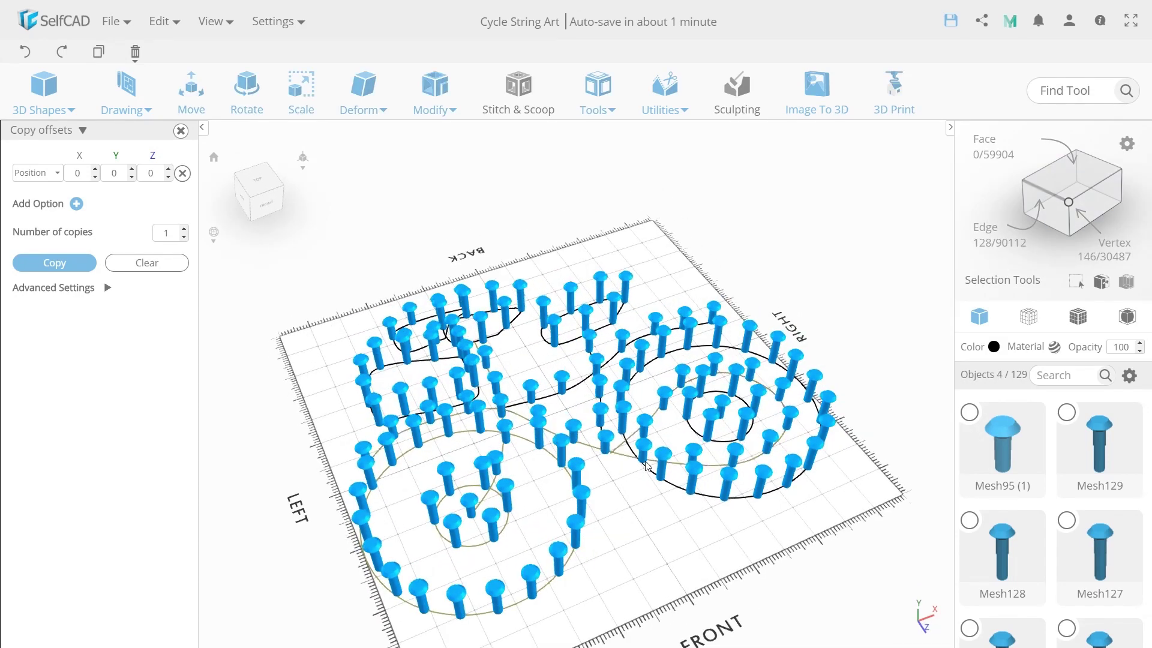
pyautogui.click(644, 461)
pyautogui.click(689, 430)
pyautogui.click(580, 382)
pyautogui.click(560, 343)
pyautogui.click(454, 407)
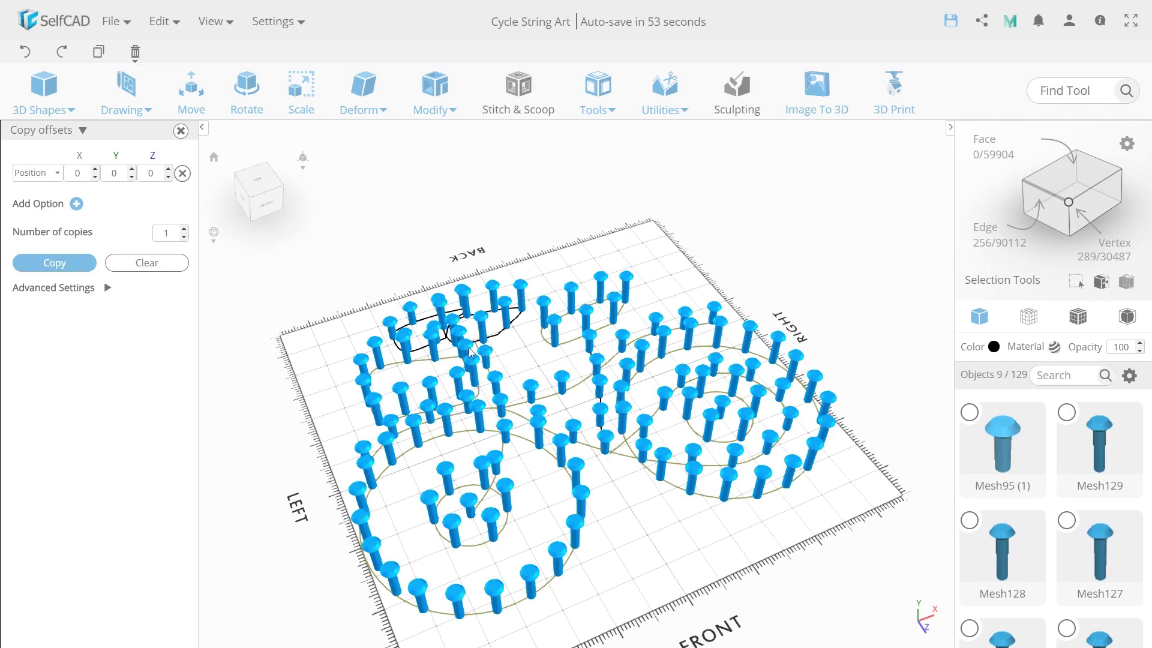
pyautogui.click(474, 342)
pyautogui.moveTo(474, 342); pyautogui.dragTo(476, 362)
pyautogui.click(489, 374)
pyautogui.click(498, 327)
pyautogui.click(414, 345)
pyautogui.click(594, 354)
pyautogui.press('Delete')
pyautogui.click(532, 447)
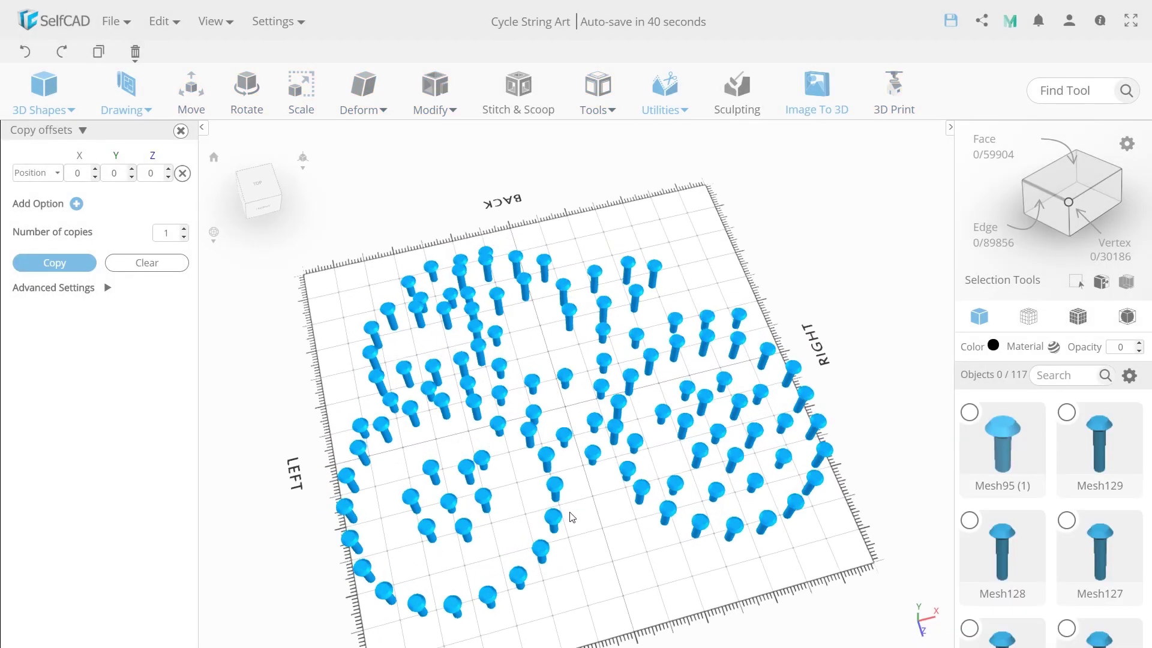
# Select all the nails and merge them into one object.
pyautogui.hotkey('ctrl', 'a')
pyautogui.moveTo(570, 516); pyautogui.dragTo(597, 435)
pyautogui.click(664, 96)
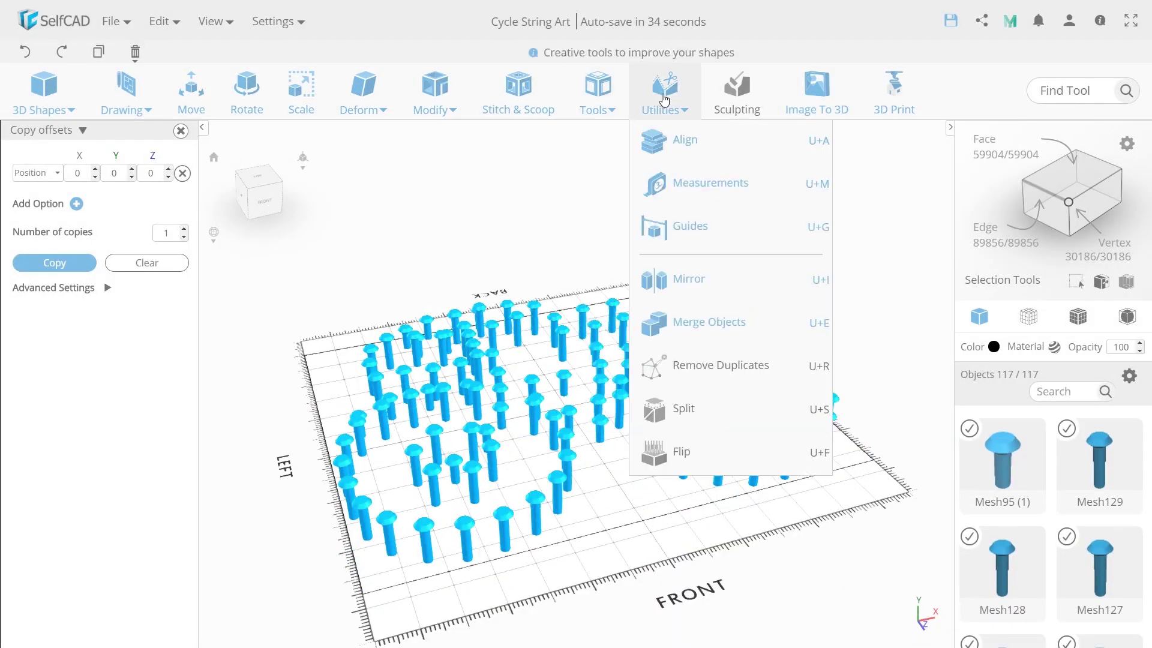
pyautogui.click(690, 325)
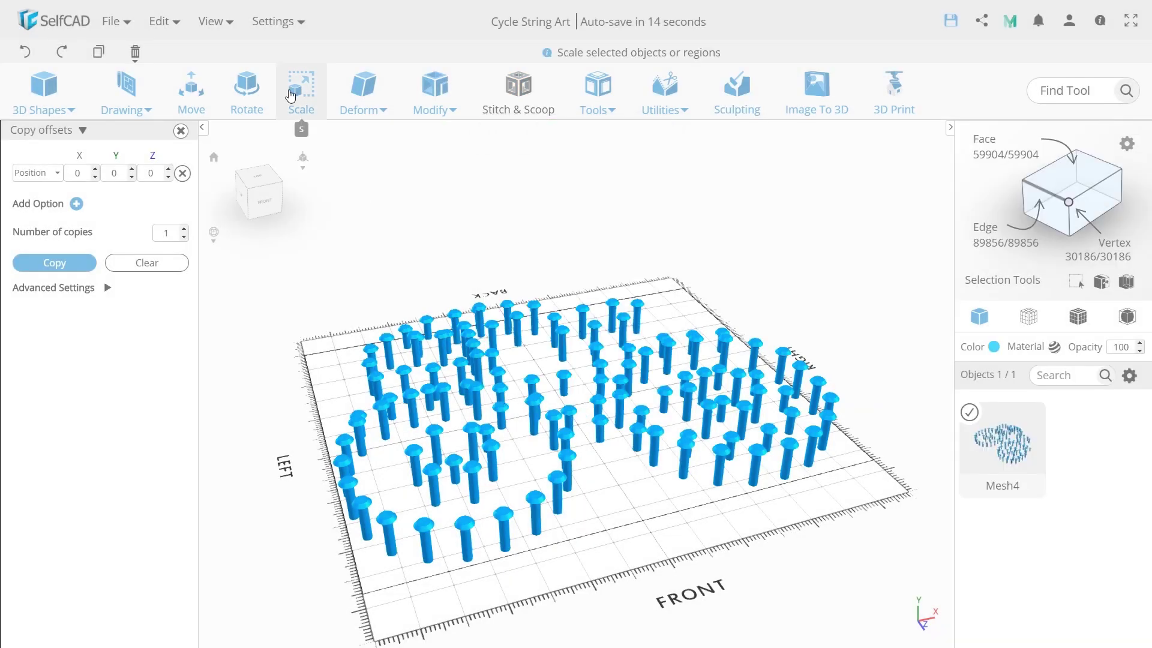
# Scale the merged nail object down slightly so it fits well inside the grid.
pyautogui.click(301, 90)
pyautogui.moveTo(562, 384); pyautogui.dragTo(559, 317)
pyautogui.moveTo(856, 415); pyautogui.dragTo(834, 463)
pyautogui.click(883, 481)
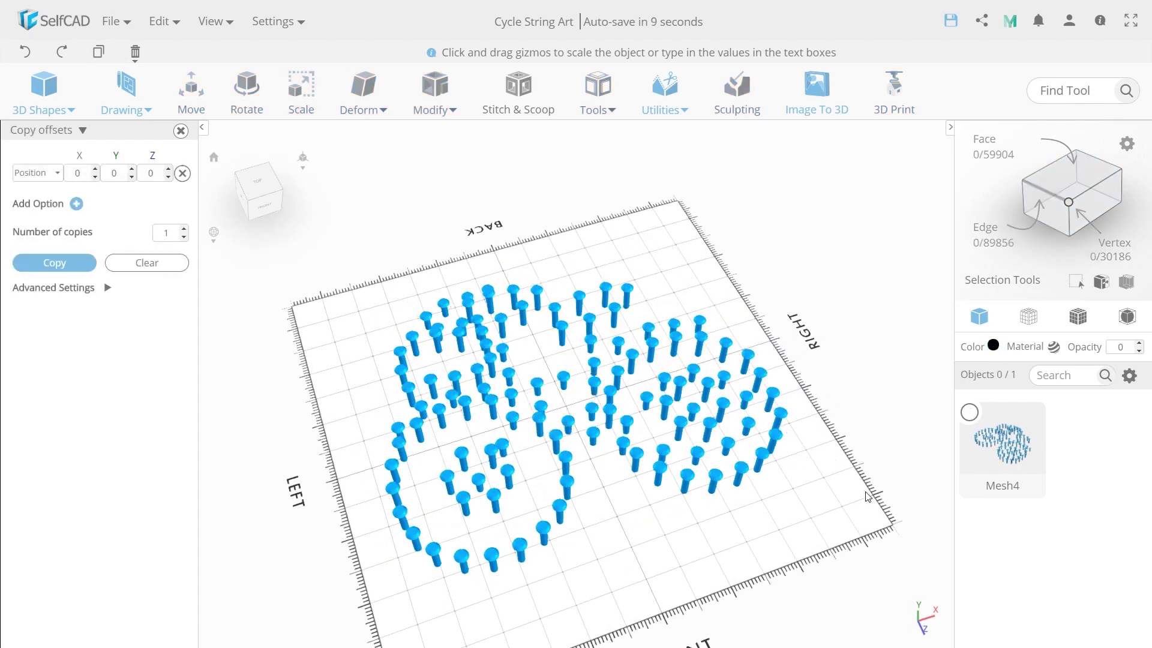
# Start a Free Hand drawing in an orthographic top view and show the merged nails on the drawing plane.
pyautogui.moveTo(667, 420); pyautogui.dragTo(648, 449)
pyautogui.click(259, 182)
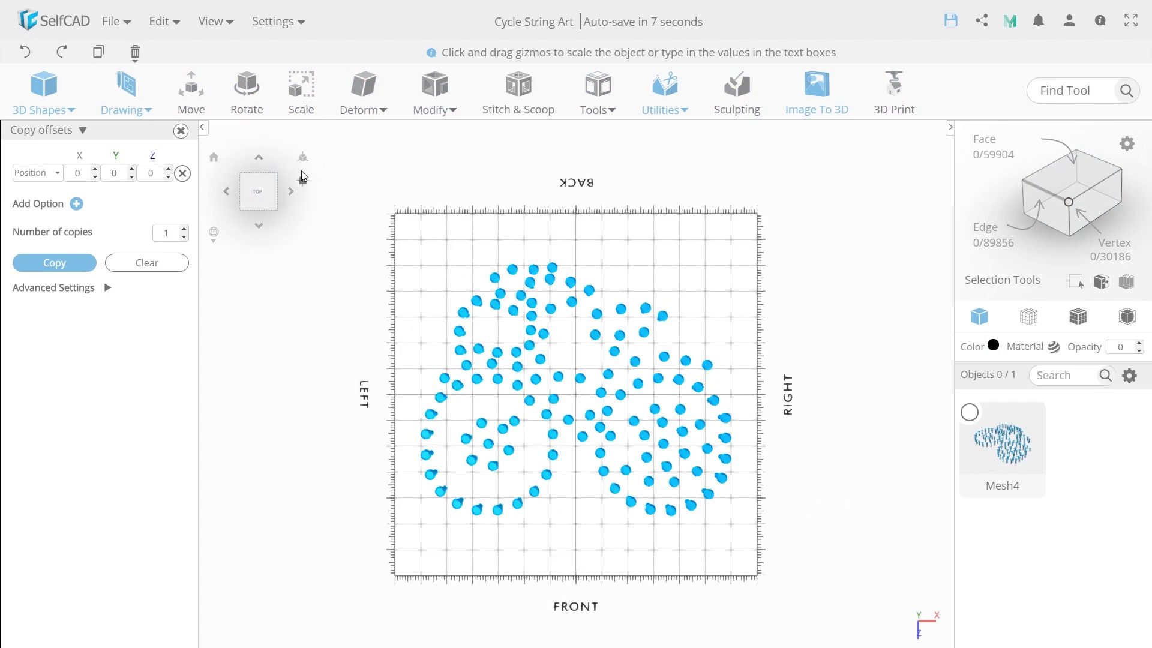
pyautogui.click(304, 181)
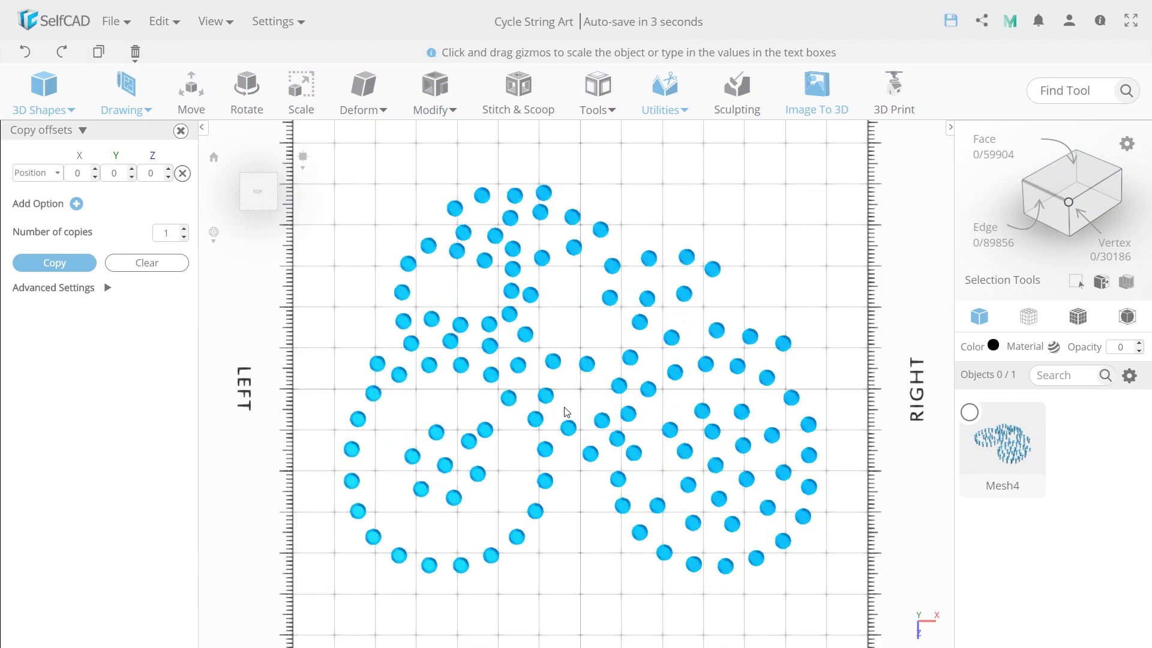
pyautogui.click(126, 96)
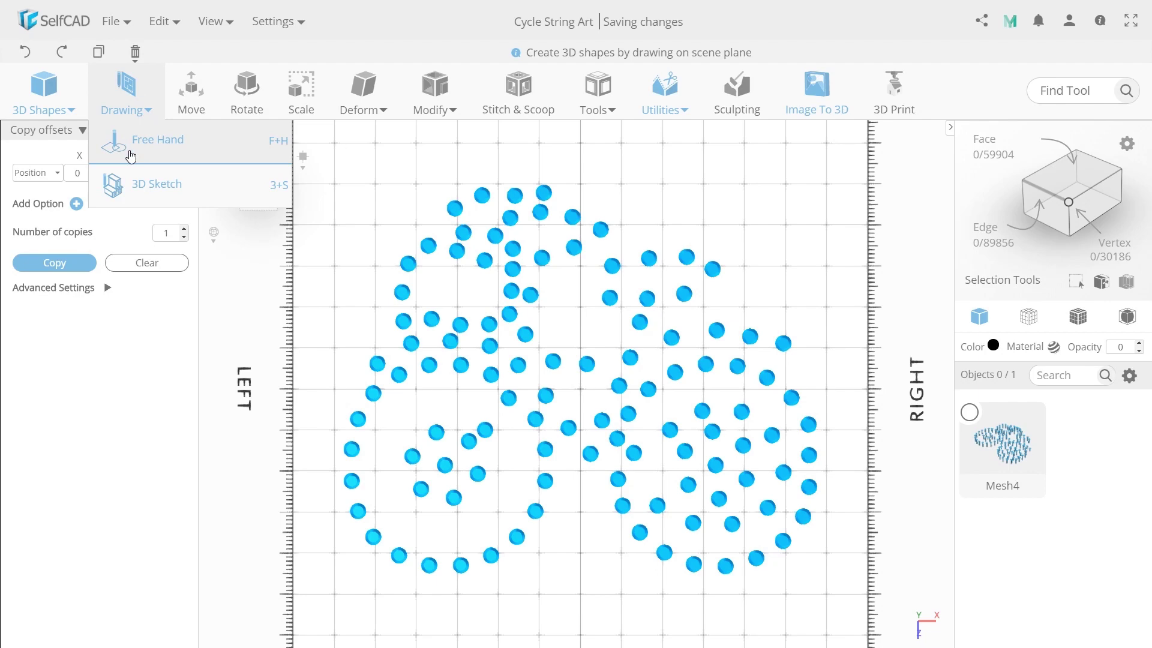
pyautogui.click(131, 156)
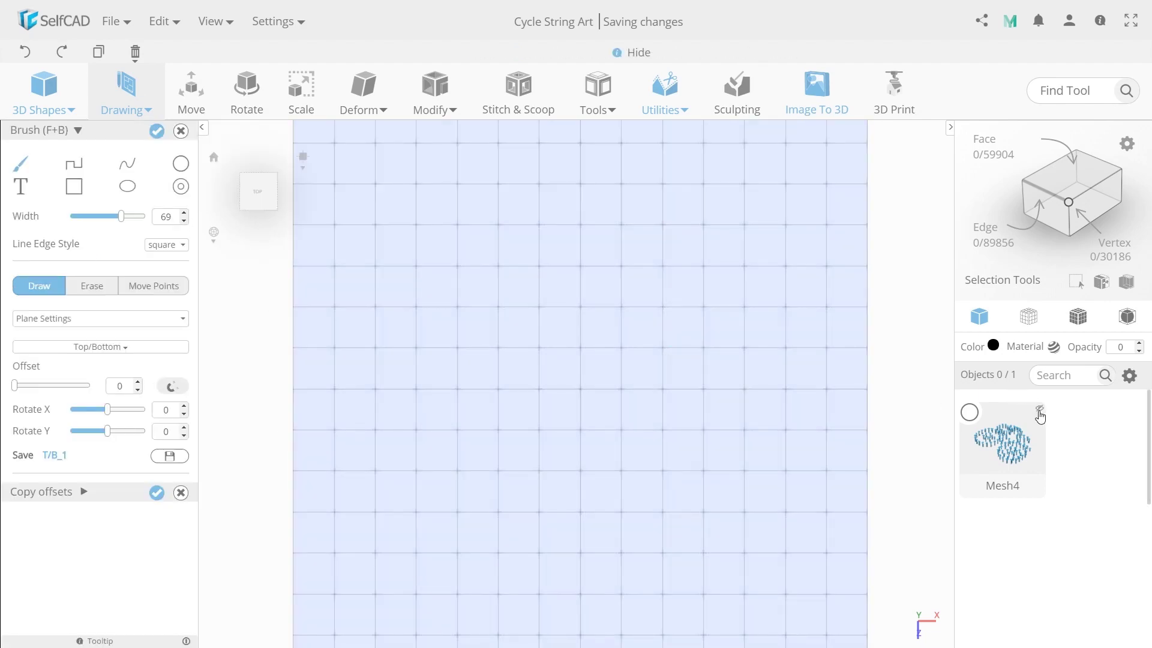
pyautogui.click(1040, 410)
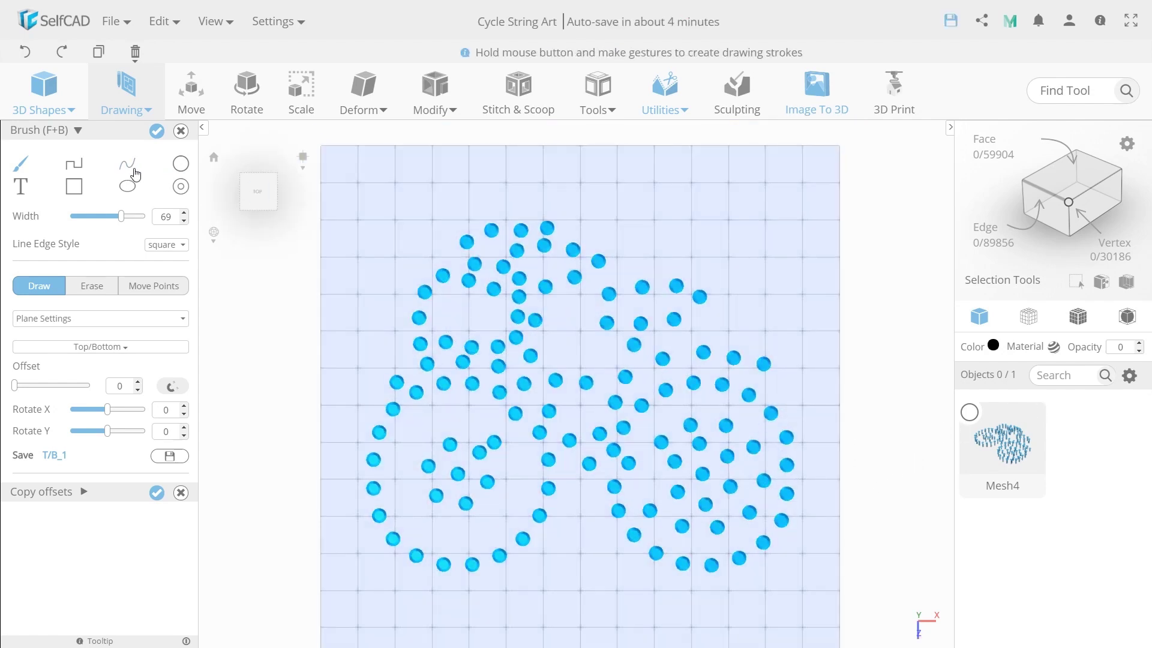
# Choose the Spline drawing tool and set its height to 5.
pyautogui.click(128, 163)
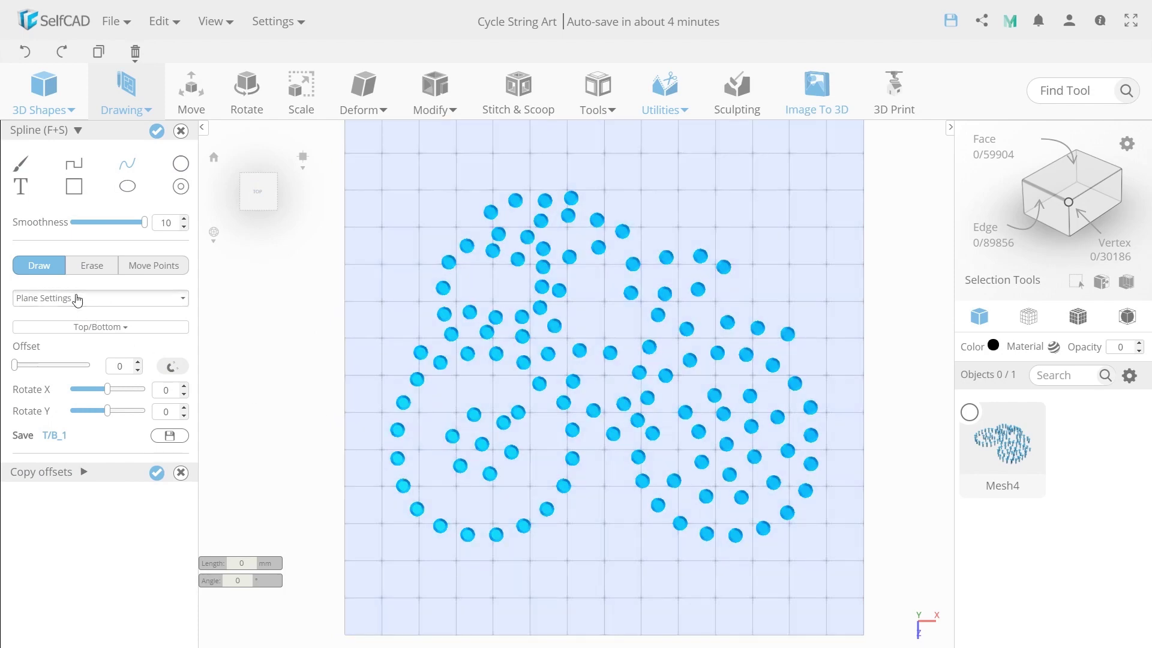
pyautogui.click(49, 298)
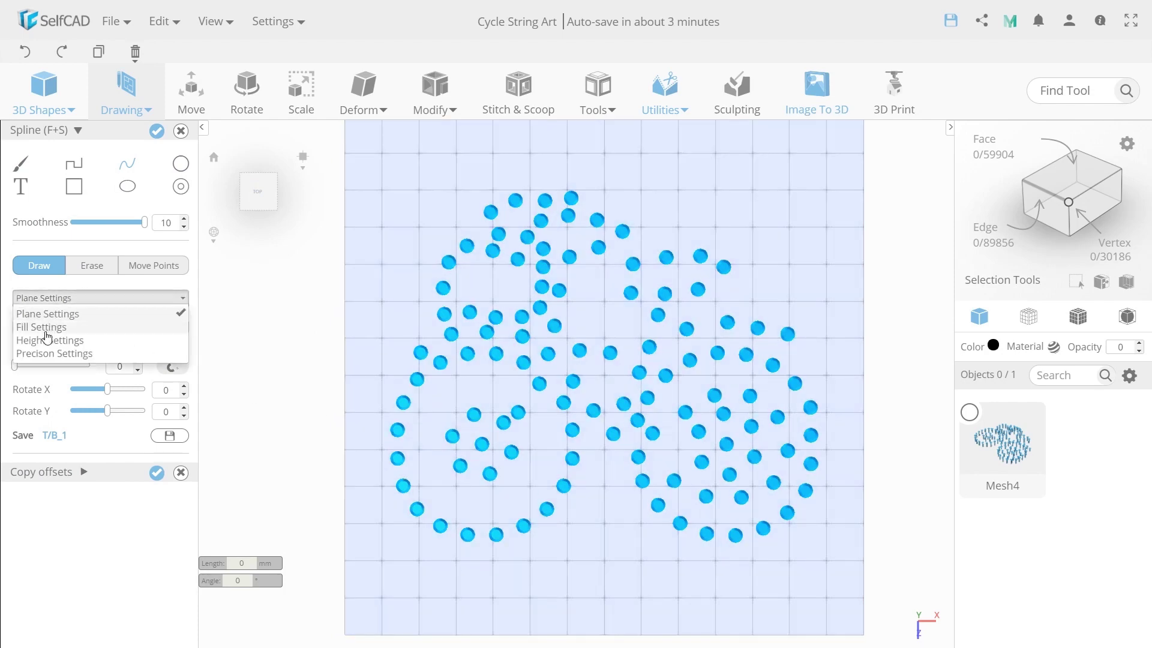
pyautogui.click(48, 339)
pyautogui.click(161, 327)
pyautogui.write('5')
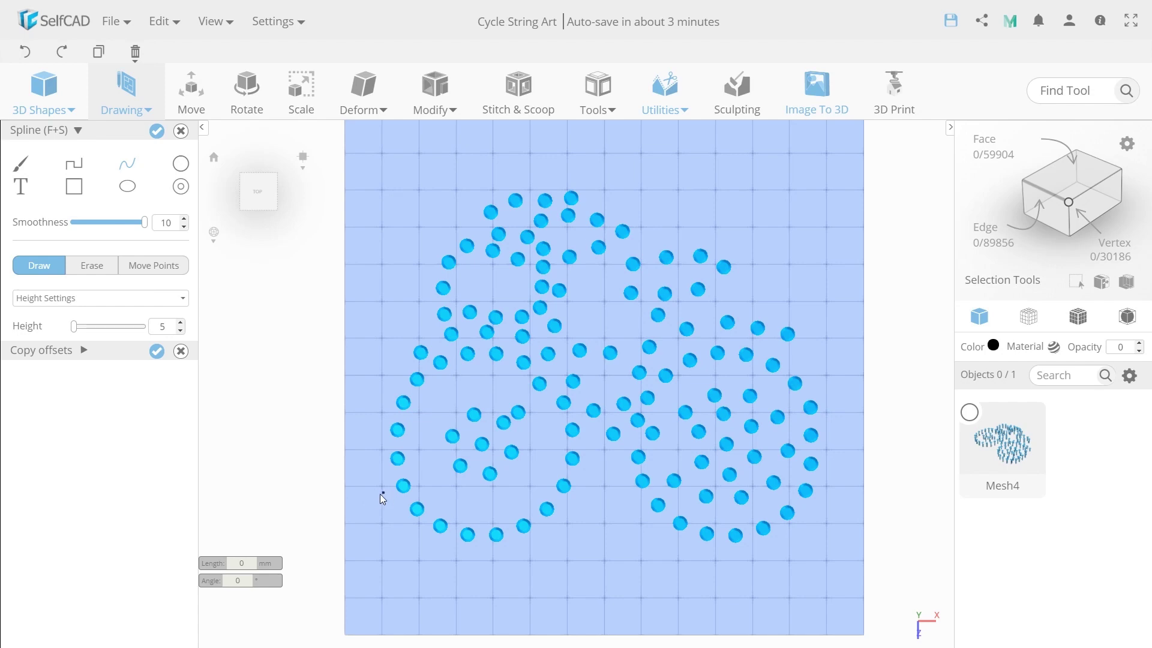
# Draw a closed spline outline loosely around all the nails to create the base plate.
pyautogui.click(377, 495)
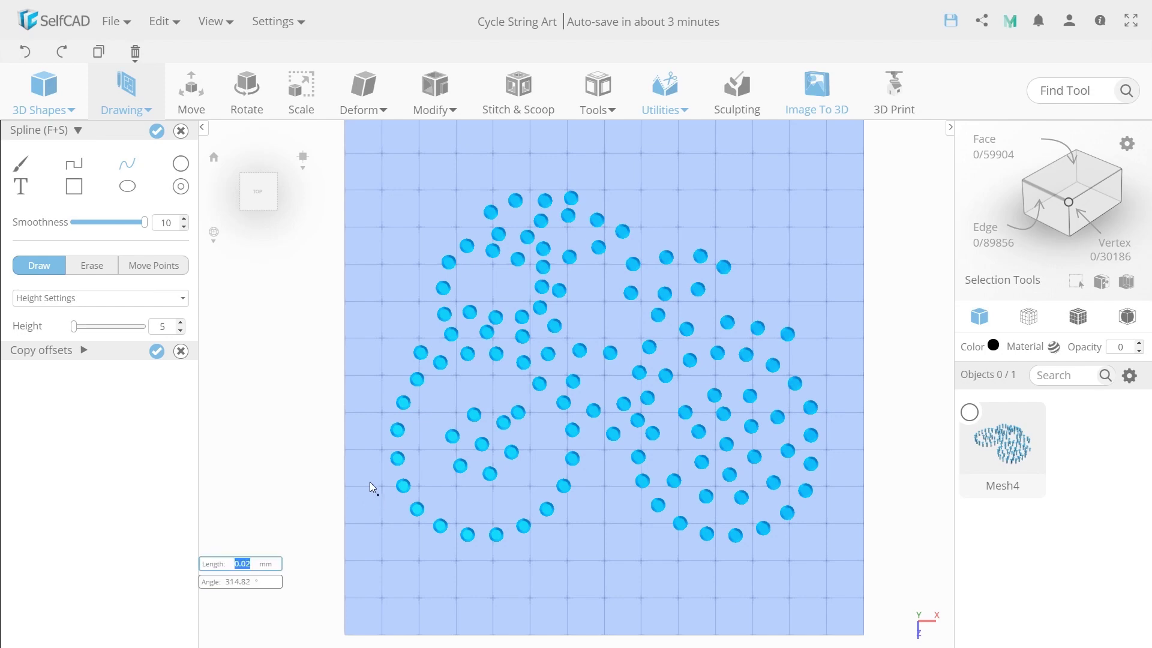
pyautogui.click(366, 453)
pyautogui.click(376, 381)
pyautogui.click(393, 362)
pyautogui.click(393, 340)
pyautogui.click(413, 325)
pyautogui.click(413, 286)
pyautogui.click(427, 234)
pyautogui.click(461, 219)
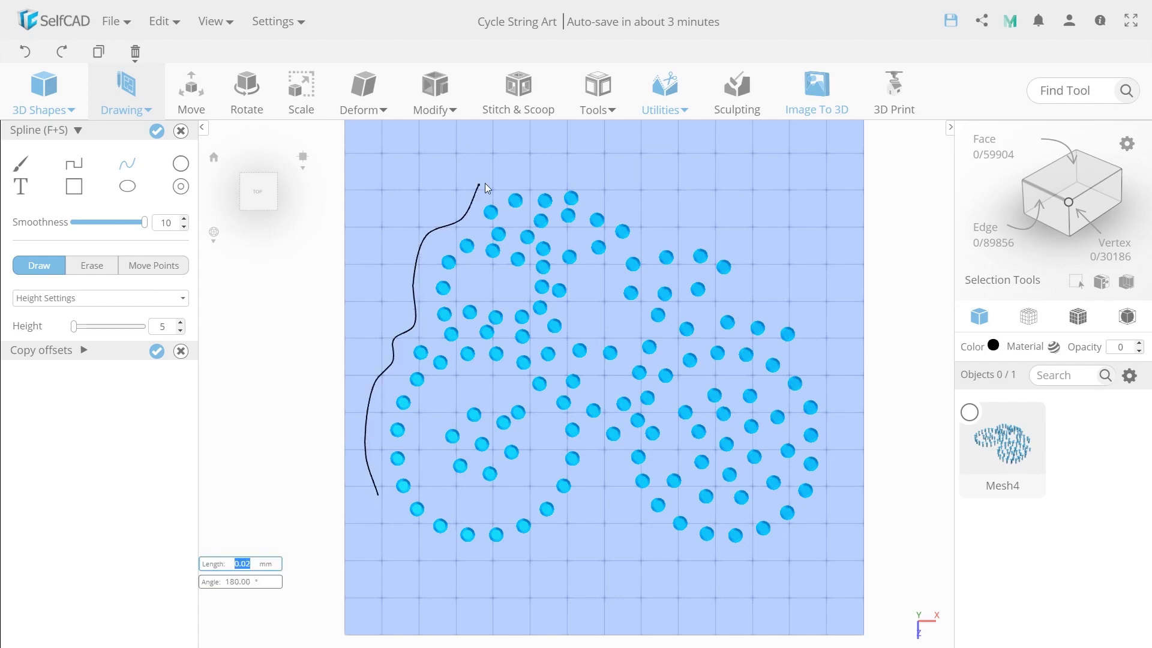
pyautogui.click(477, 185)
pyautogui.click(542, 169)
pyautogui.click(613, 187)
pyautogui.click(678, 224)
pyautogui.click(745, 241)
pyautogui.click(831, 393)
pyautogui.click(839, 434)
pyautogui.click(832, 509)
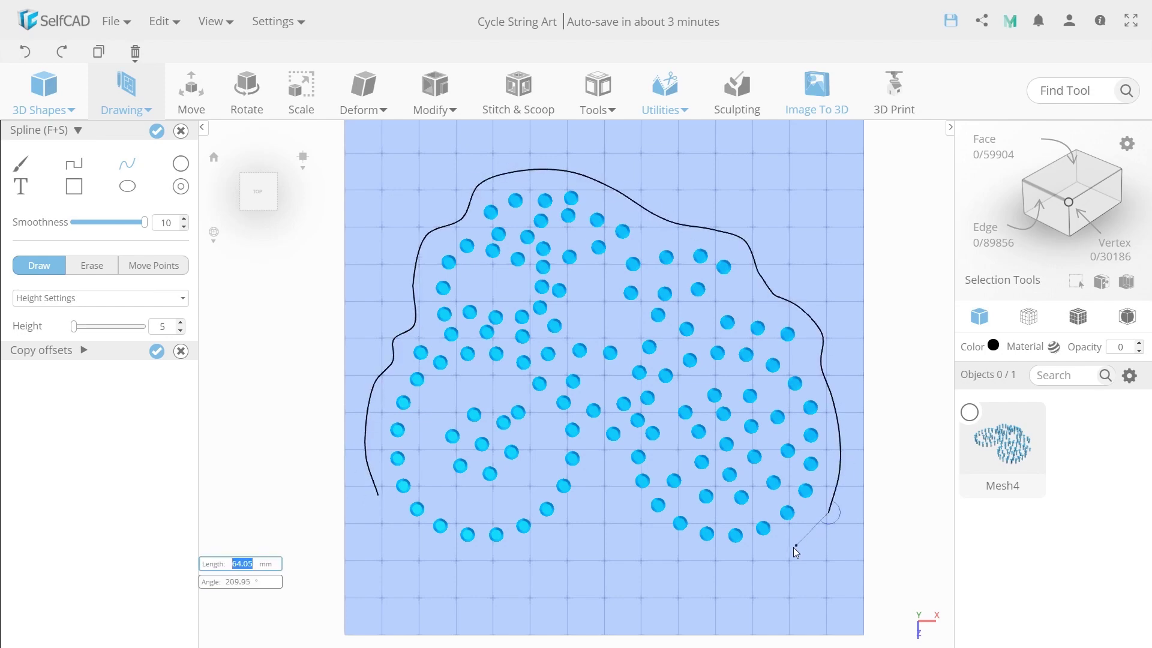
pyautogui.click(734, 569)
pyautogui.click(668, 570)
pyautogui.click(442, 573)
pyautogui.click(406, 552)
pyautogui.click(378, 495)
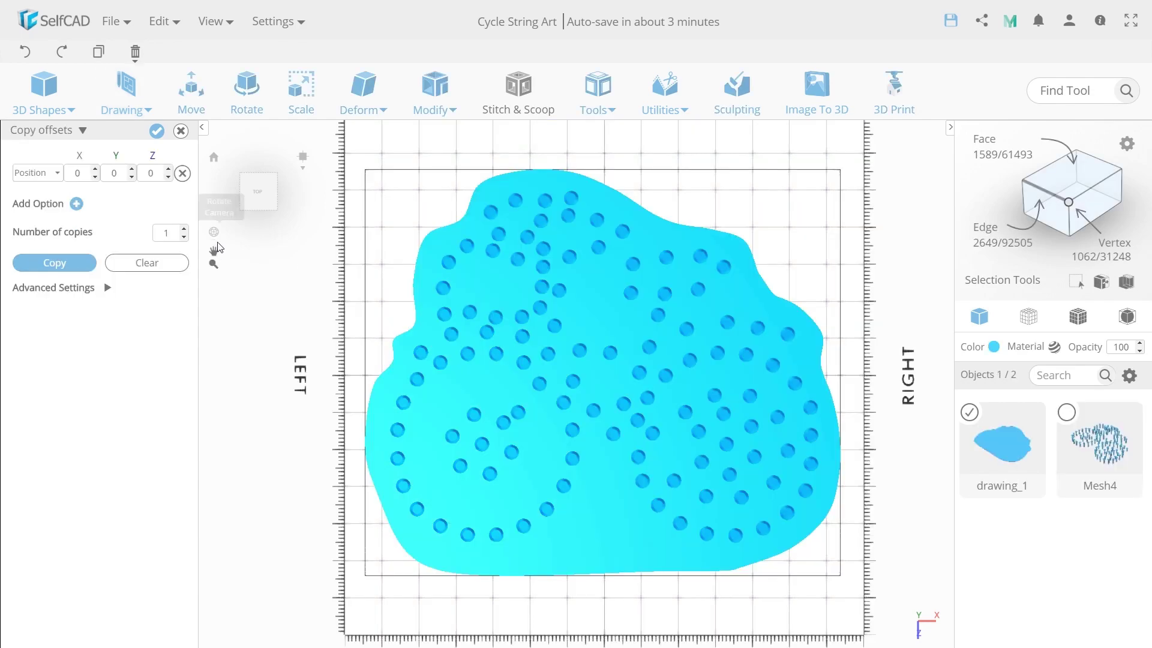
# Move the base plate slightly along the Z axis, to about Z -7.85, so it sits better around the nails.
pyautogui.moveTo(304, 216); pyautogui.dragTo(481, 383)
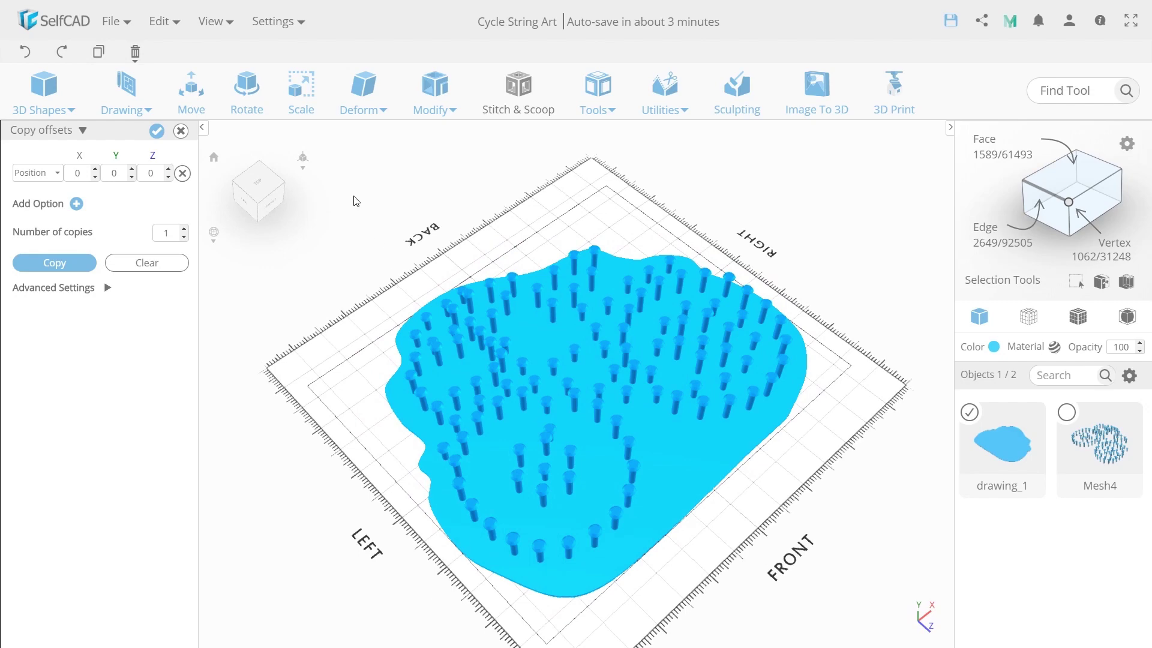
pyautogui.click(192, 90)
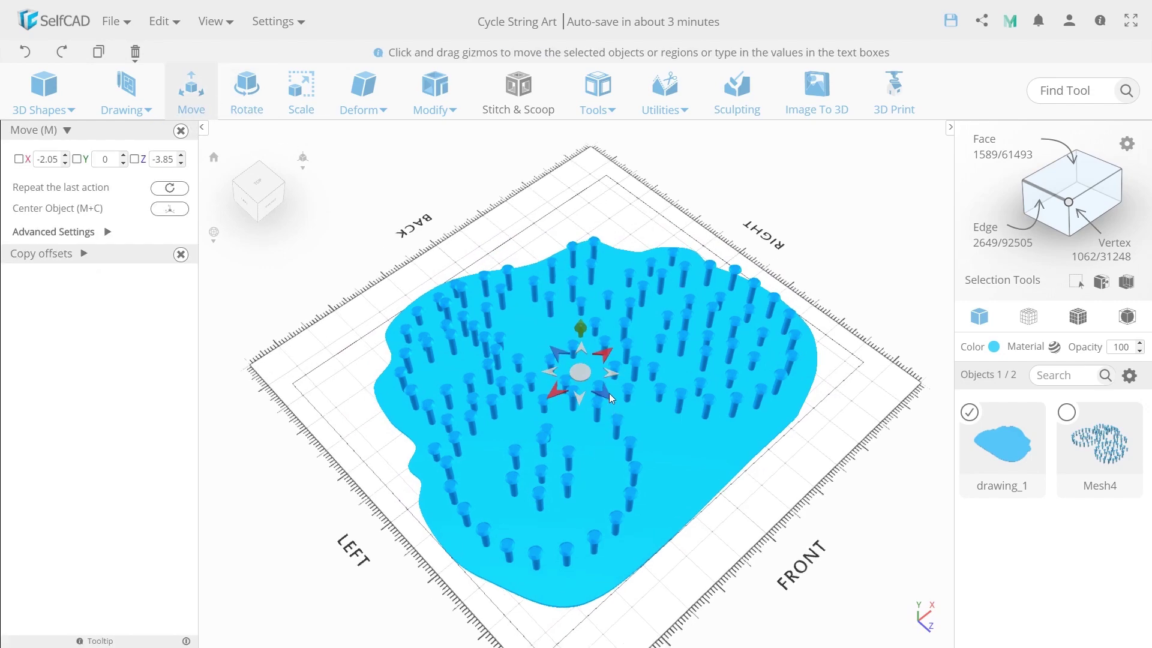
pyautogui.moveTo(609, 393); pyautogui.dragTo(603, 393)
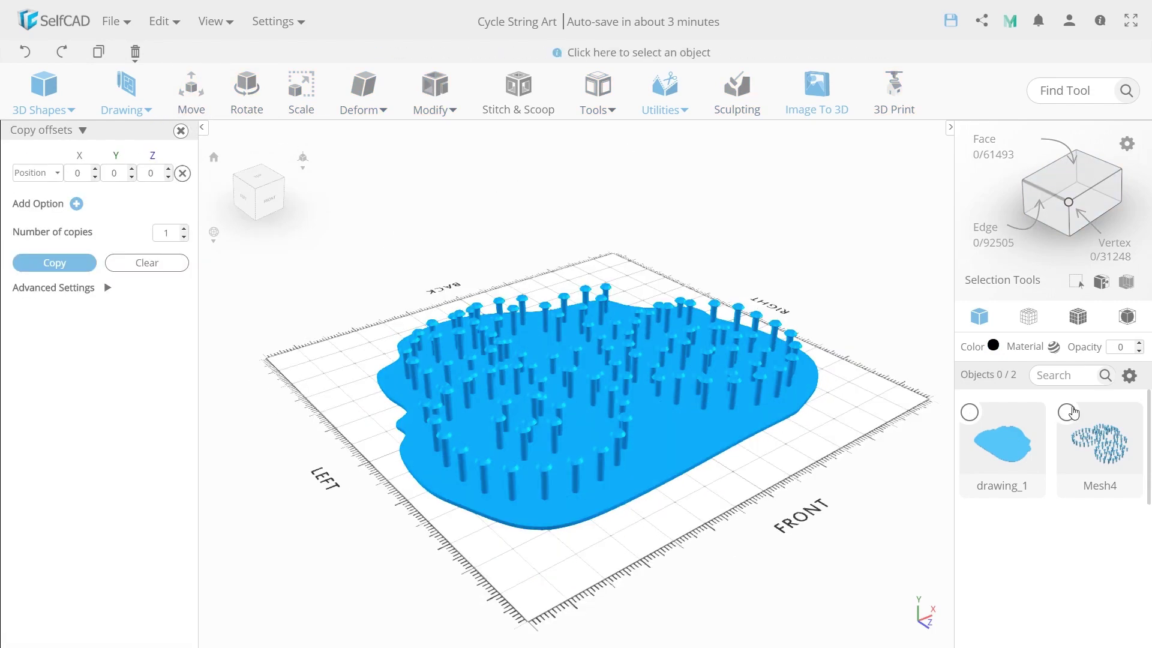
# Set the merged nails' Y position to 5 so they stand on top of the base plate.
pyautogui.click(1066, 412)
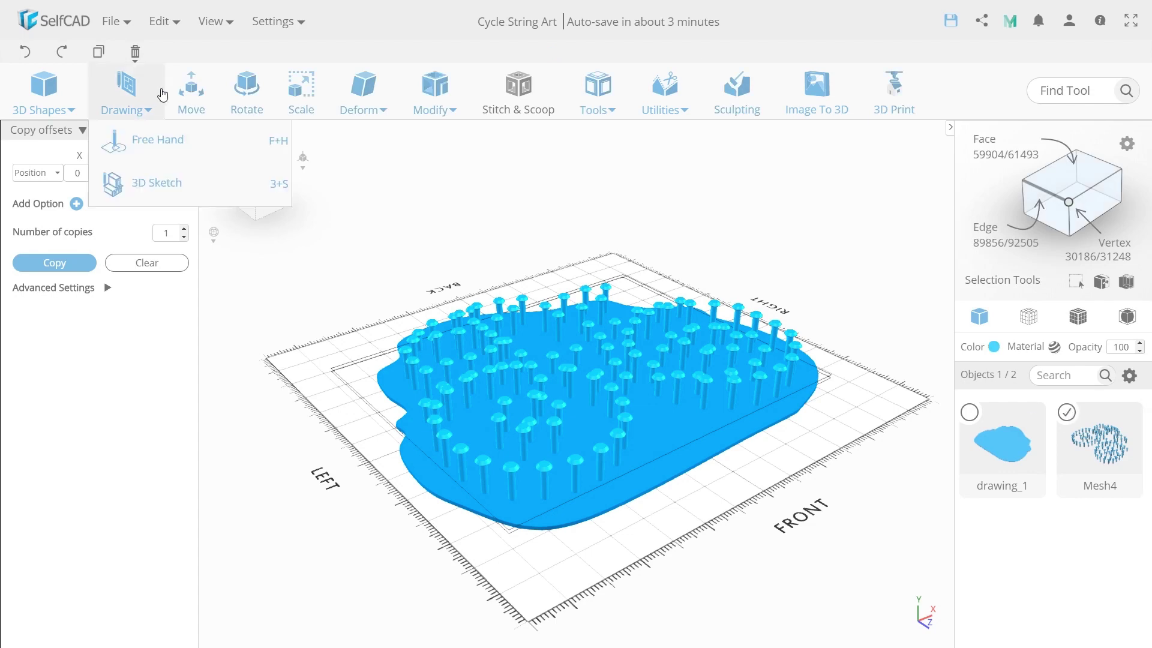
pyautogui.click(192, 90)
pyautogui.click(106, 159)
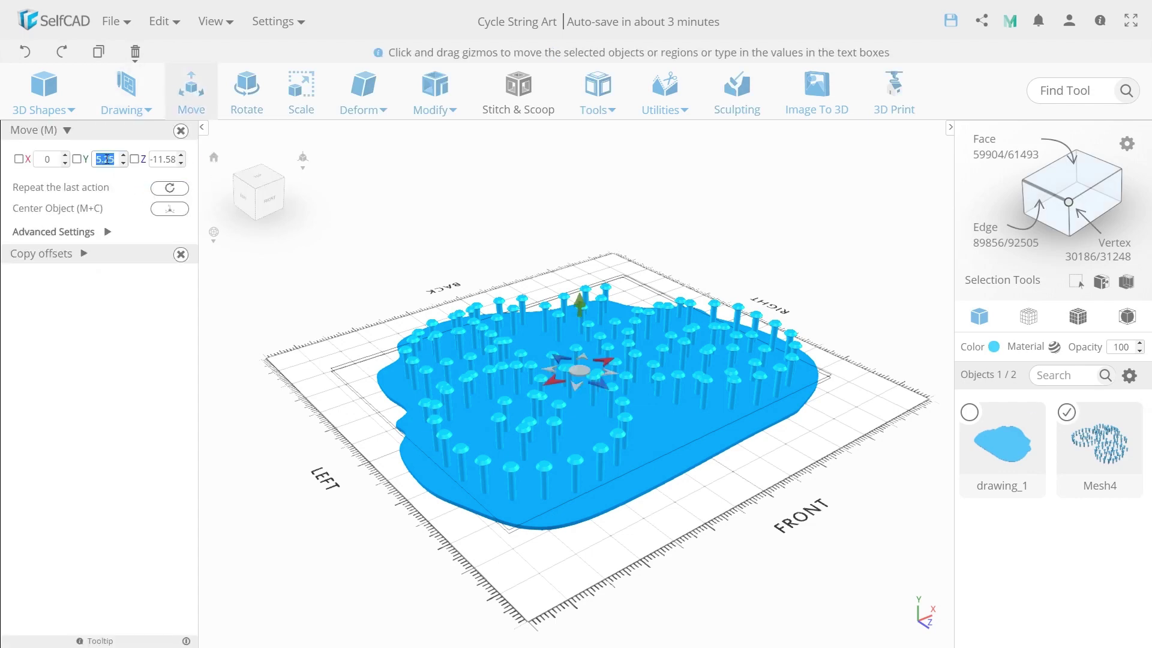
pyautogui.press('BackSpace')
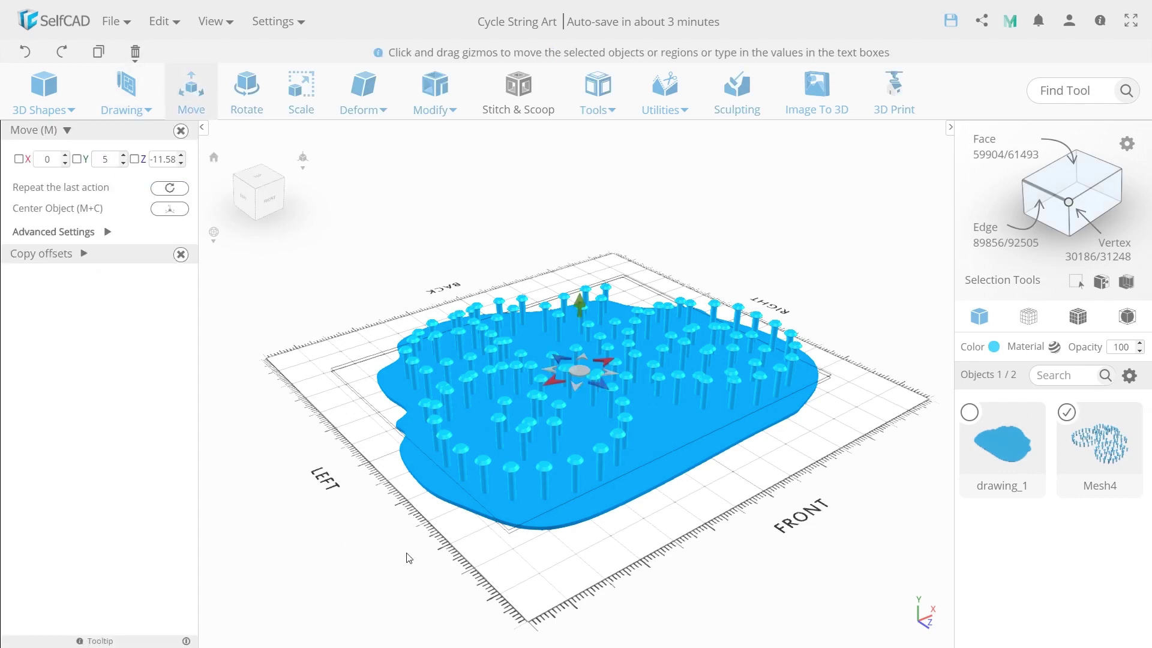
pyautogui.scroll(3, 408, 557)
pyautogui.moveTo(643, 508); pyautogui.dragTo(557, 519, button='right')
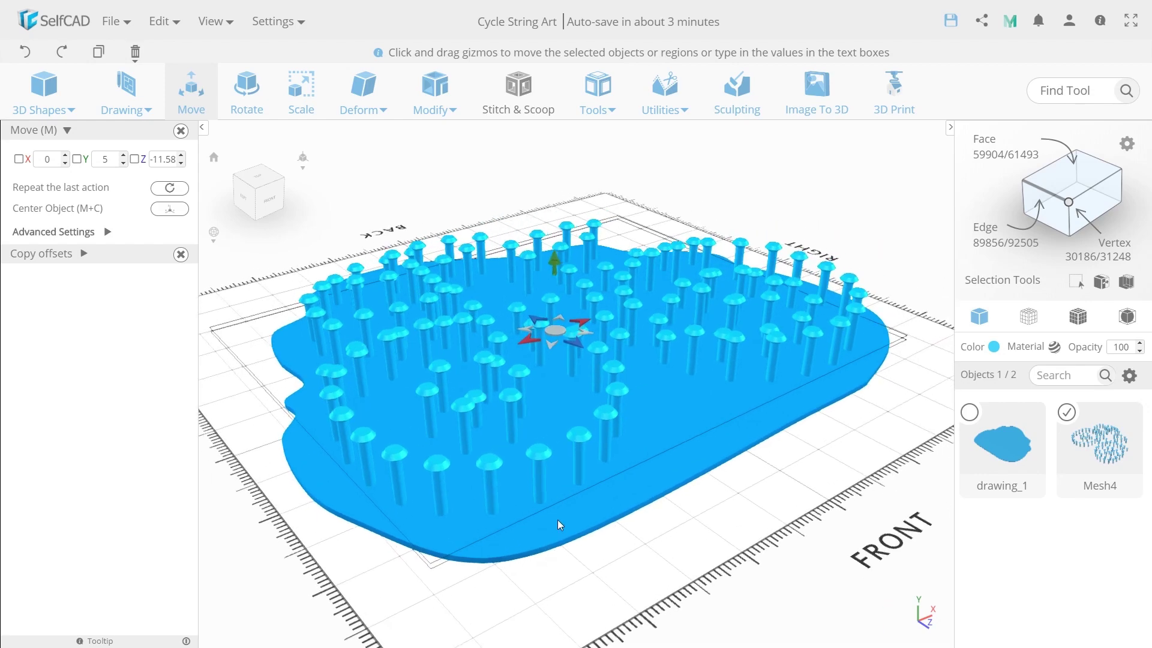
# Select the base plate together with the nails and merge them into one object.
pyautogui.moveTo(557, 519); pyautogui.dragTo(551, 530)
pyautogui.keyDown('shift'); pyautogui.click(672, 504); pyautogui.keyUp('shift')
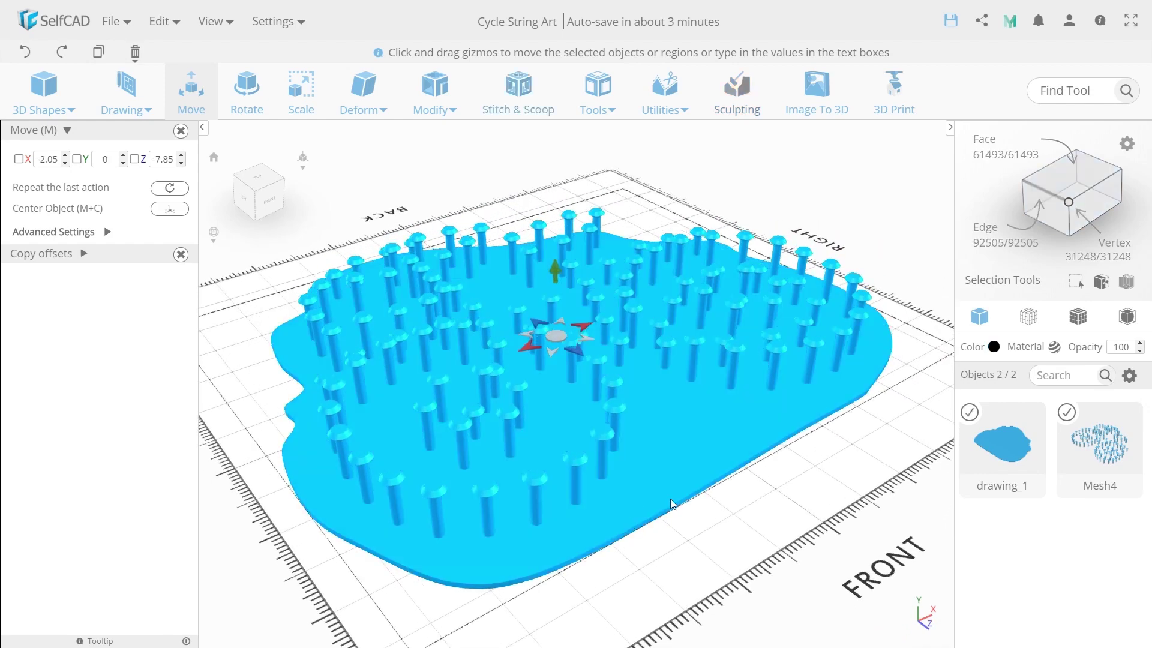
pyautogui.click(665, 99)
pyautogui.click(684, 322)
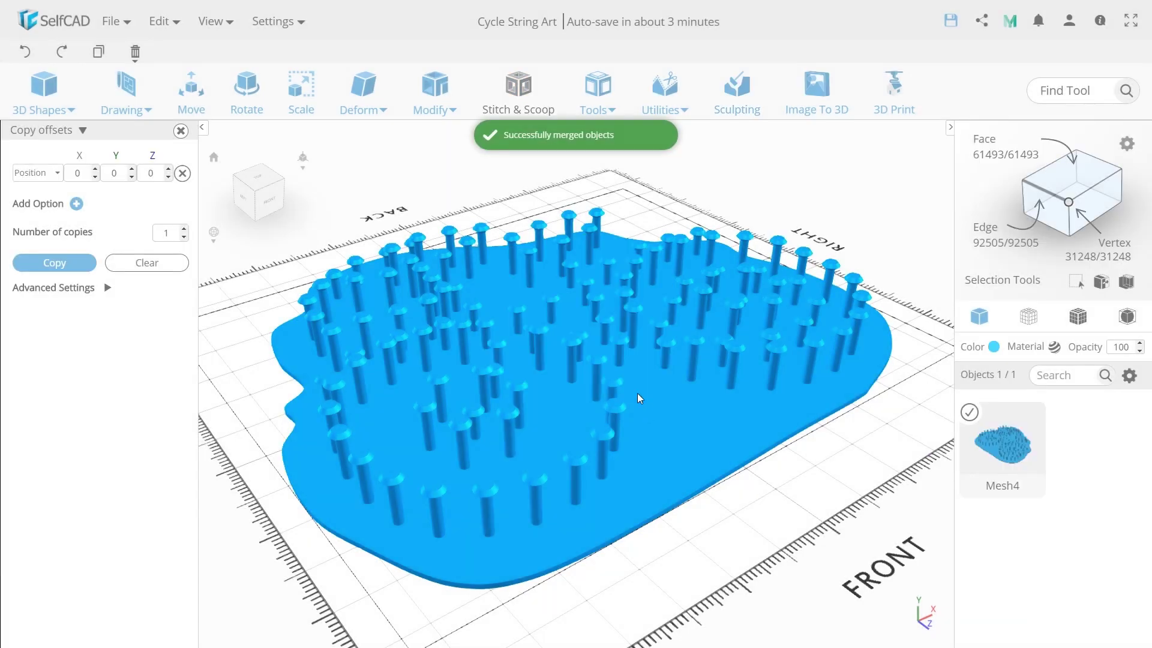
# Move the merged string-art object toward the back-left of the grid, to about X -11.05, Z -75.75, and hide it.
pyautogui.click(190, 103)
pyautogui.moveTo(556, 337); pyautogui.dragTo(513, 314)
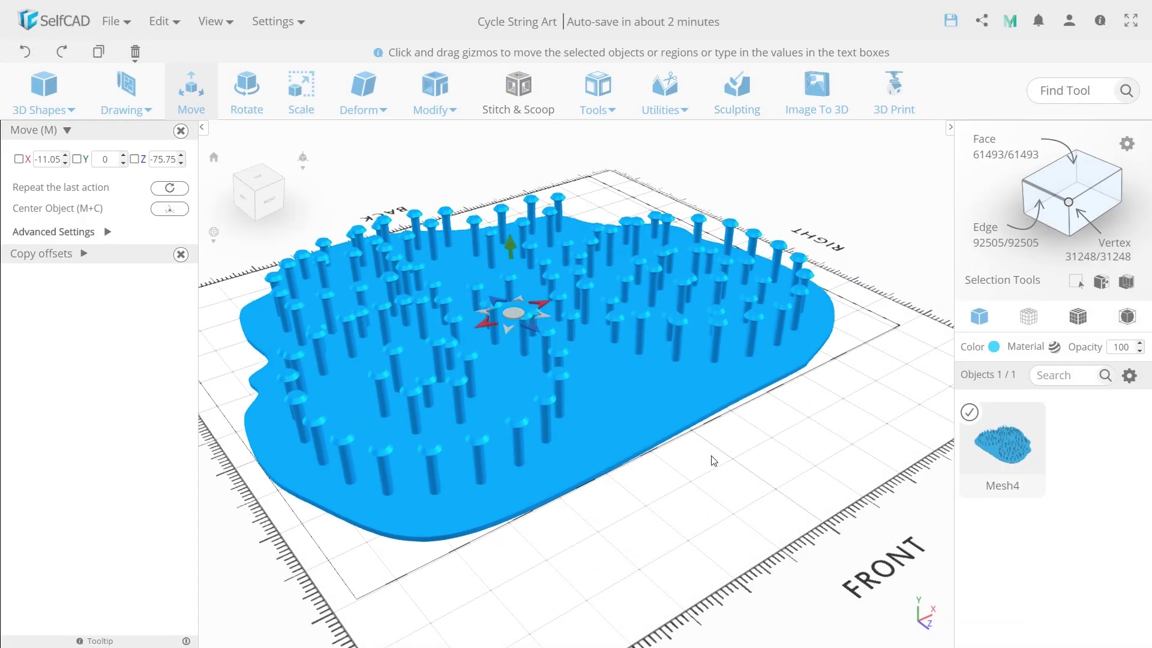
pyautogui.click(1130, 375)
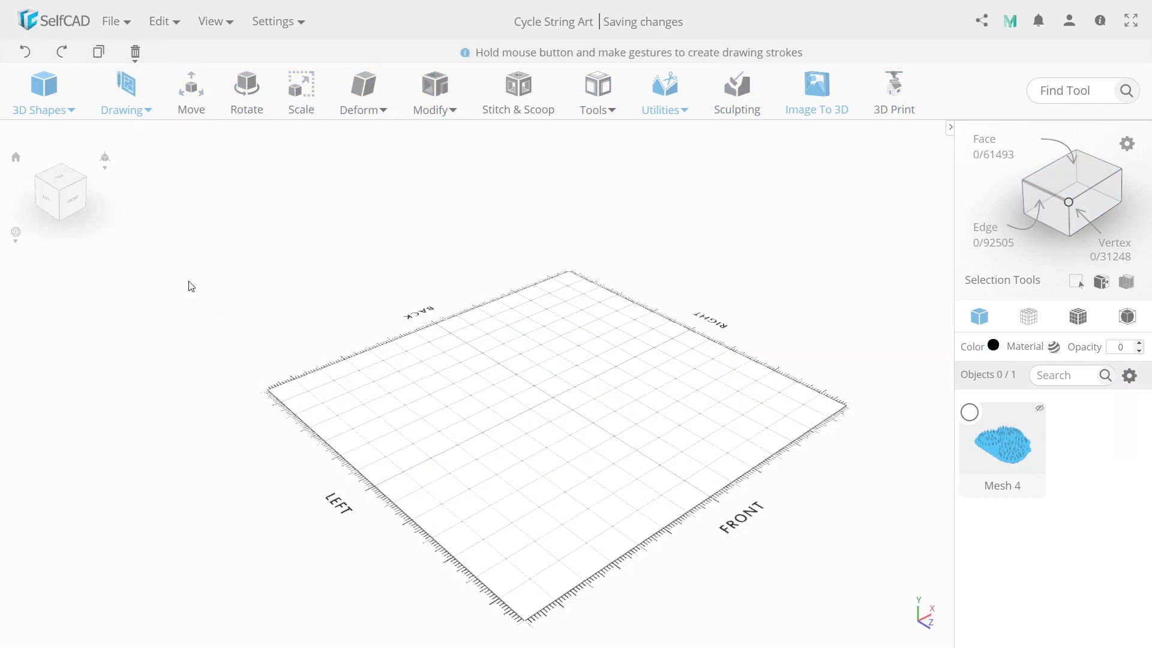
# Start a new Free Hand drawing in an orthographic top view.
pyautogui.click(60, 179)
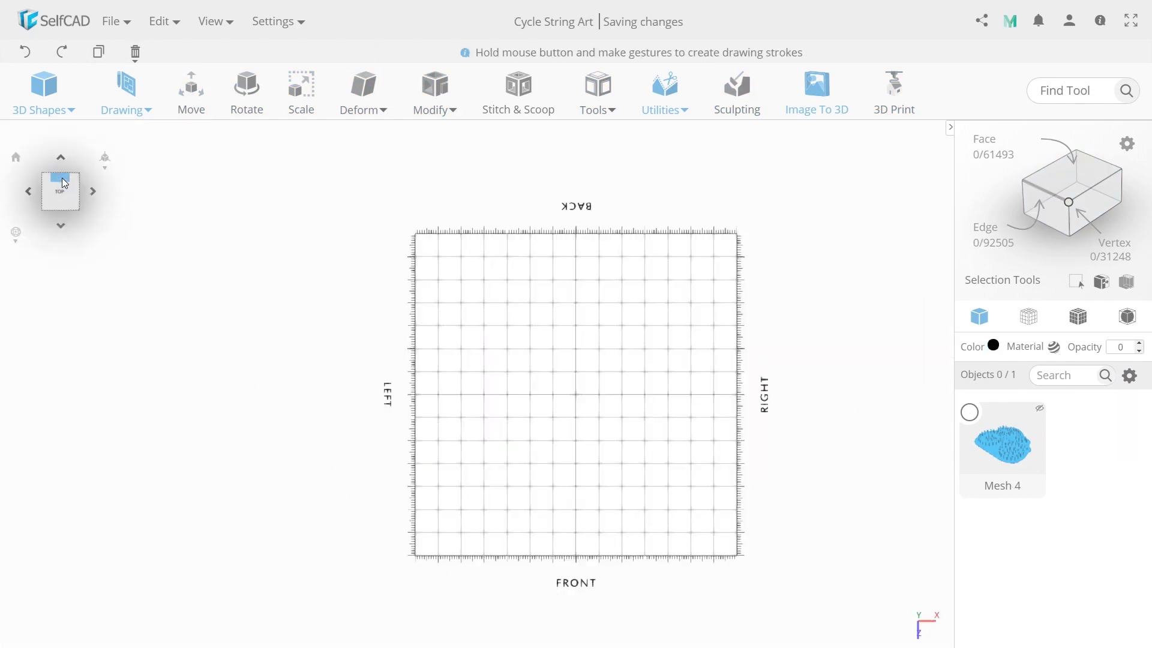
pyautogui.click(104, 174)
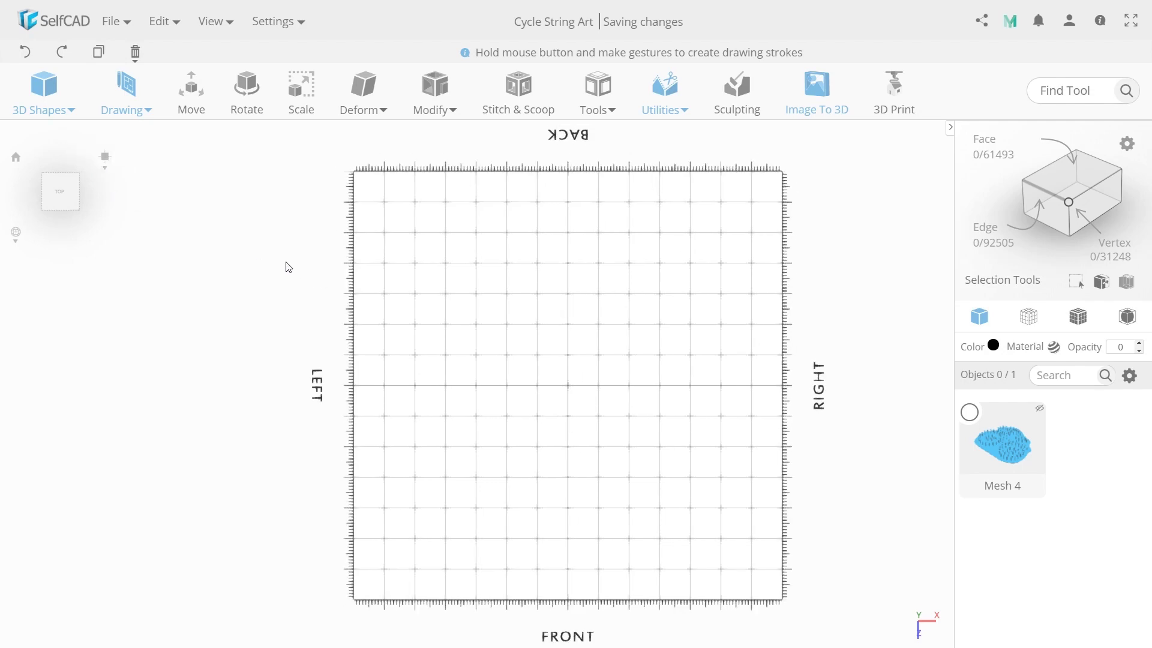
pyautogui.click(131, 108)
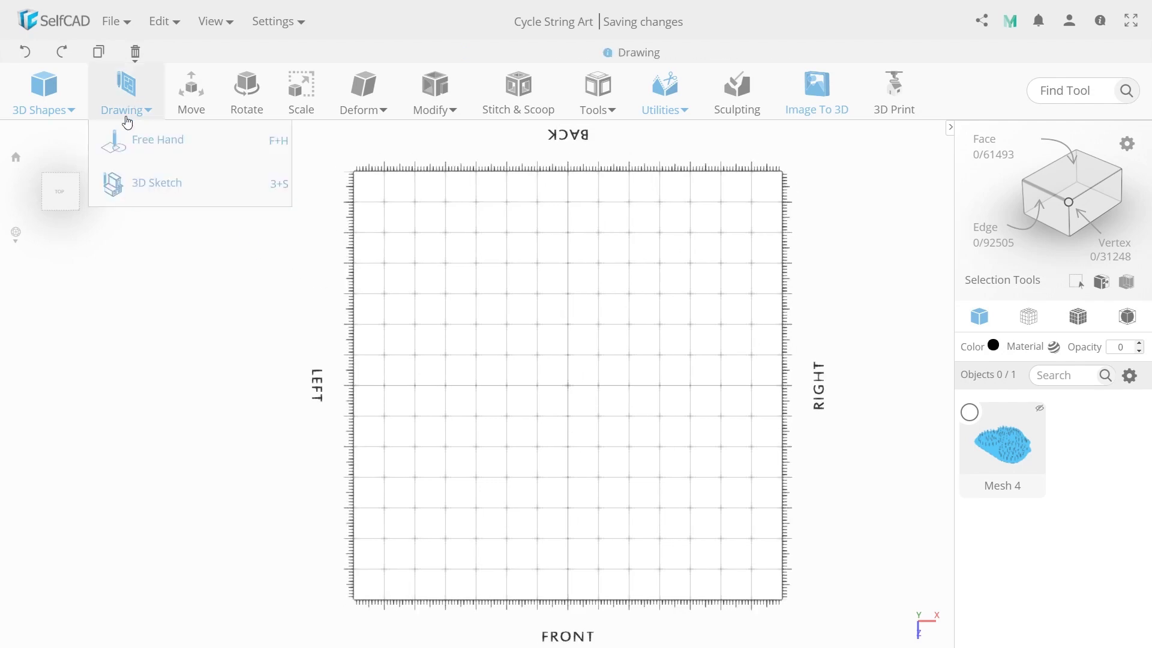
pyautogui.click(172, 147)
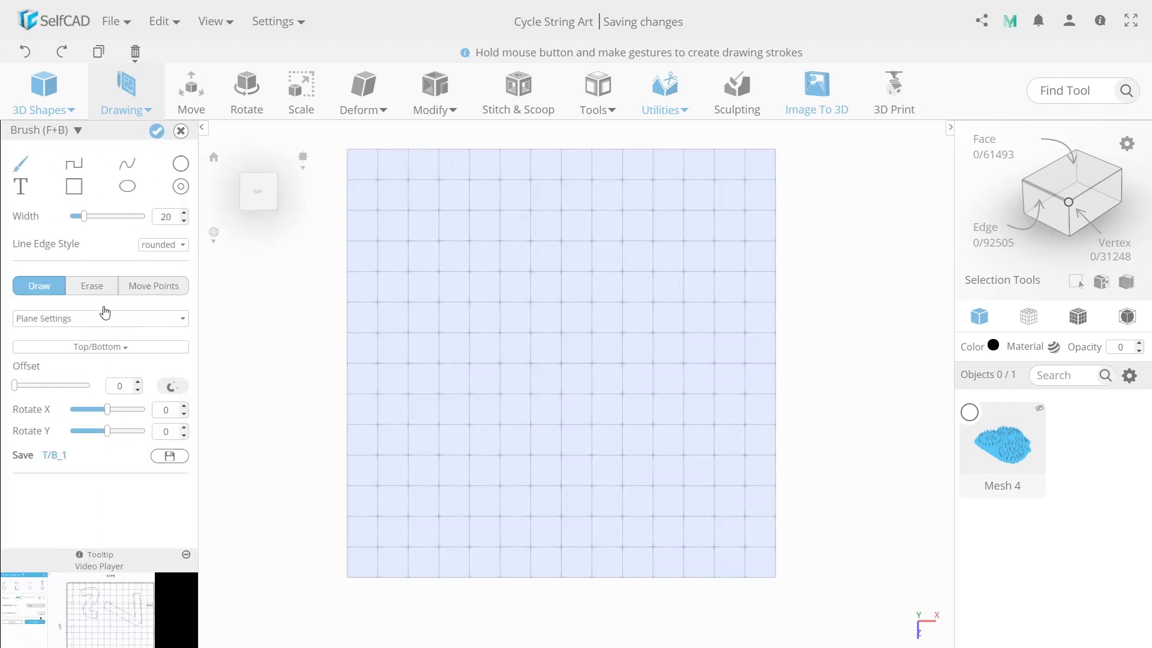
# Set the drawing height to 100 and switch to the Line tool with its precision settings shown.
pyautogui.click(30, 320)
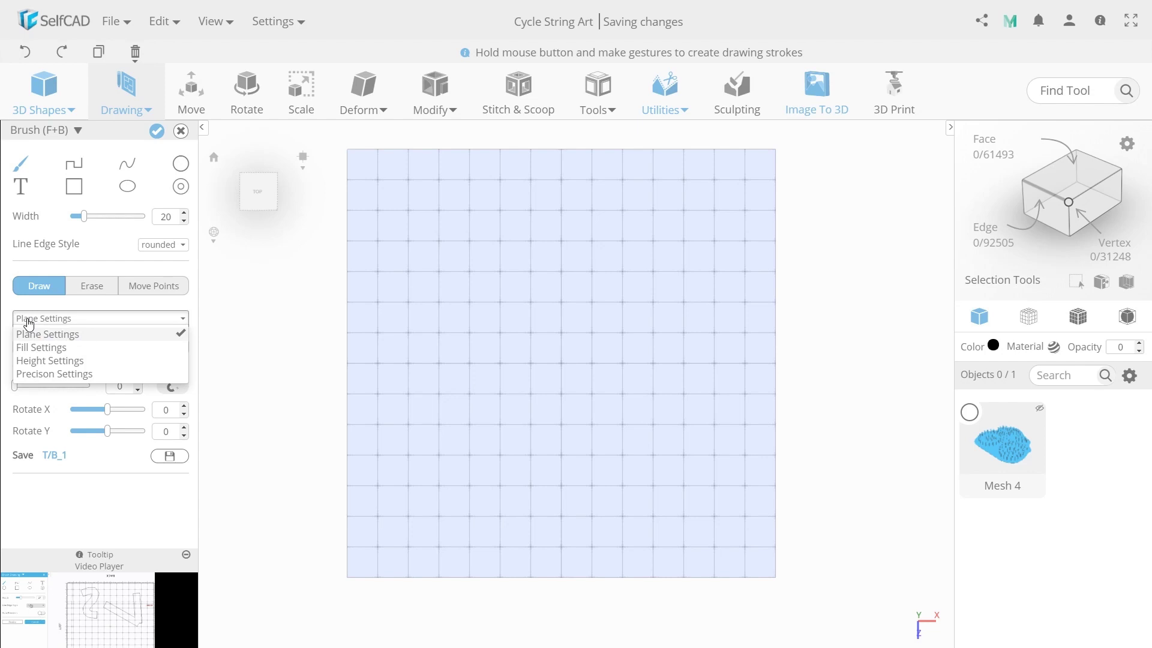
pyautogui.click(23, 362)
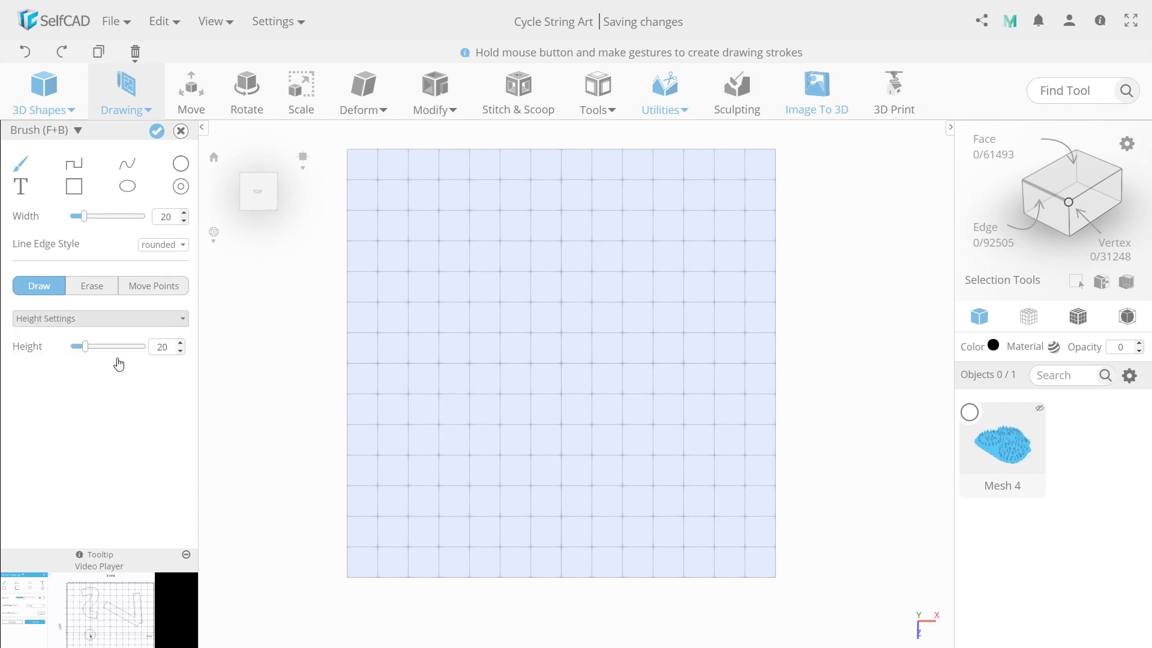
pyautogui.doubleClick(163, 348)
pyautogui.write('100')
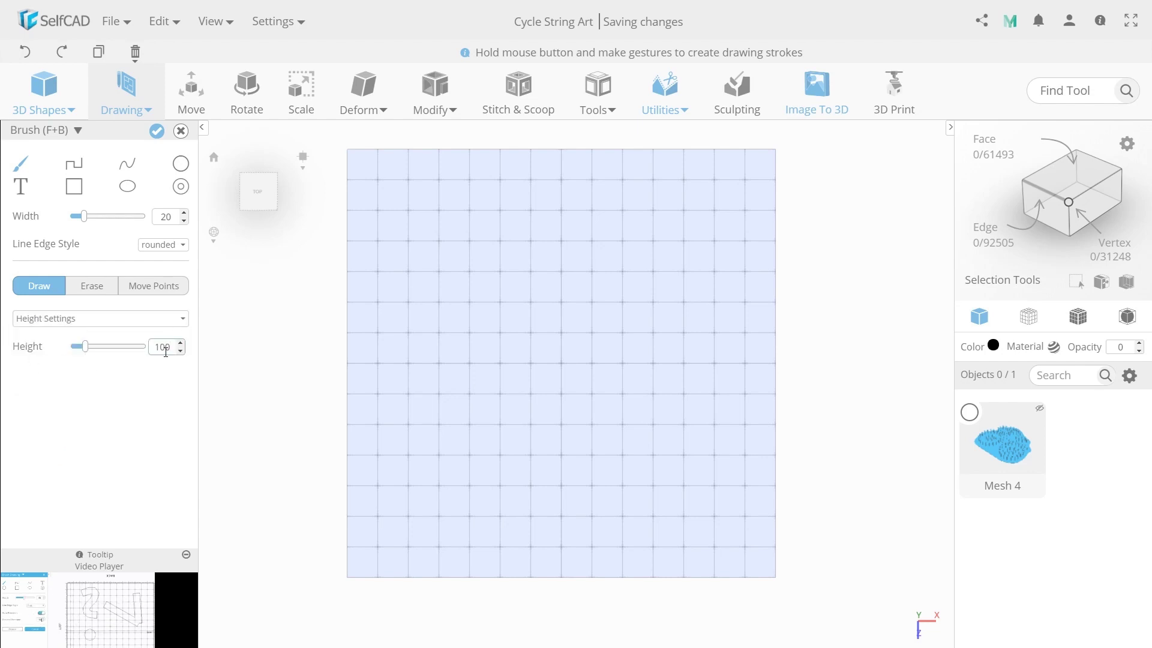
pyautogui.click(74, 163)
pyautogui.click(42, 271)
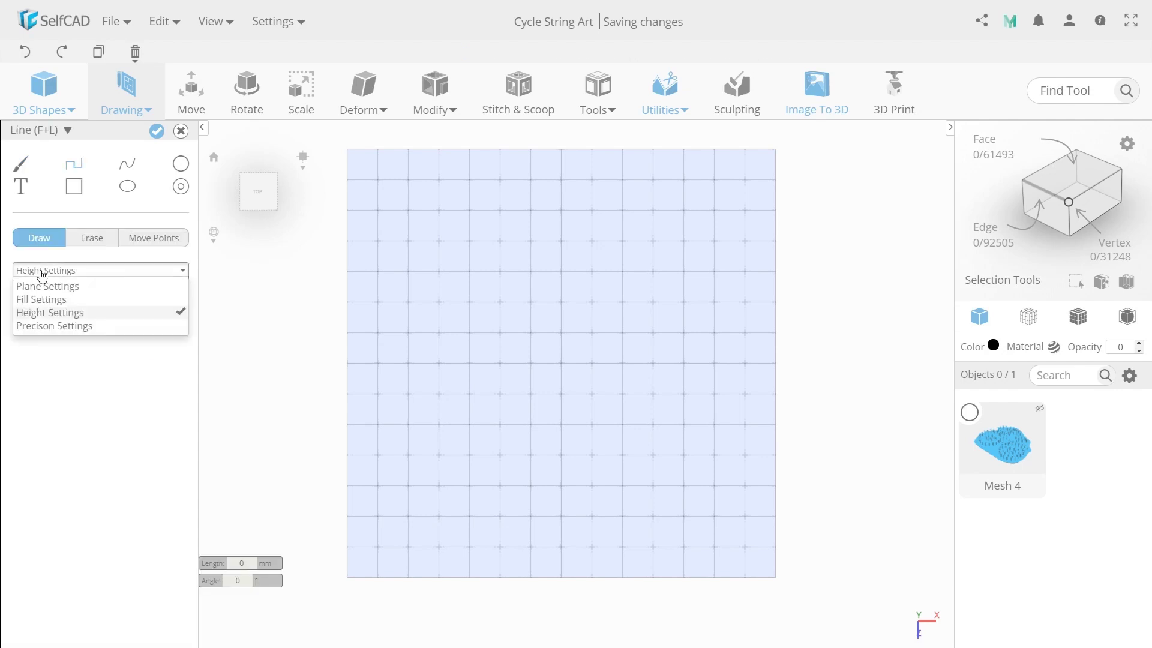
pyautogui.click(37, 326)
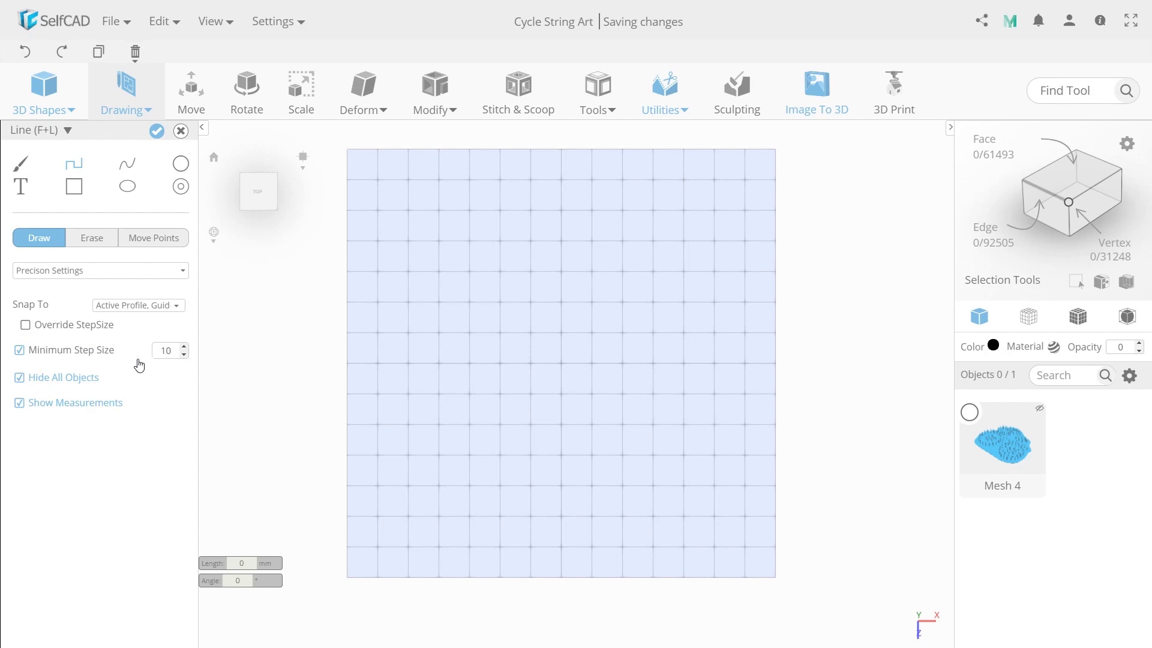
# Draw the inner edge of the stand as a zigzag of straight lines with a small peak and a second peak about twice as high.
pyautogui.click(446, 472)
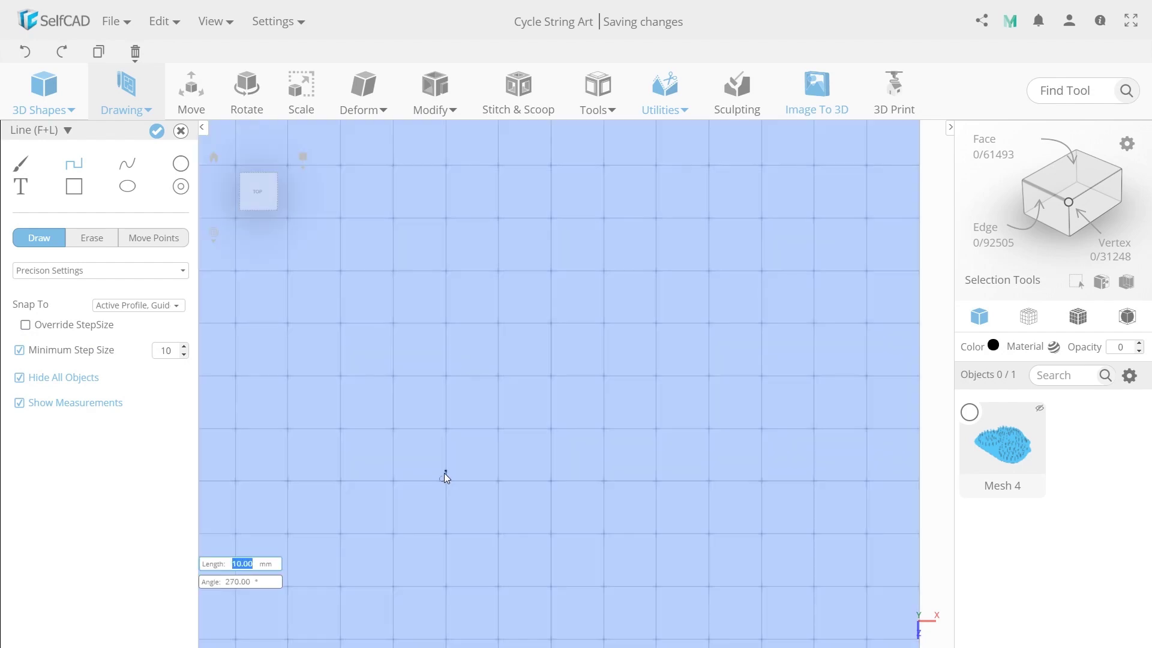
pyautogui.click(486, 376)
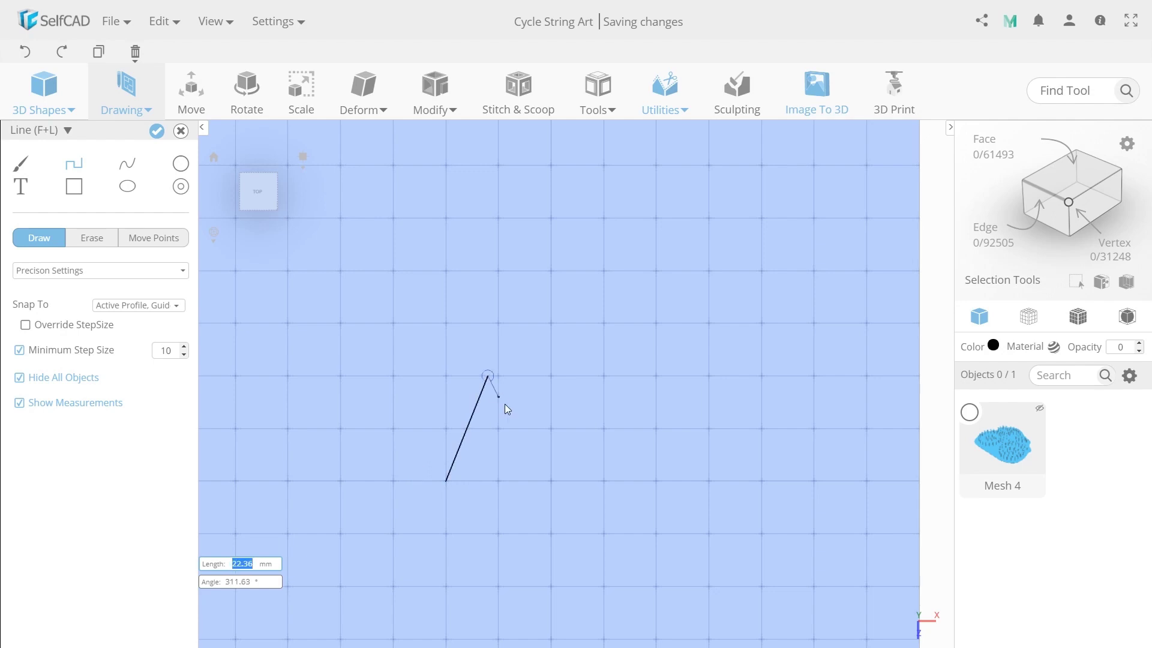
pyautogui.click(529, 479)
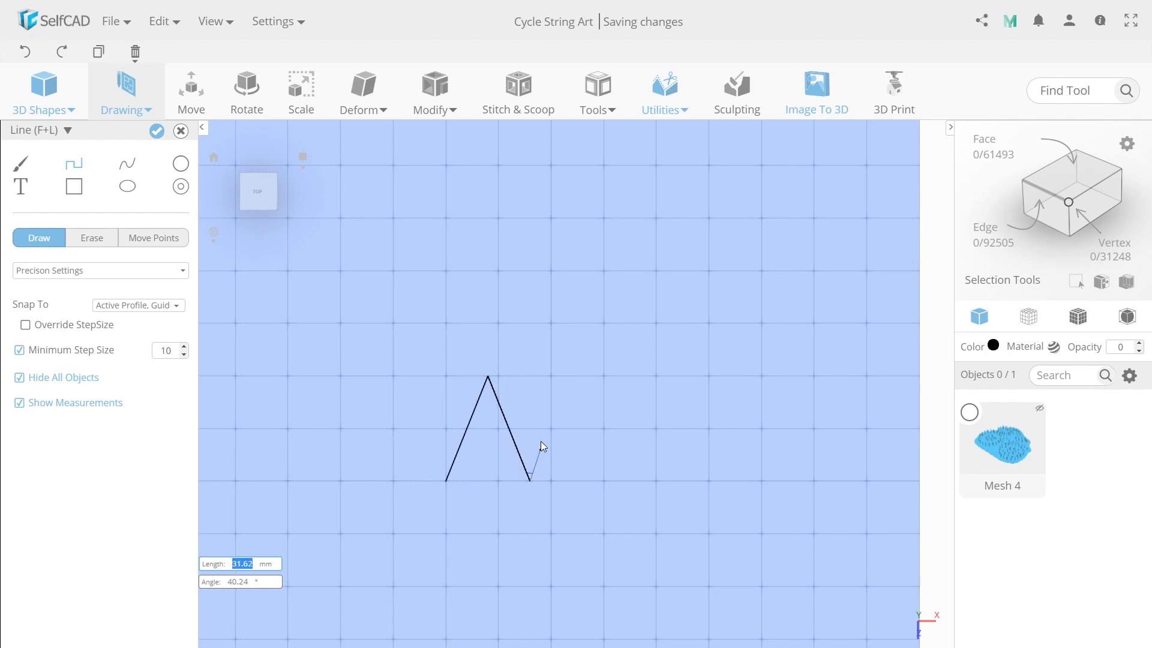
pyautogui.click(592, 272)
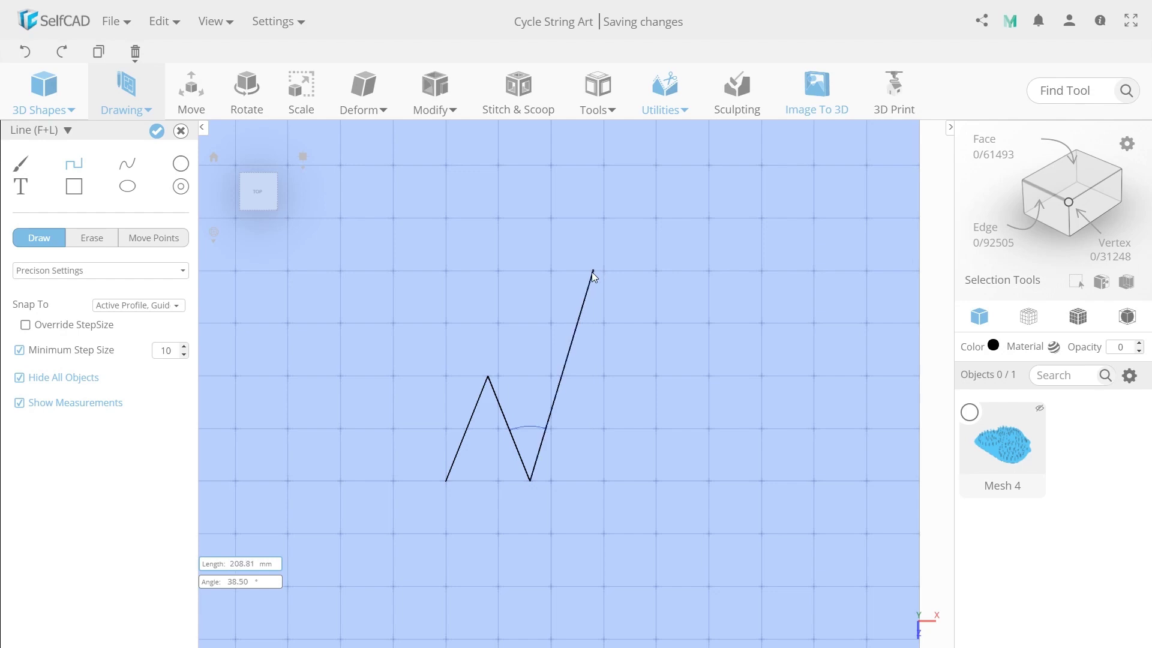
pyautogui.click(675, 479)
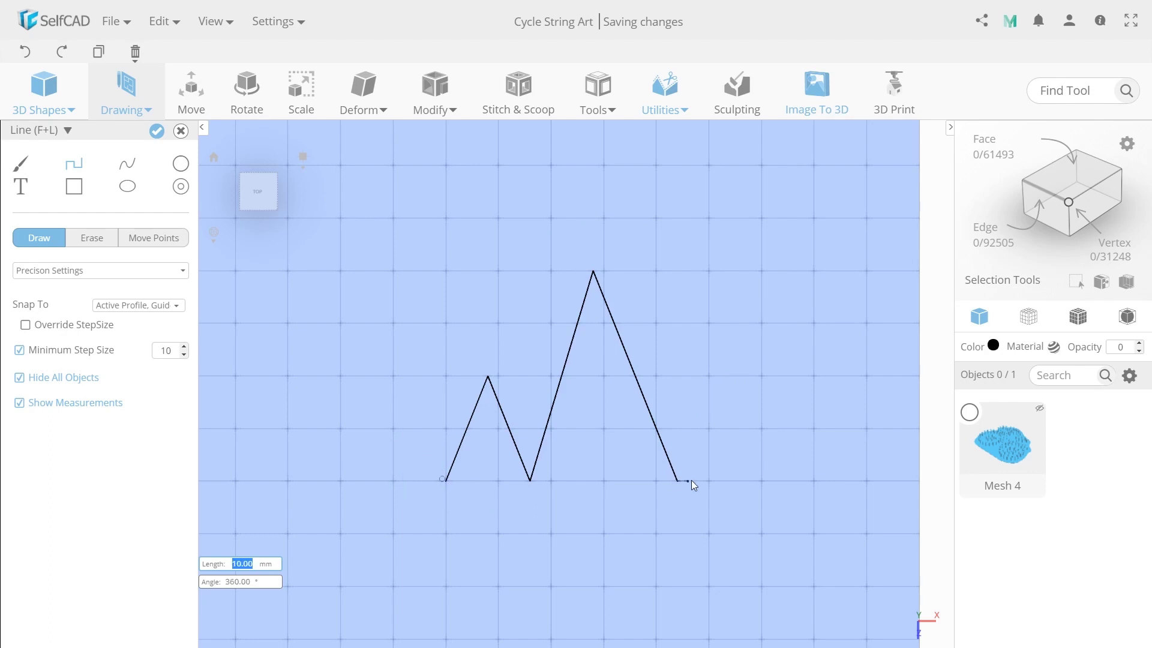
# Close the zigzag with a parallel outer edge, about 10 mm wide at the feet, and create the stand, about 240 by 220 mm overall.
pyautogui.click(690, 479)
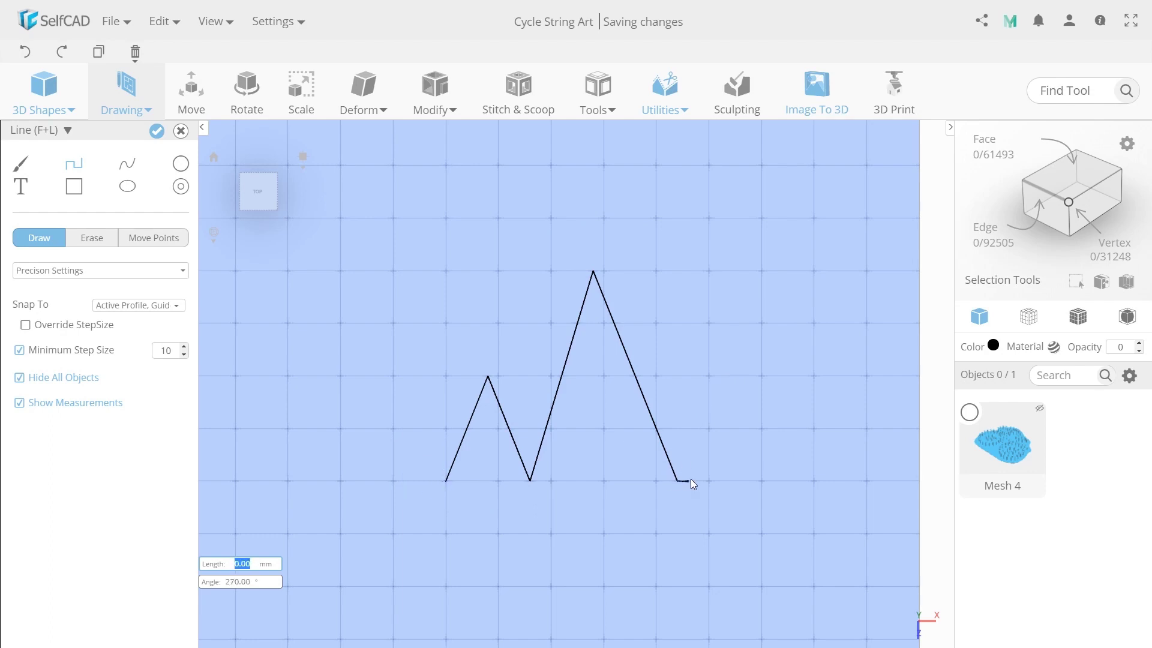
pyautogui.click(592, 248)
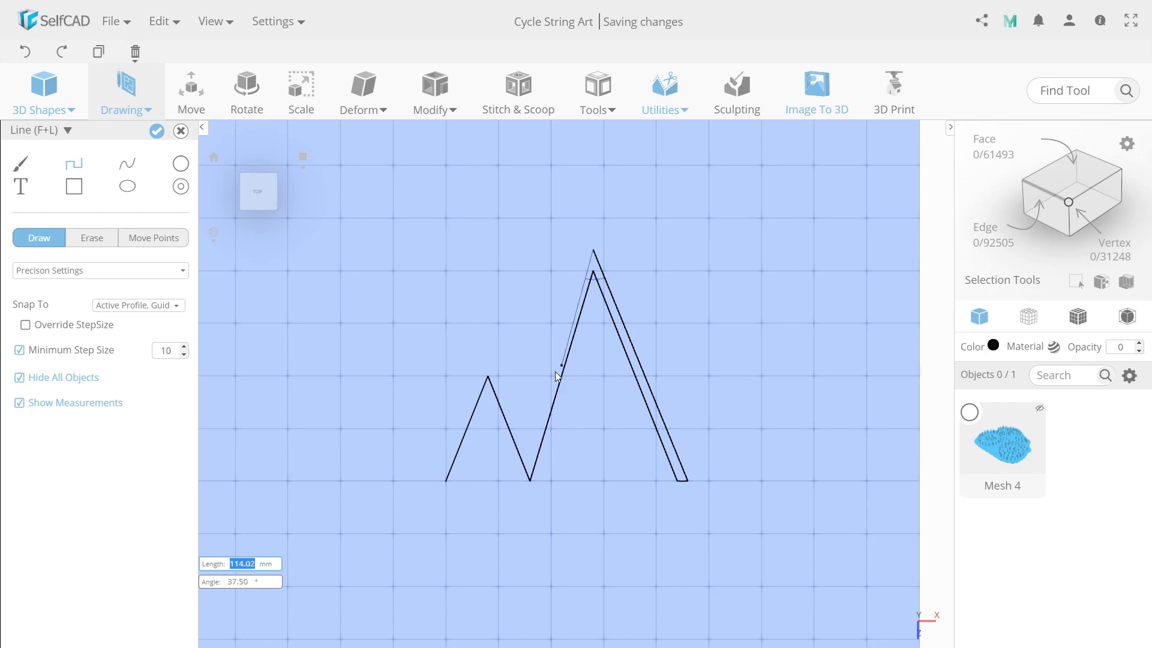
pyautogui.click(531, 448)
pyautogui.click(487, 353)
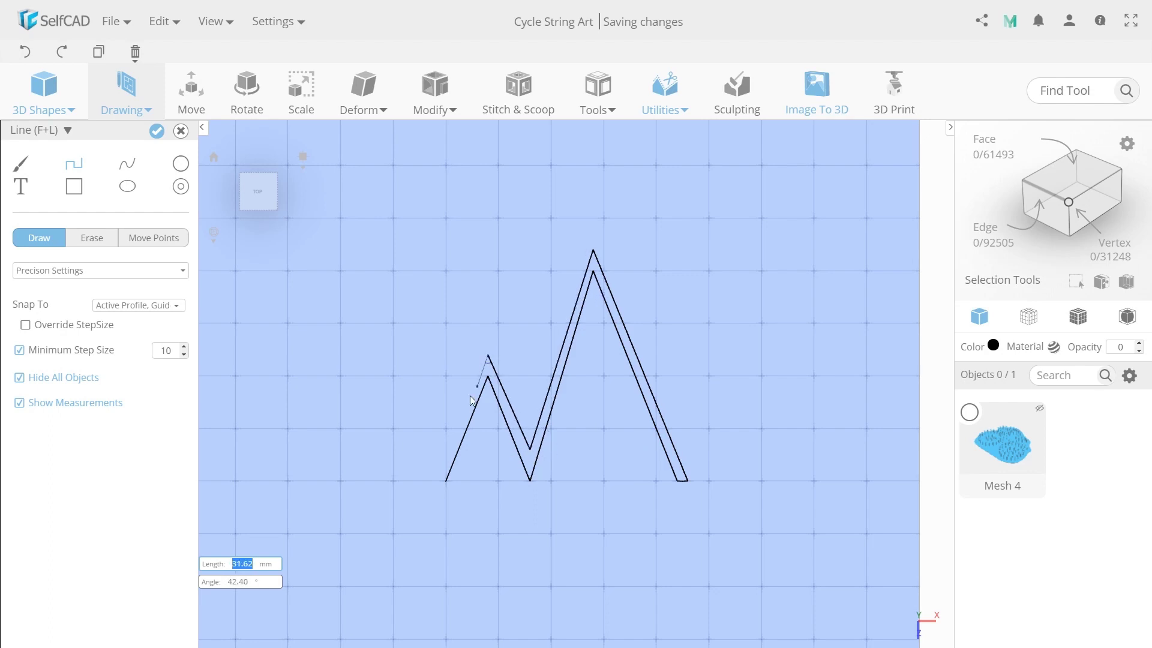
pyautogui.click(435, 480)
pyautogui.click(446, 480)
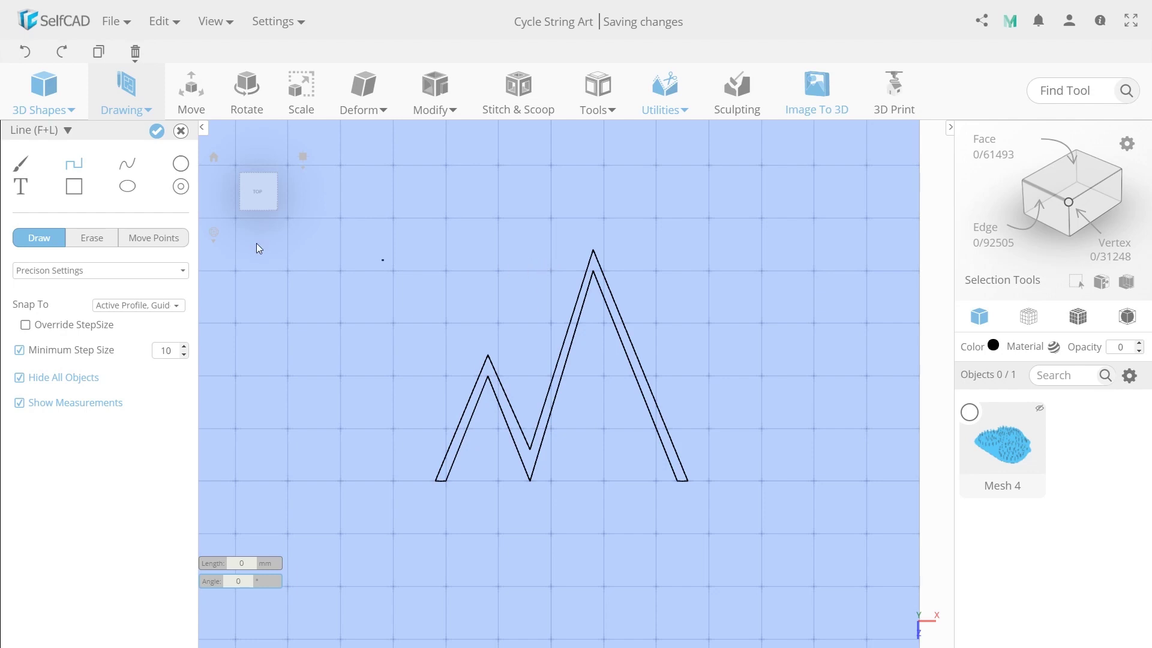
pyautogui.click(156, 130)
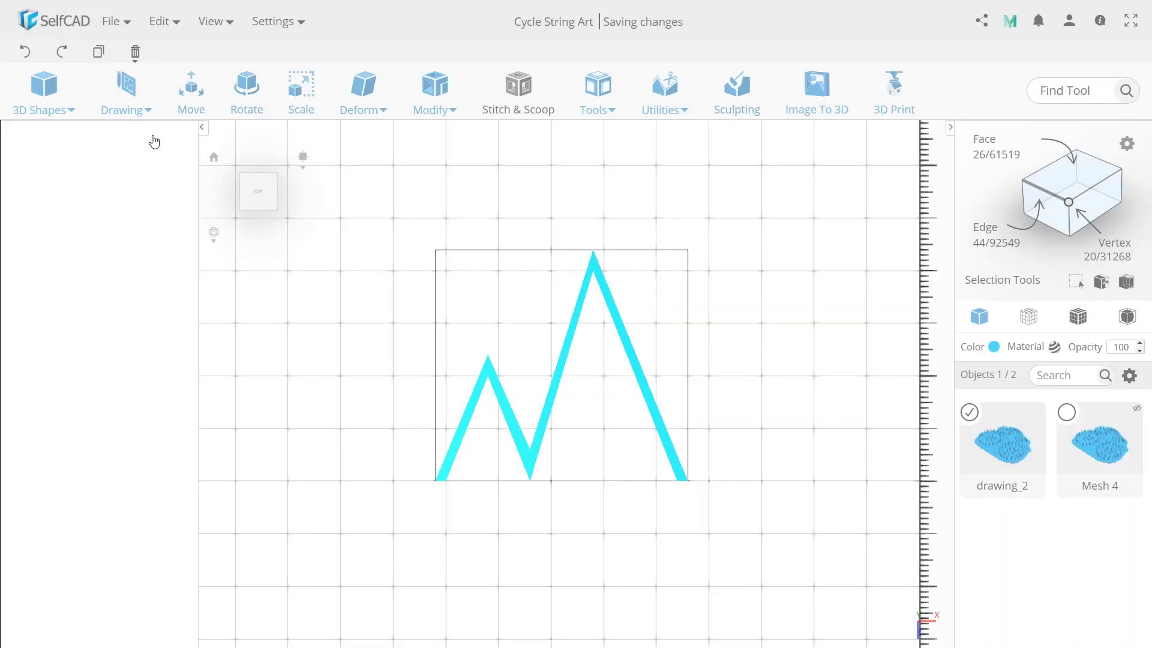
# Rotate the zigzag stand by -90 degrees about the X axis in perspective view and center it on the grid.
pyautogui.click(104, 161)
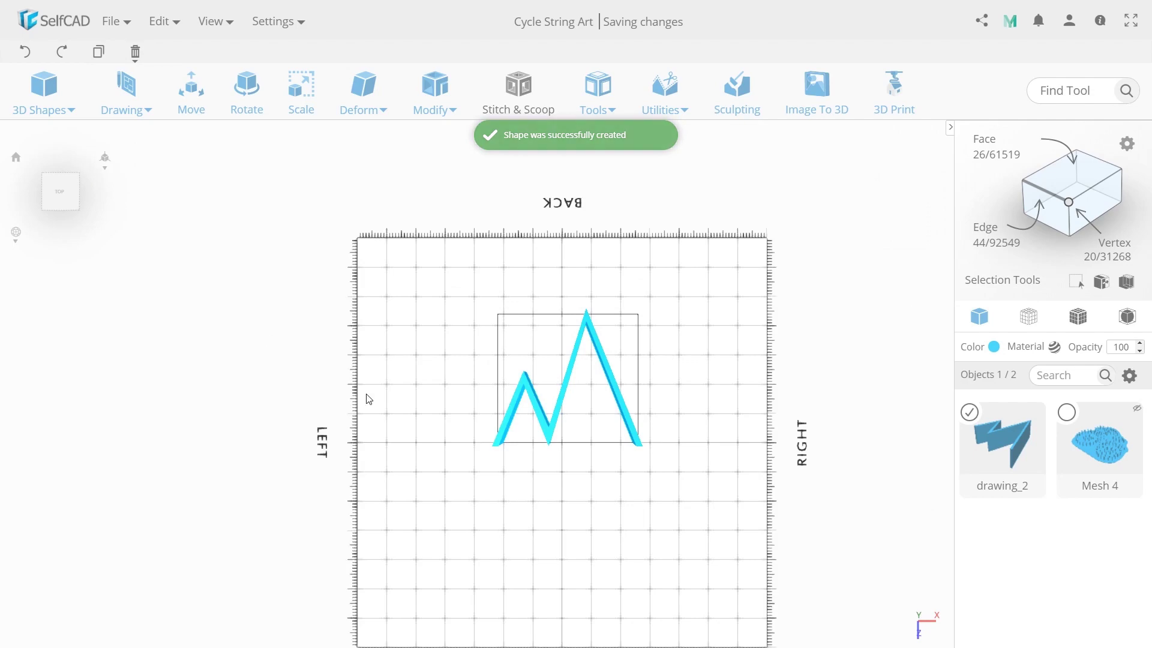
pyautogui.moveTo(367, 397); pyautogui.dragTo(554, 303)
pyautogui.click(246, 90)
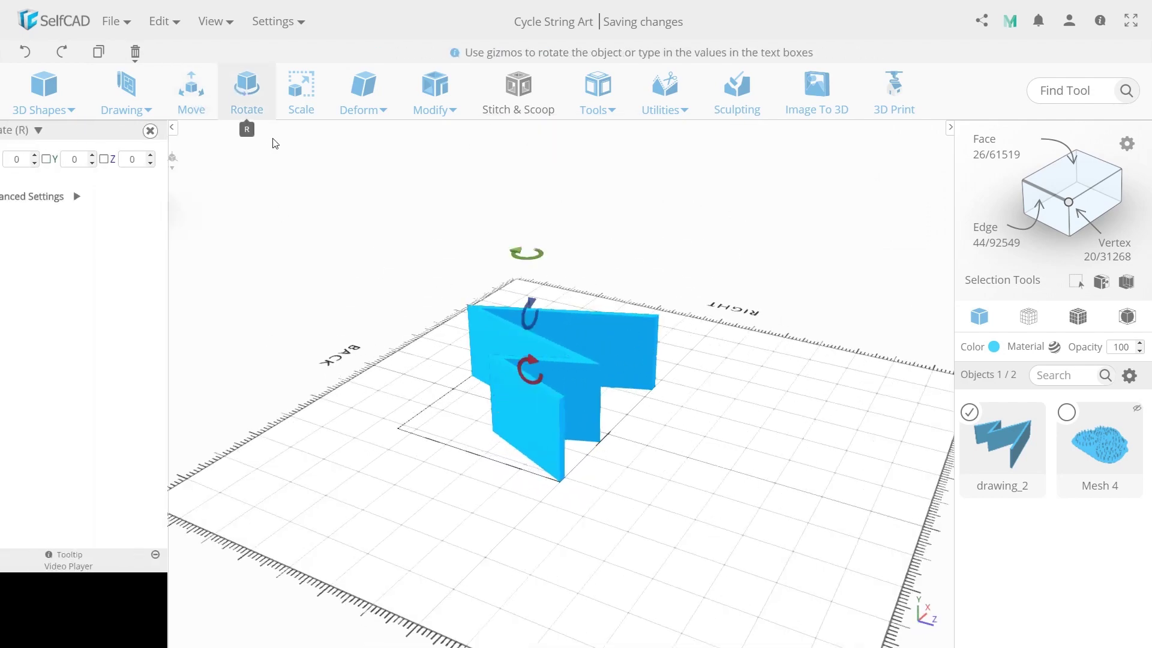
pyautogui.click(39, 161)
pyautogui.write('-90')
pyautogui.press('Return')
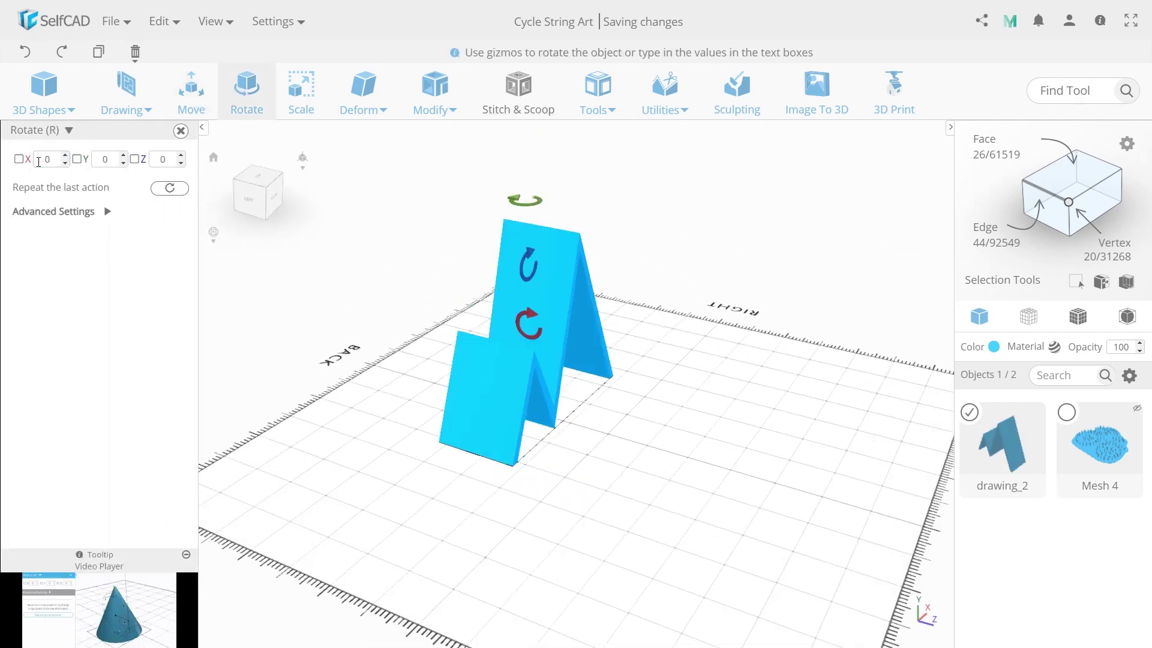
pyautogui.click(190, 90)
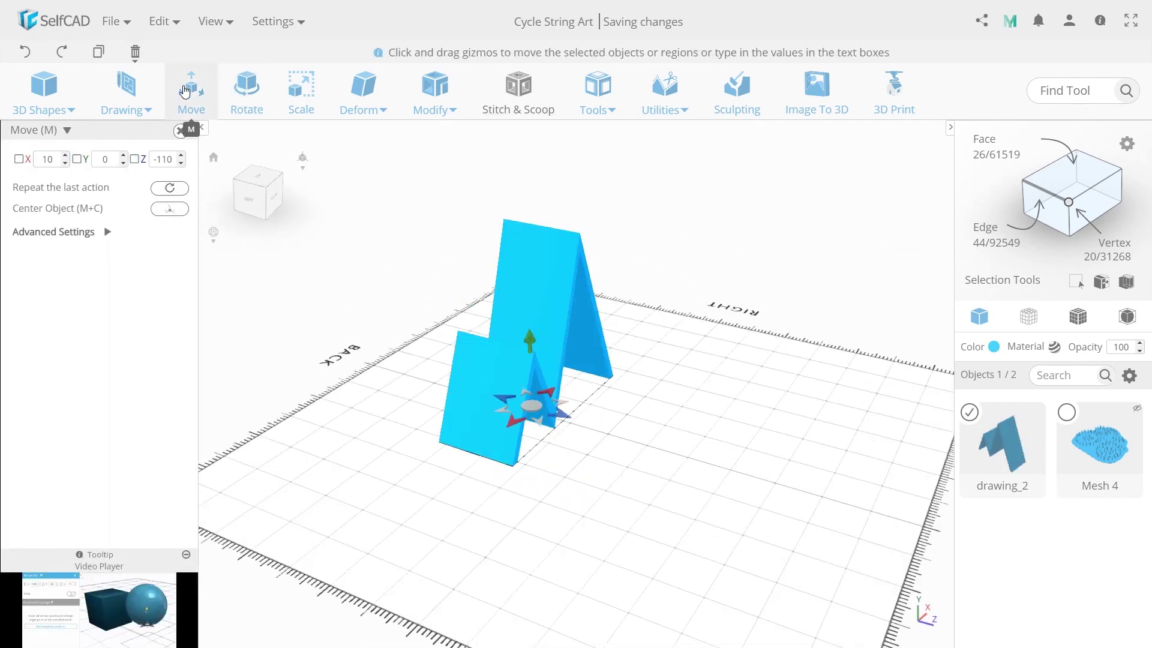
pyautogui.click(158, 209)
# Scale the zigzag stand to 135 mm along Z.
pyautogui.moveTo(398, 480); pyautogui.dragTo(648, 489)
pyautogui.scroll(3, 667, 380)
pyautogui.moveTo(667, 381); pyautogui.dragTo(615, 354)
pyautogui.click(301, 90)
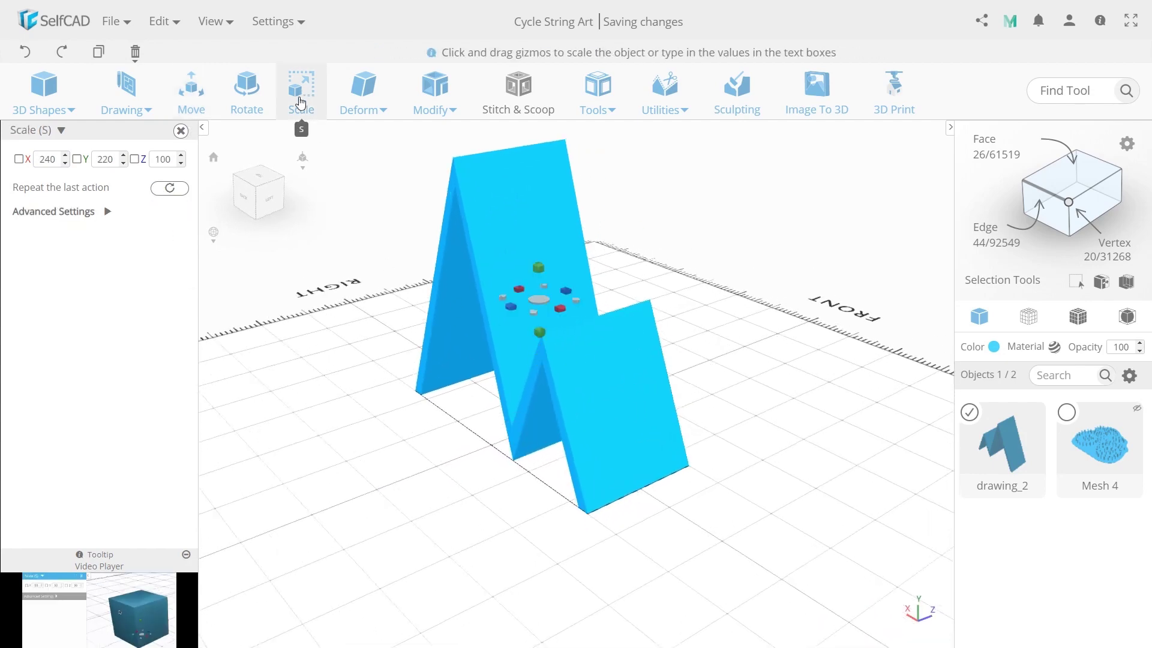
pyautogui.click(162, 159)
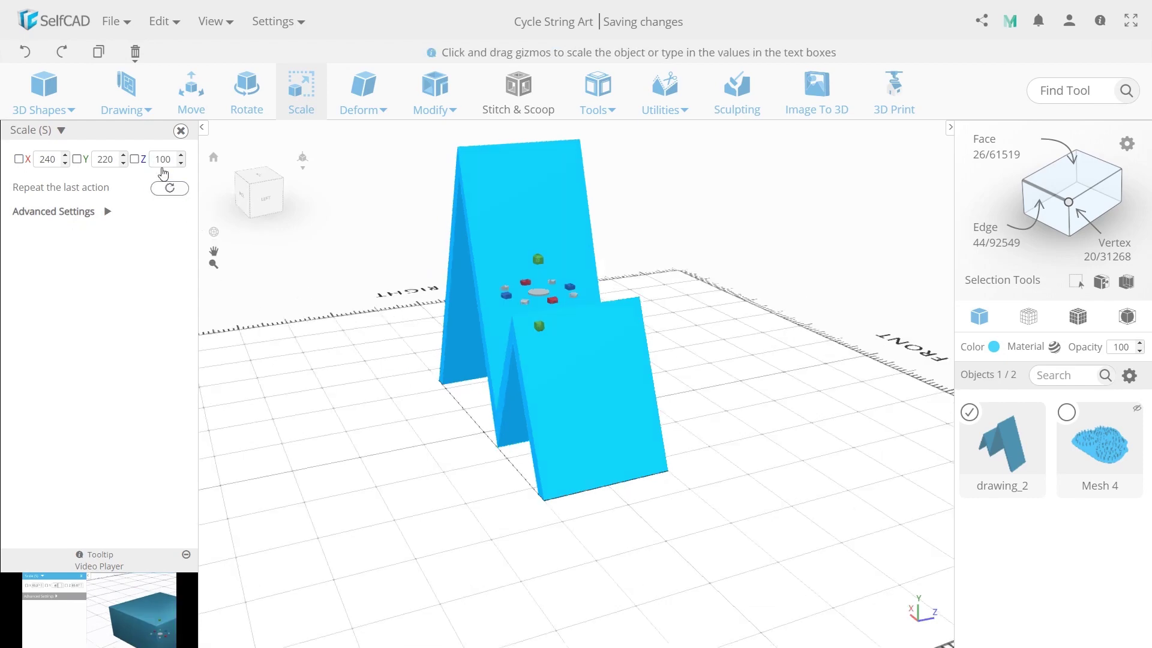
pyautogui.click(160, 160)
pyautogui.write('135')
pyautogui.moveTo(520, 530); pyautogui.dragTo(474, 532)
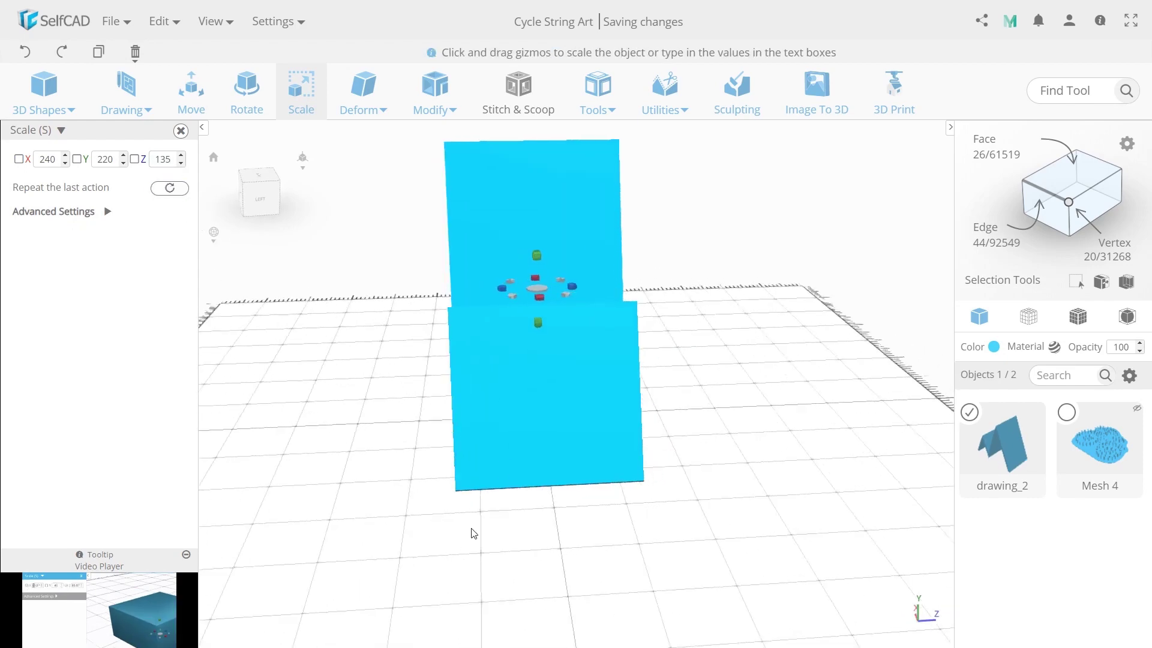
pyautogui.moveTo(678, 382); pyautogui.dragTo(719, 382)
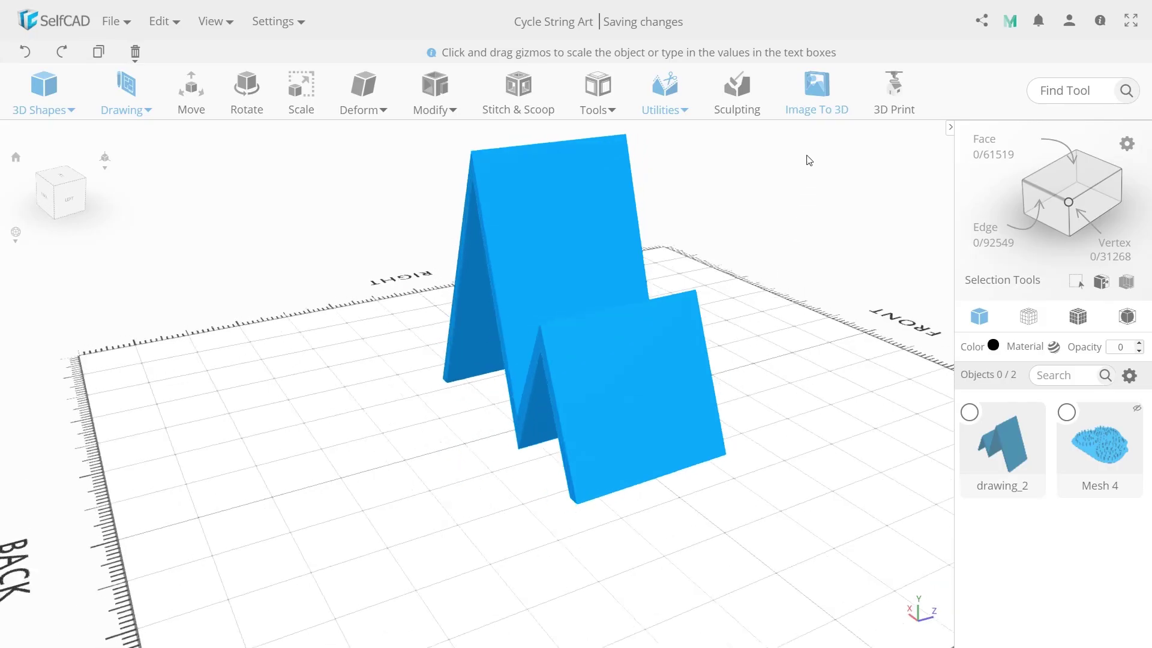
# Generate 3D SelfCAD lettering from the logo image with tolerance 0.9 and a flipped background.
pyautogui.click(808, 99)
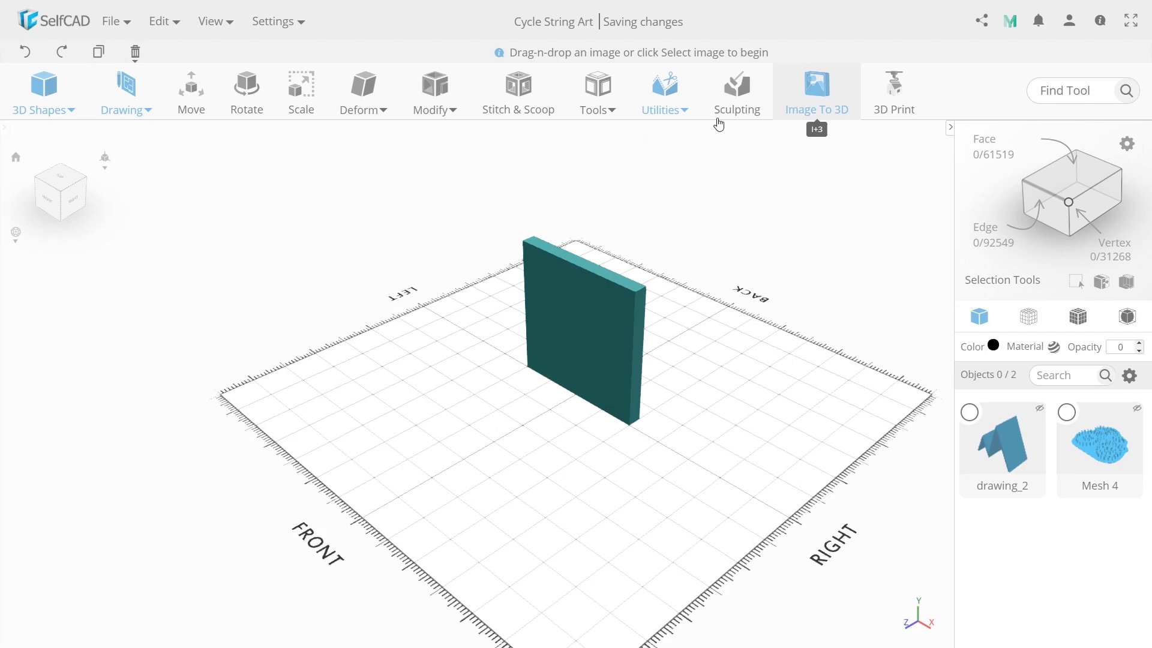
pyautogui.click(117, 204)
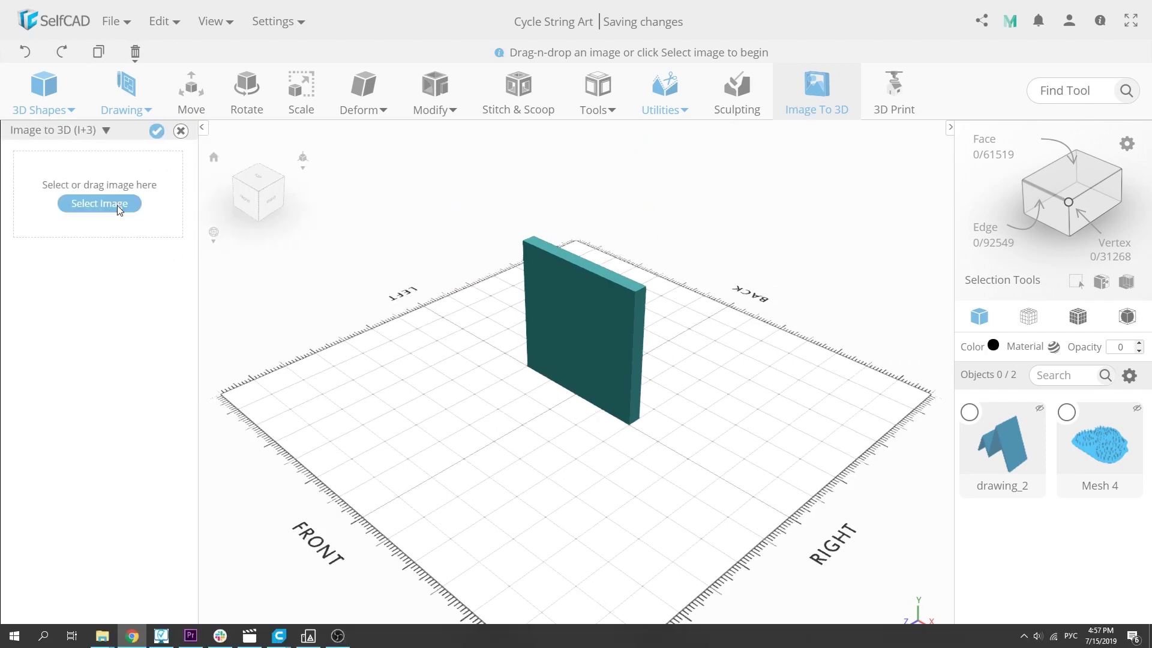
pyautogui.doubleClick(258, 189)
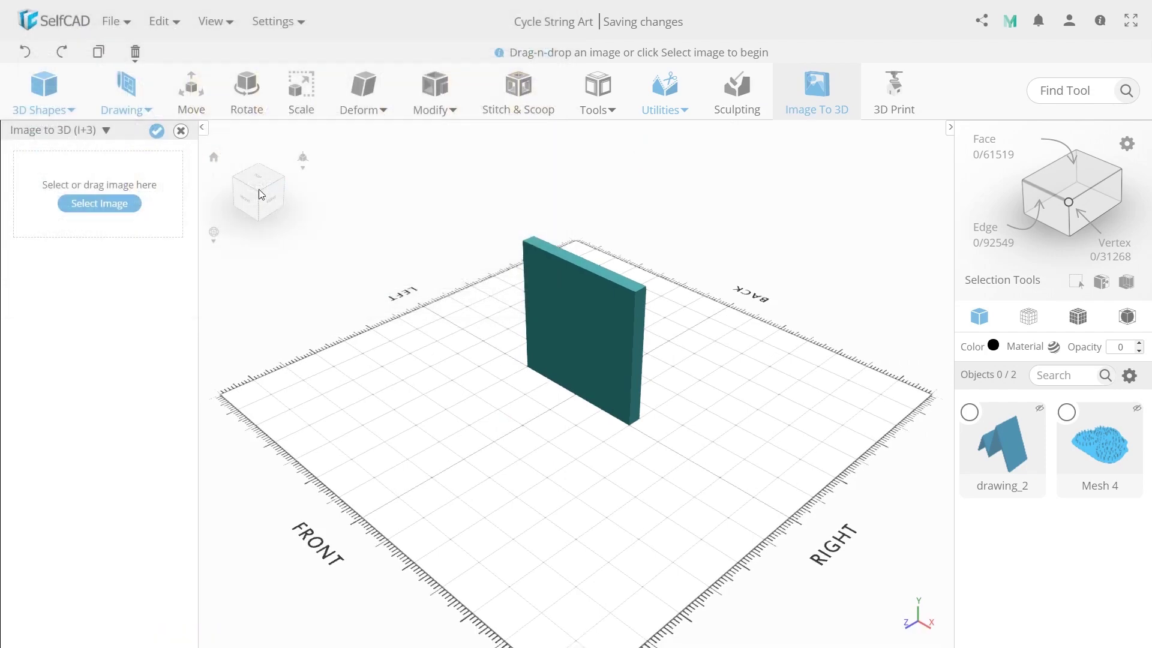
pyautogui.moveTo(142, 340); pyautogui.dragTo(139, 338)
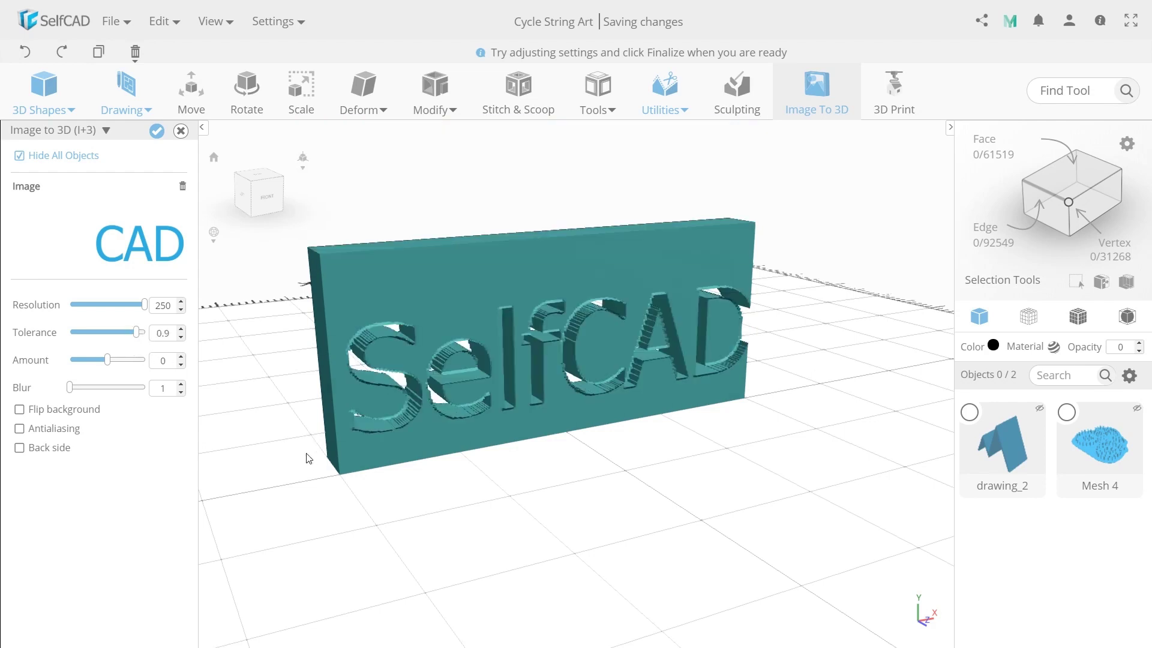
pyautogui.moveTo(308, 458); pyautogui.dragTo(339, 451, button='right')
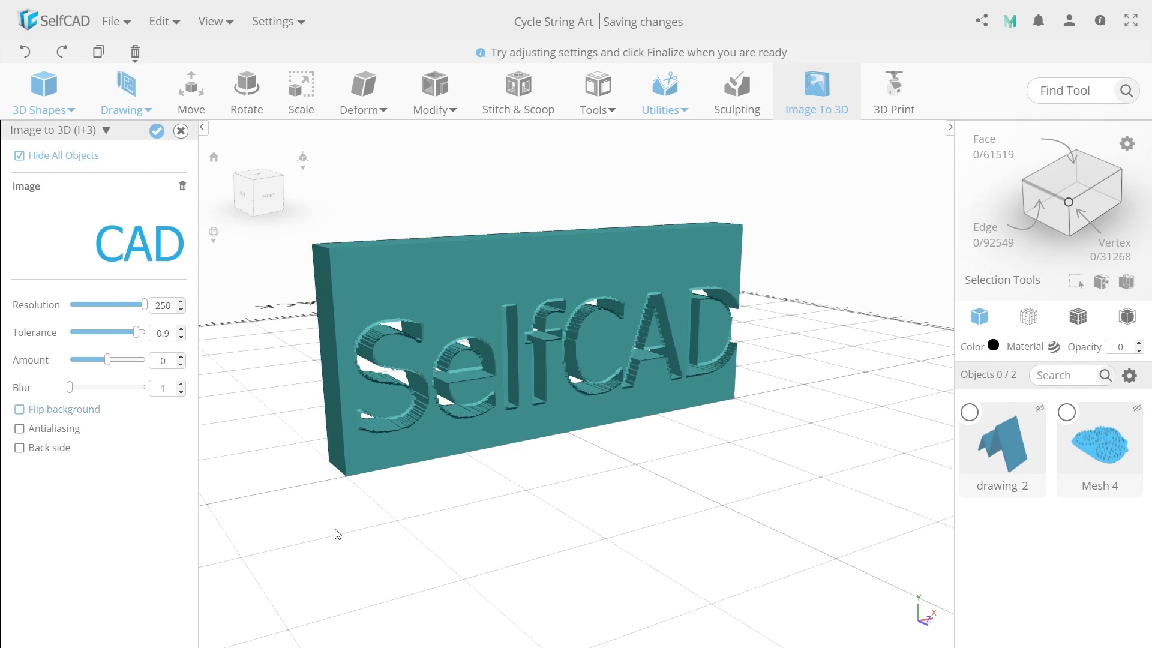
pyautogui.moveTo(528, 493); pyautogui.dragTo(593, 490)
pyautogui.click(157, 131)
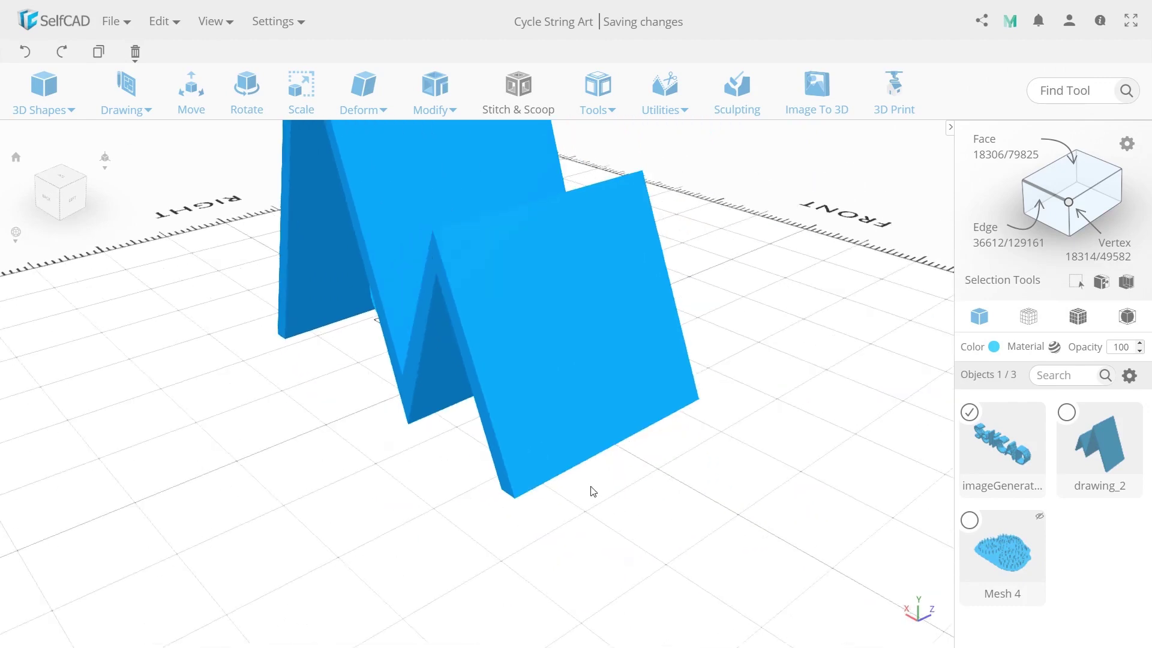
# Turn the SelfCAD lettering to run parallel to the stand's front panel and align it to drawing_2 at Bottom, Left.
pyautogui.click(237, 91)
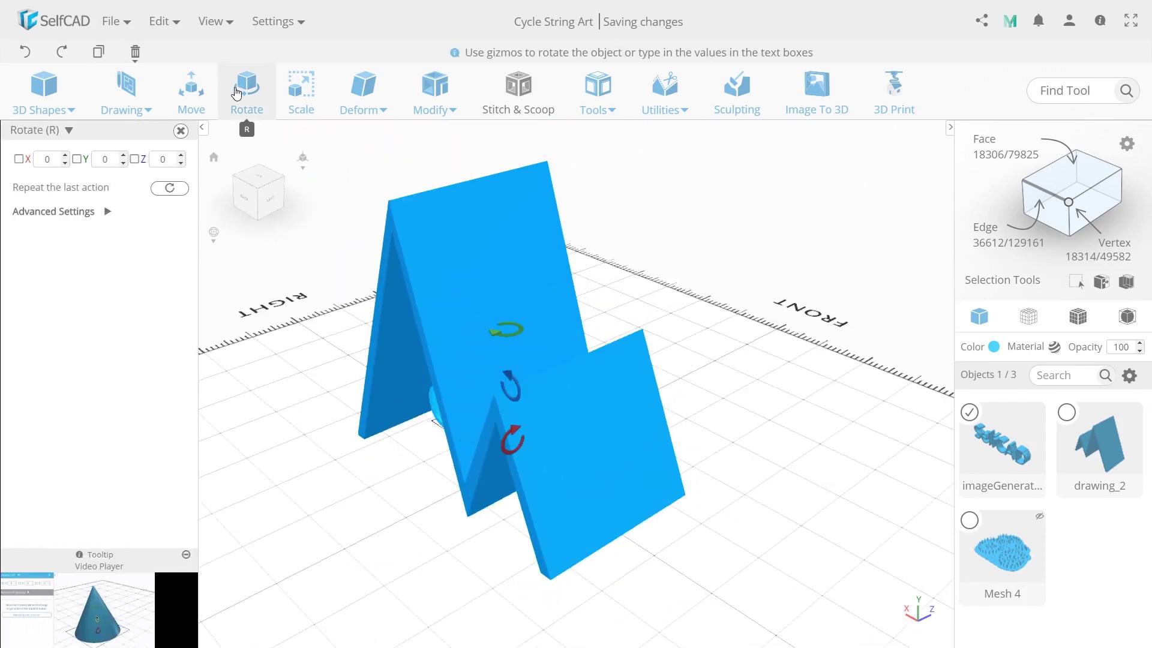
pyautogui.press('Return')
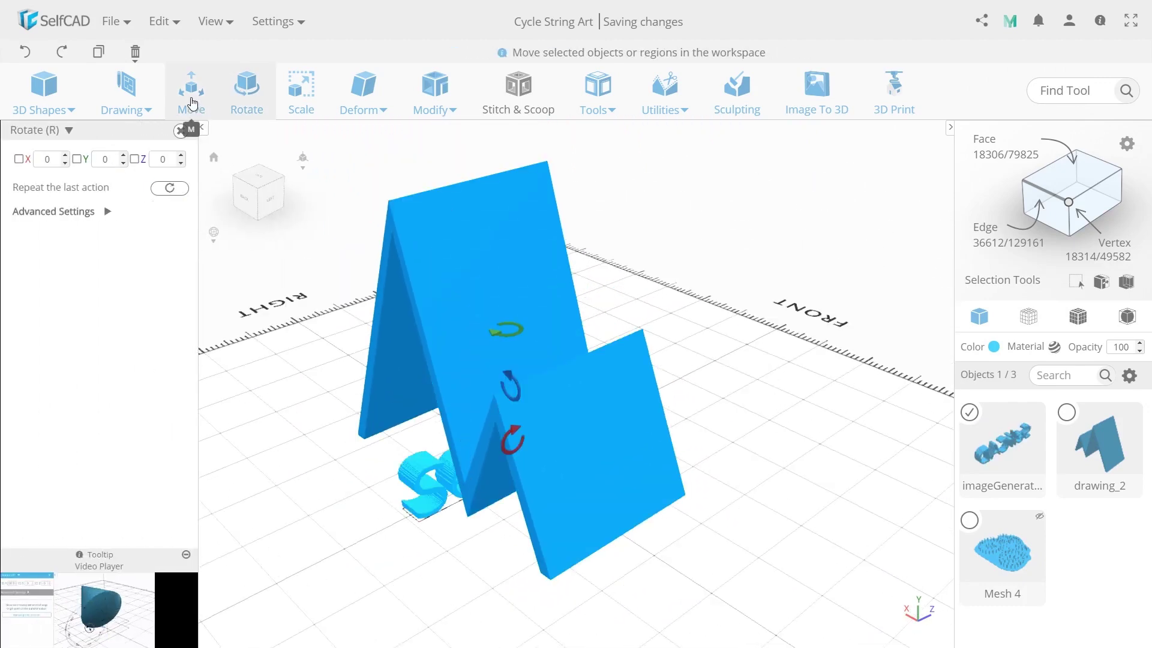
pyautogui.click(668, 101)
pyautogui.click(684, 140)
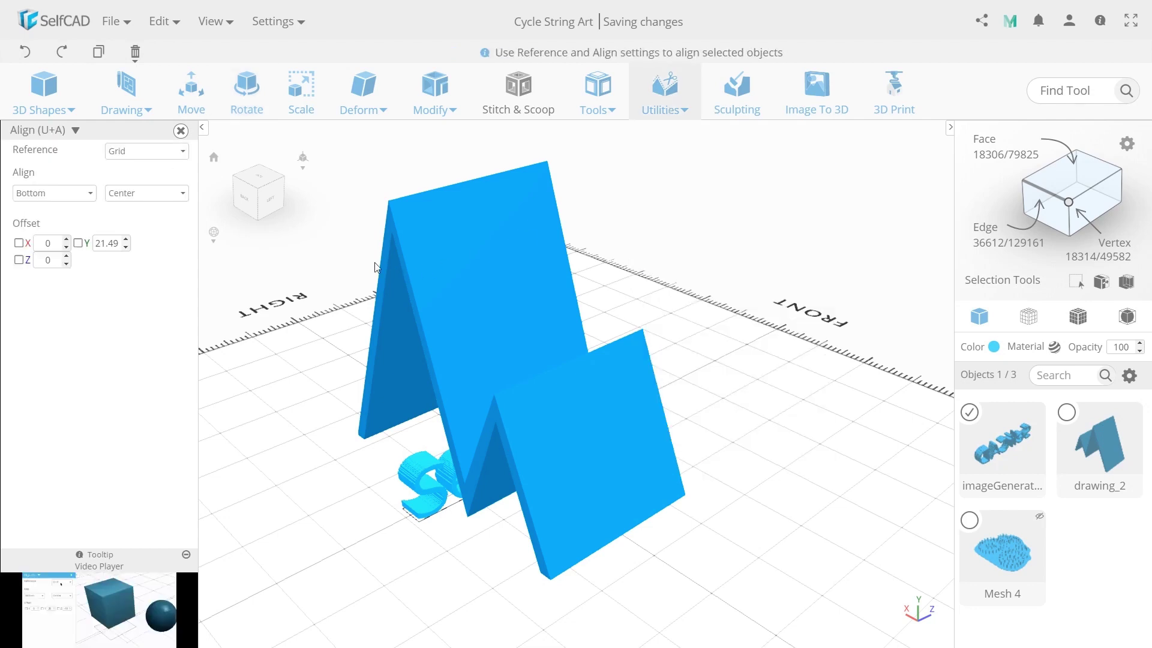
pyautogui.click(149, 158)
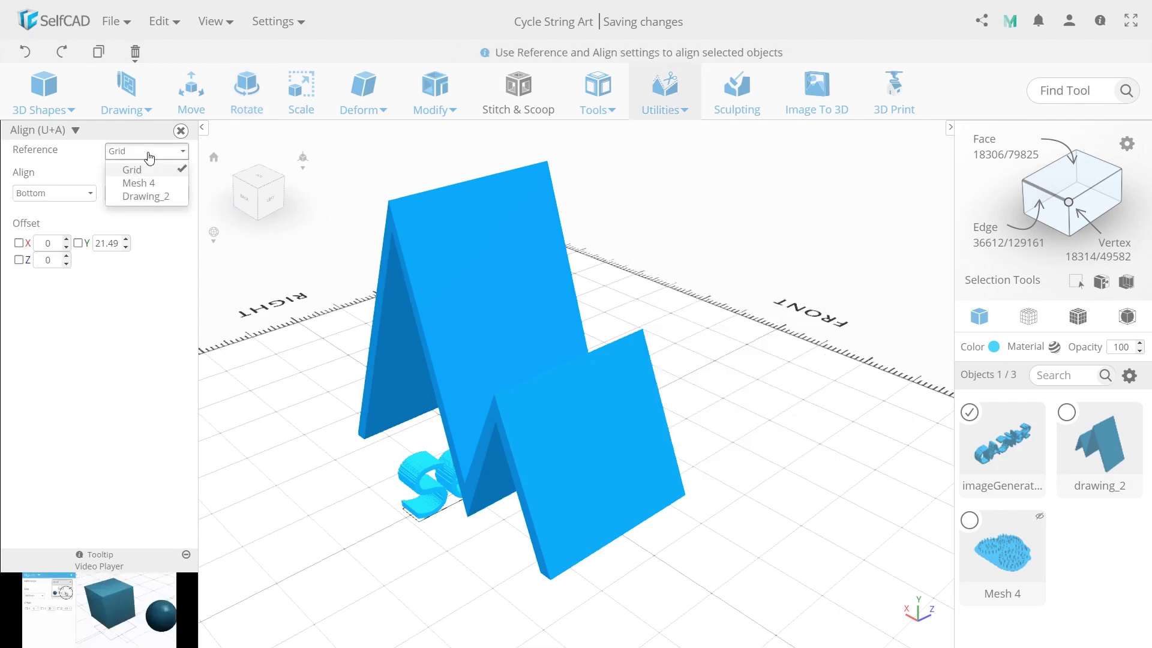
pyautogui.click(153, 191)
pyautogui.click(147, 192)
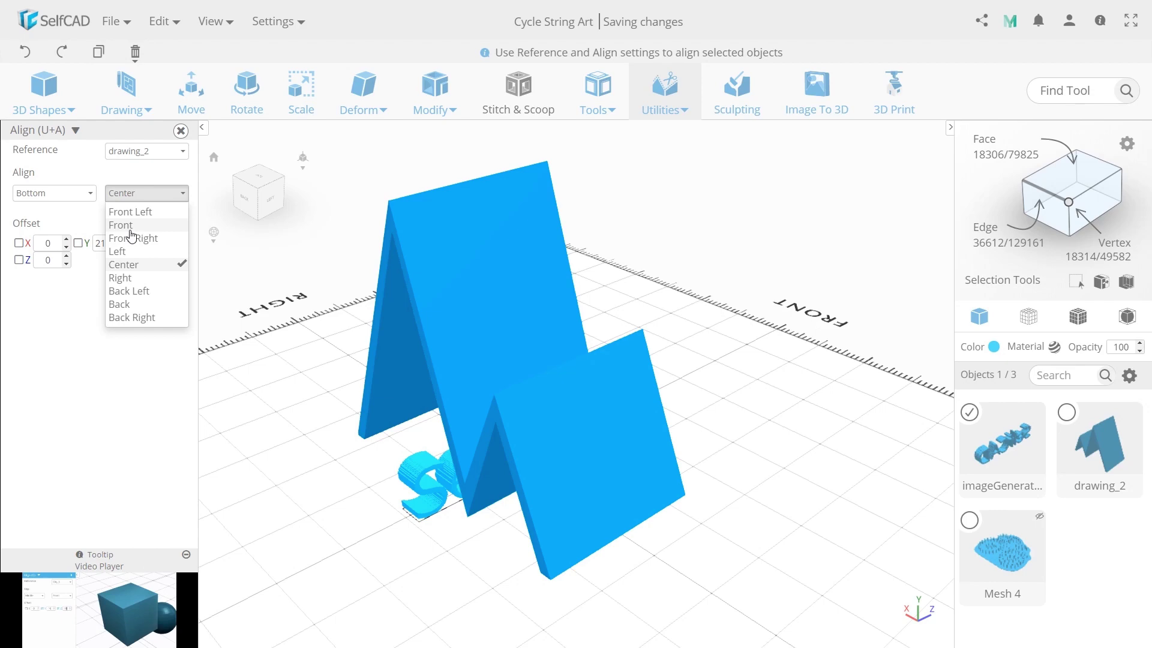
pyautogui.click(128, 253)
pyautogui.moveTo(355, 300); pyautogui.dragTo(372, 278)
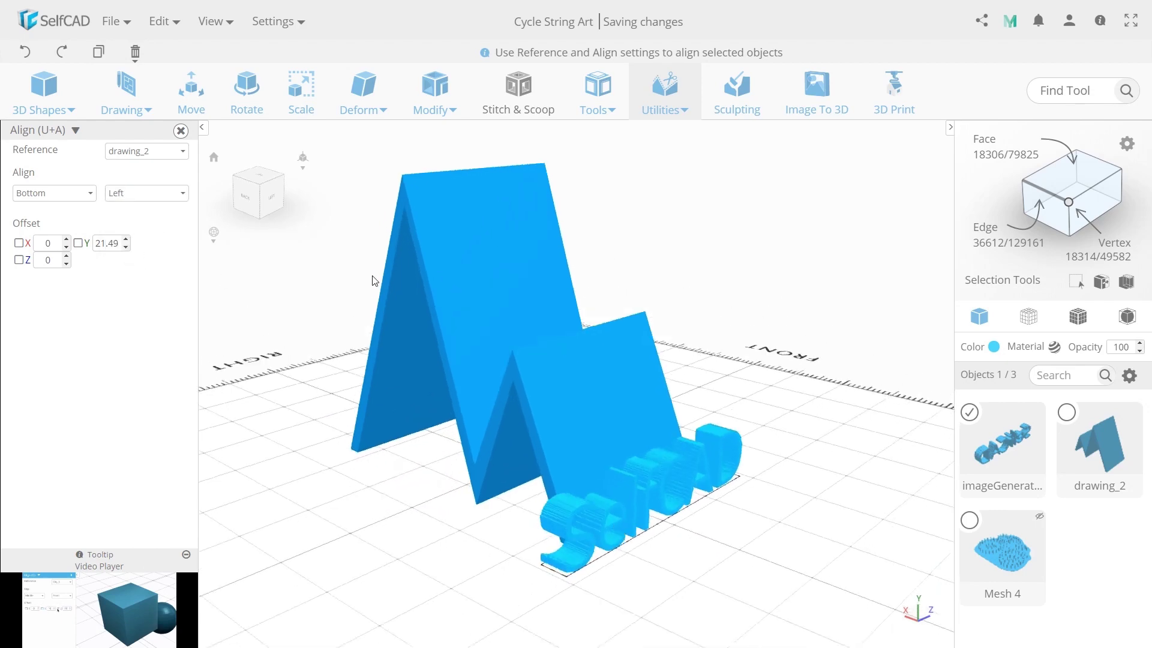
pyautogui.scroll(3, 621, 394)
pyautogui.press('Return')
# Move the lettering back into the sloping front panel of the stand.
pyautogui.moveTo(622, 394); pyautogui.dragTo(569, 361)
pyautogui.moveTo(569, 361); pyautogui.dragTo(588, 413, button='right')
pyautogui.press('m')
pyautogui.moveTo(653, 440); pyautogui.dragTo(637, 484)
# Scale the lettering proportionally to 130 mm along Z and adjust its X thickness.
pyautogui.press('s')
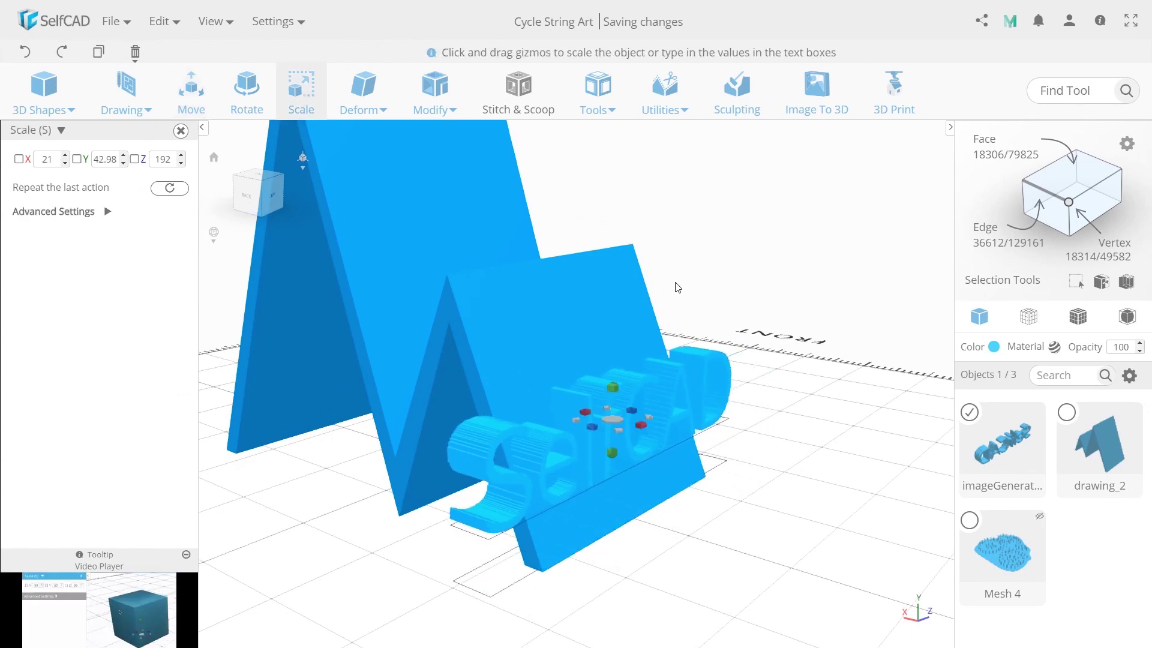
pyautogui.moveTo(676, 288); pyautogui.dragTo(624, 305, button='right')
pyautogui.click(105, 214)
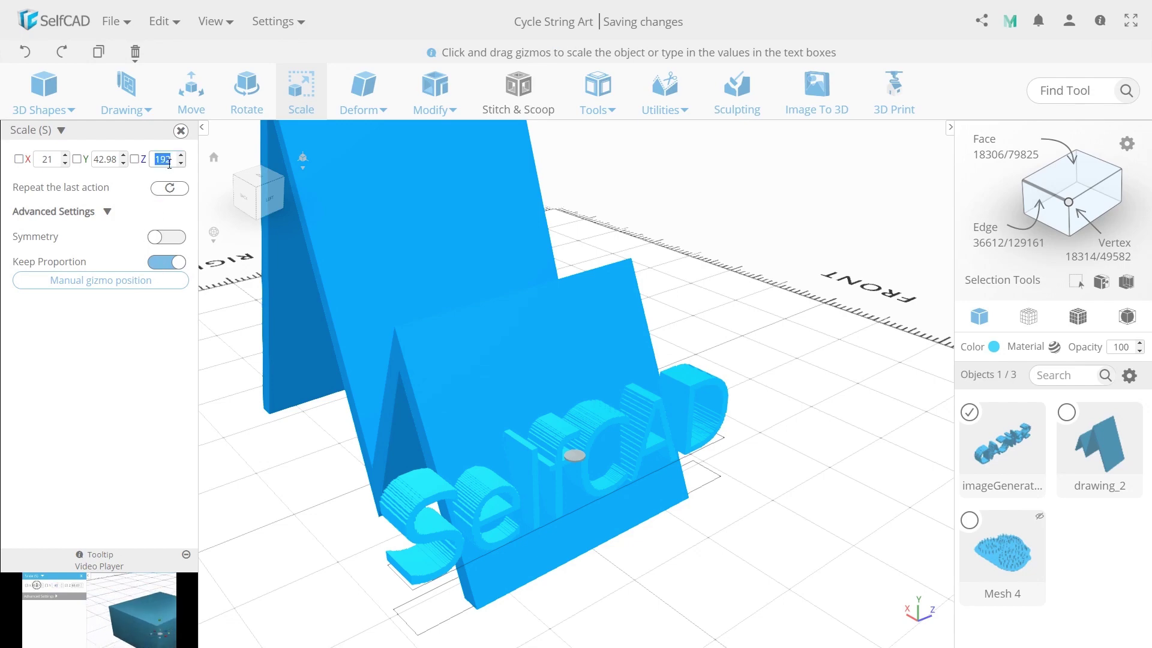
pyautogui.click(47, 160)
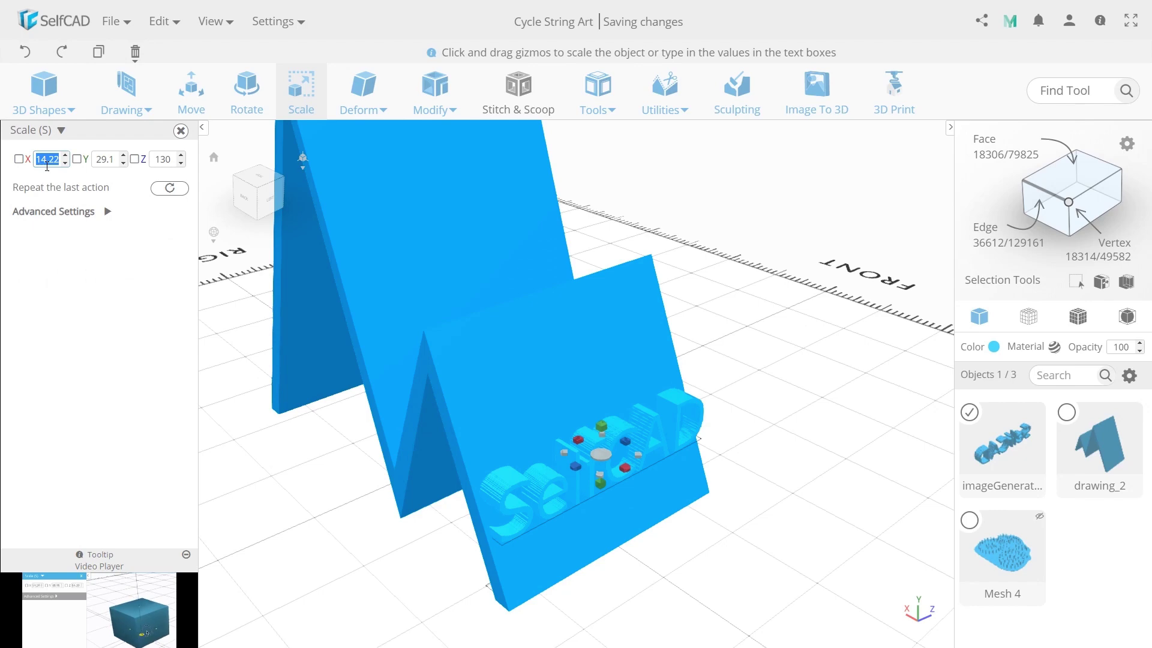
pyautogui.press('Return')
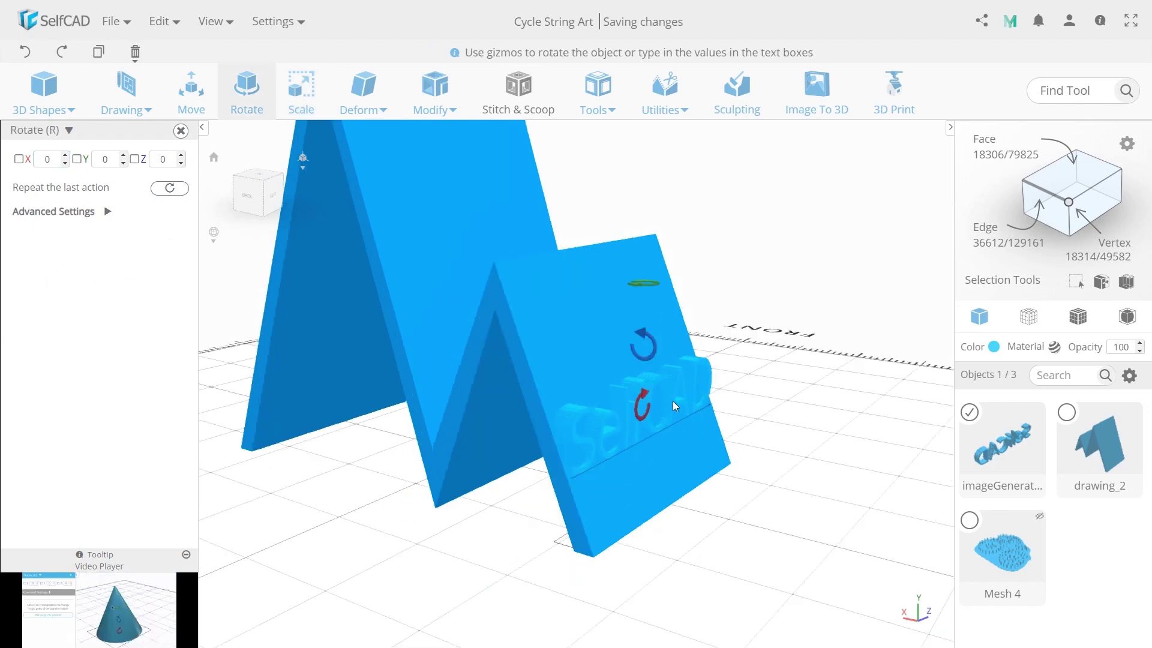
# Tilt the lettering about 23 degrees around Z to match the panel's slope and shift it into the panel.
pyautogui.scroll(3, 671, 401)
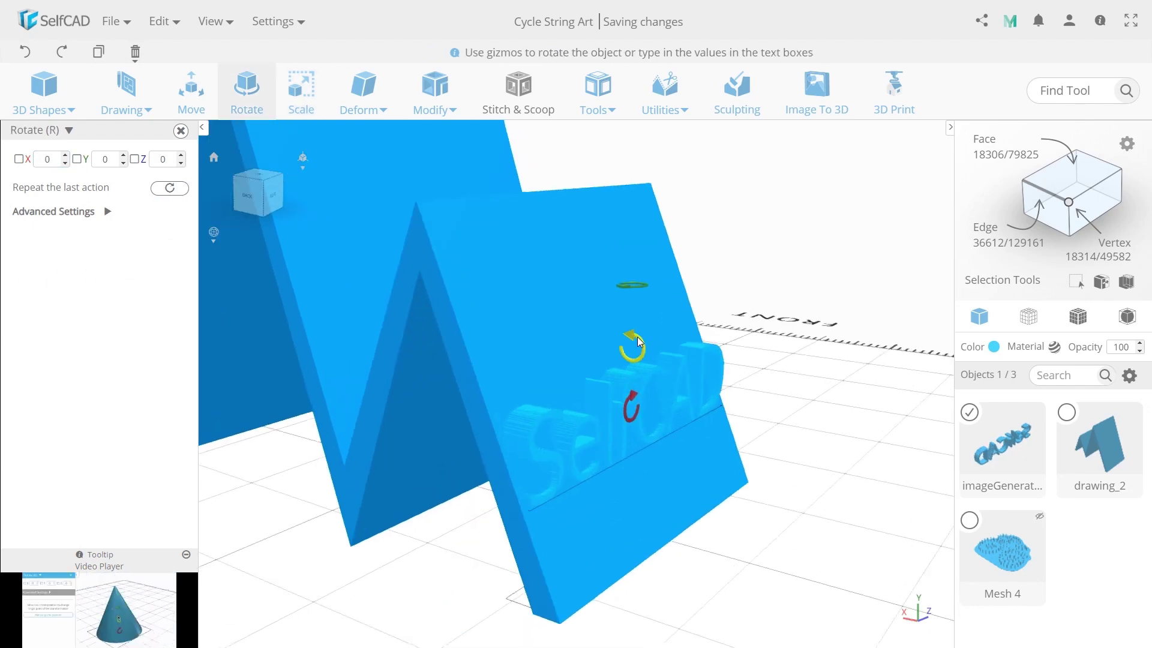
pyautogui.moveTo(635, 336); pyautogui.dragTo(433, 434)
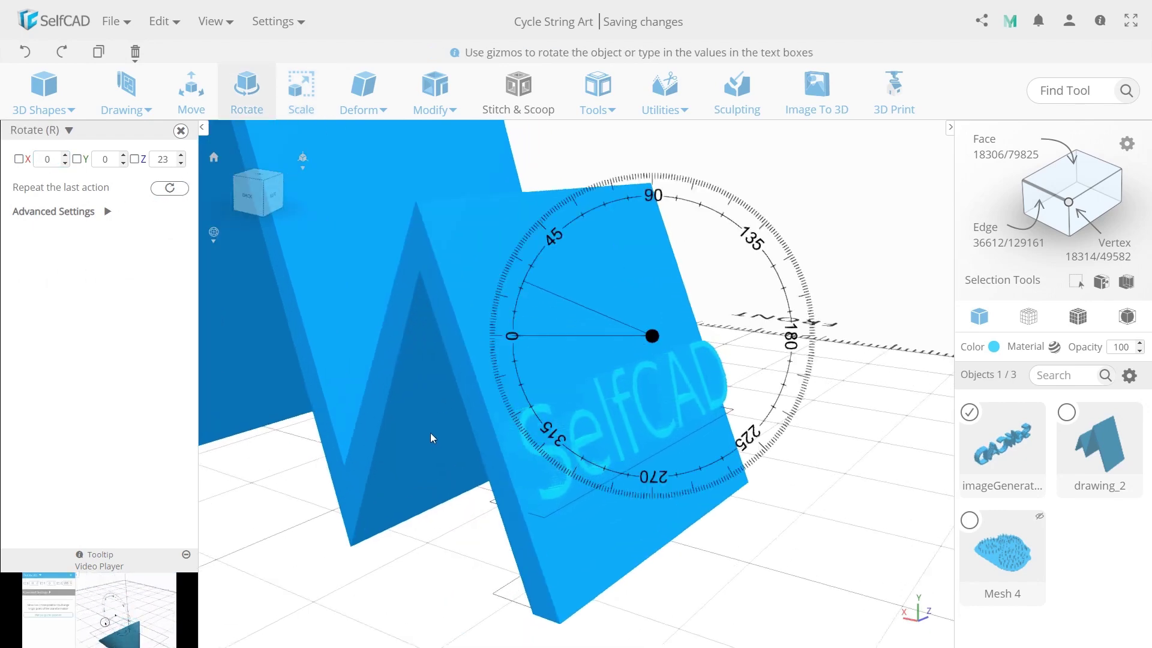
pyautogui.click(200, 119)
pyautogui.moveTo(658, 456); pyautogui.dragTo(653, 456)
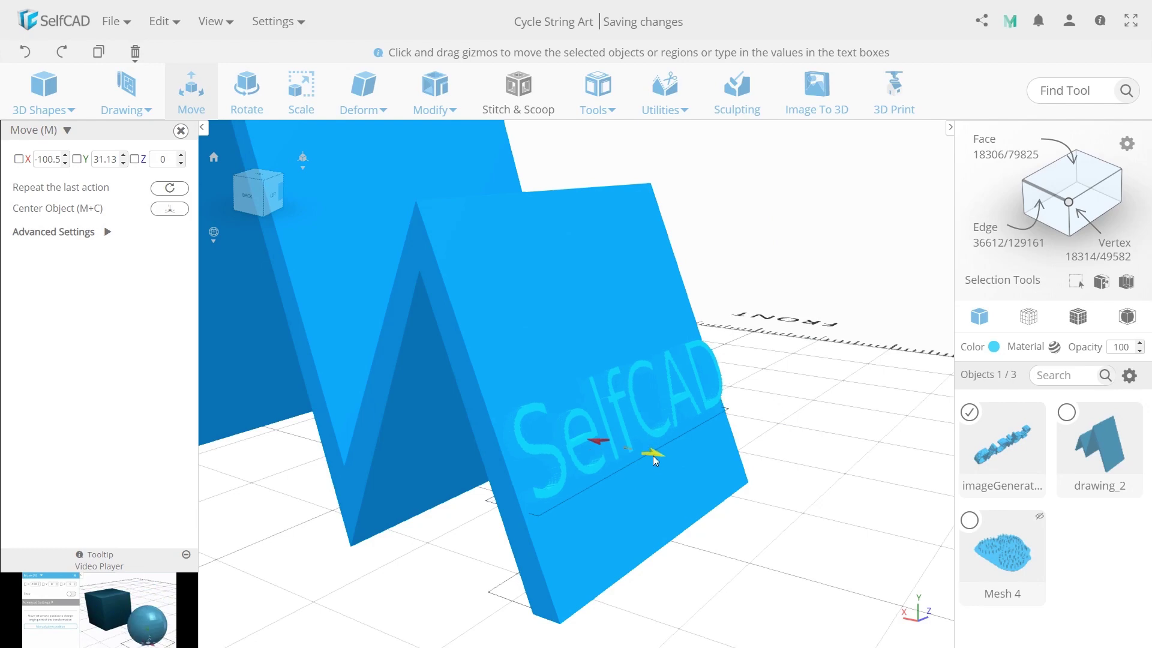
pyautogui.moveTo(771, 522)
pyautogui.mouseDown()
pyautogui.moveTo(552, 542)
pyautogui.moveTo(759, 525)
pyautogui.mouseUp()
pyautogui.moveTo(637, 467); pyautogui.dragTo(640, 469)
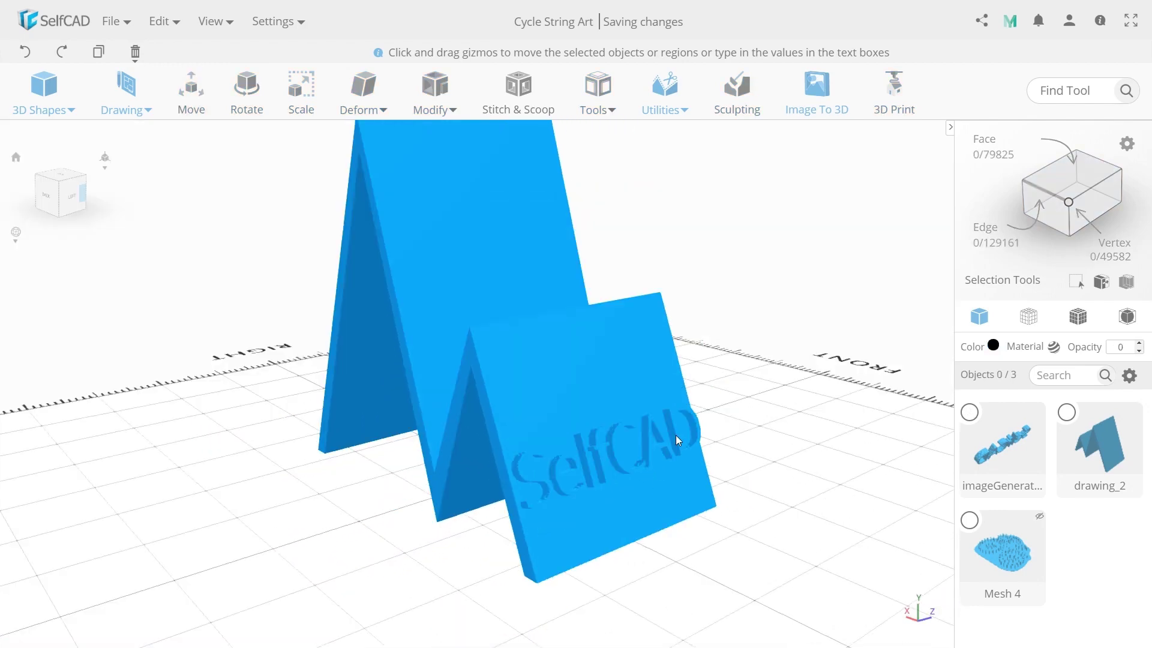
# Fine-tune the lettering's position so it sits partly embedded in the lower part of the front panel.
pyautogui.click(675, 436)
pyautogui.press('m')
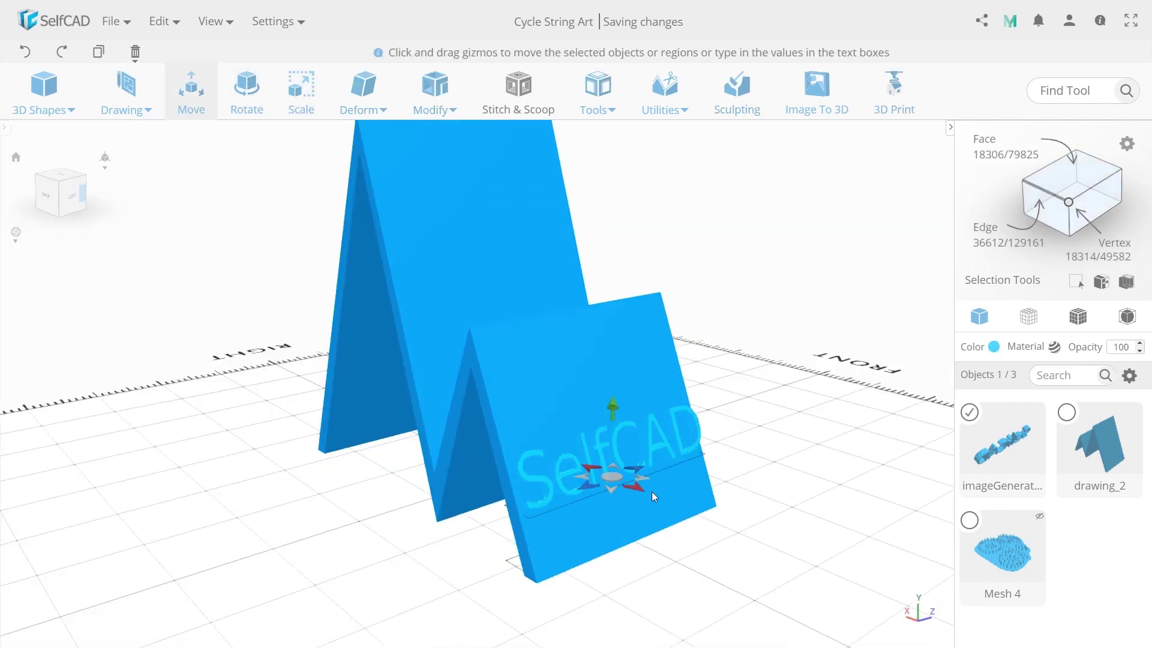
pyautogui.moveTo(605, 441); pyautogui.dragTo(621, 451)
pyautogui.click(714, 529)
pyautogui.moveTo(716, 533); pyautogui.dragTo(486, 627)
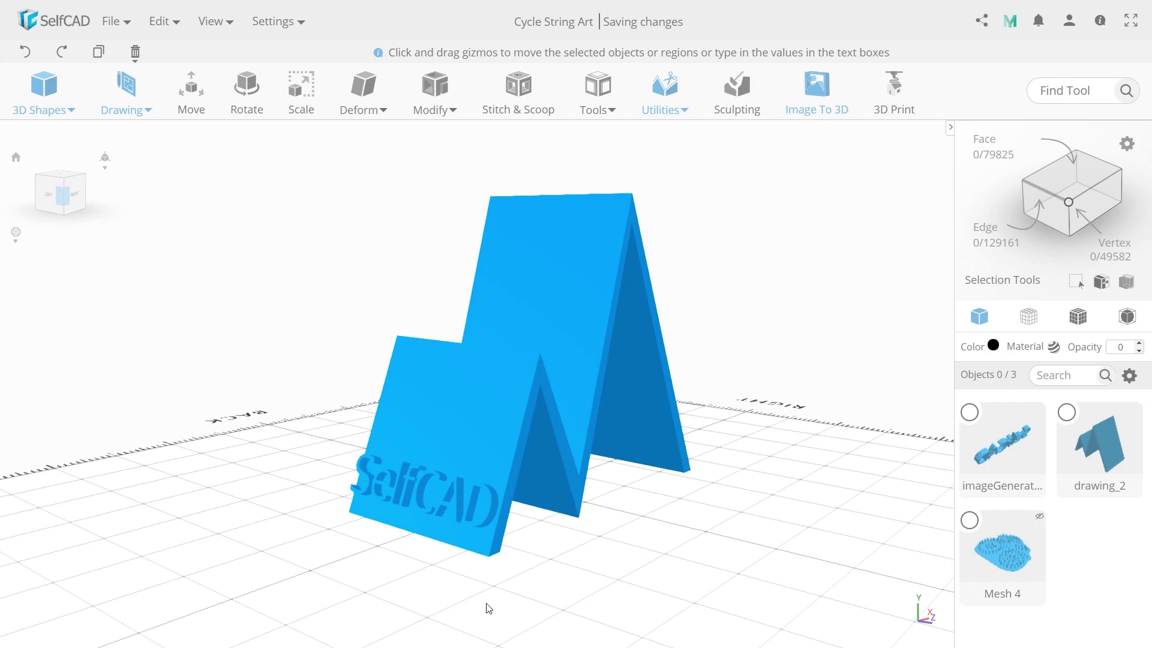
# Merge the SelfCAD lettering and the stand into one object.
pyautogui.hotkey('ctrl', 'a')
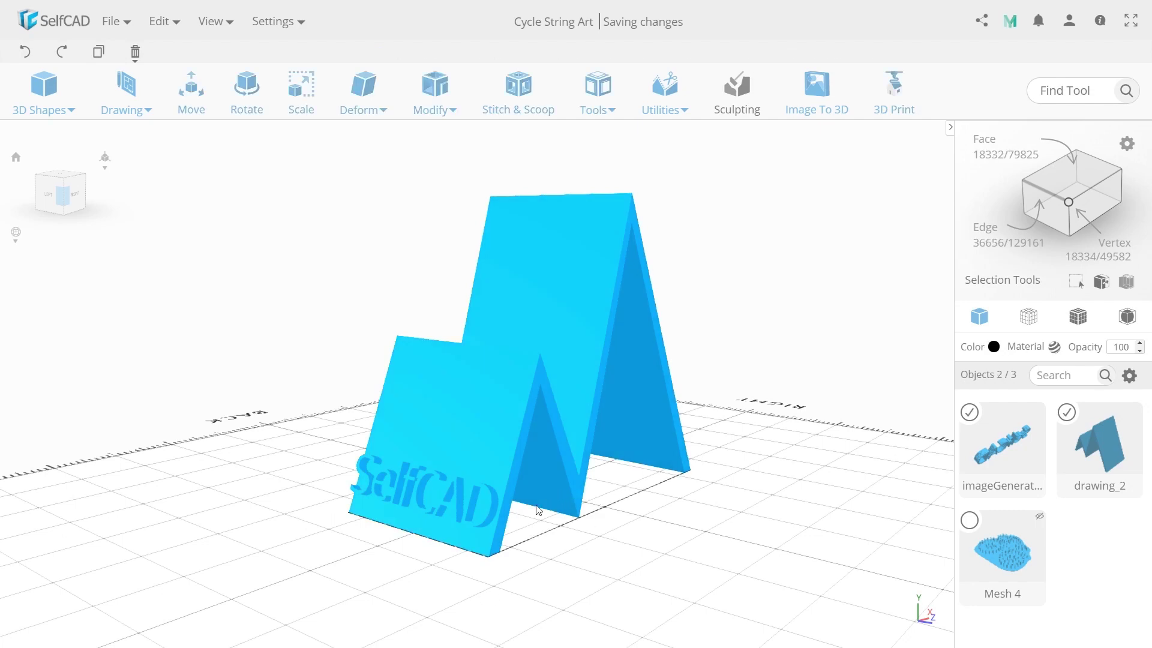
pyautogui.click(663, 99)
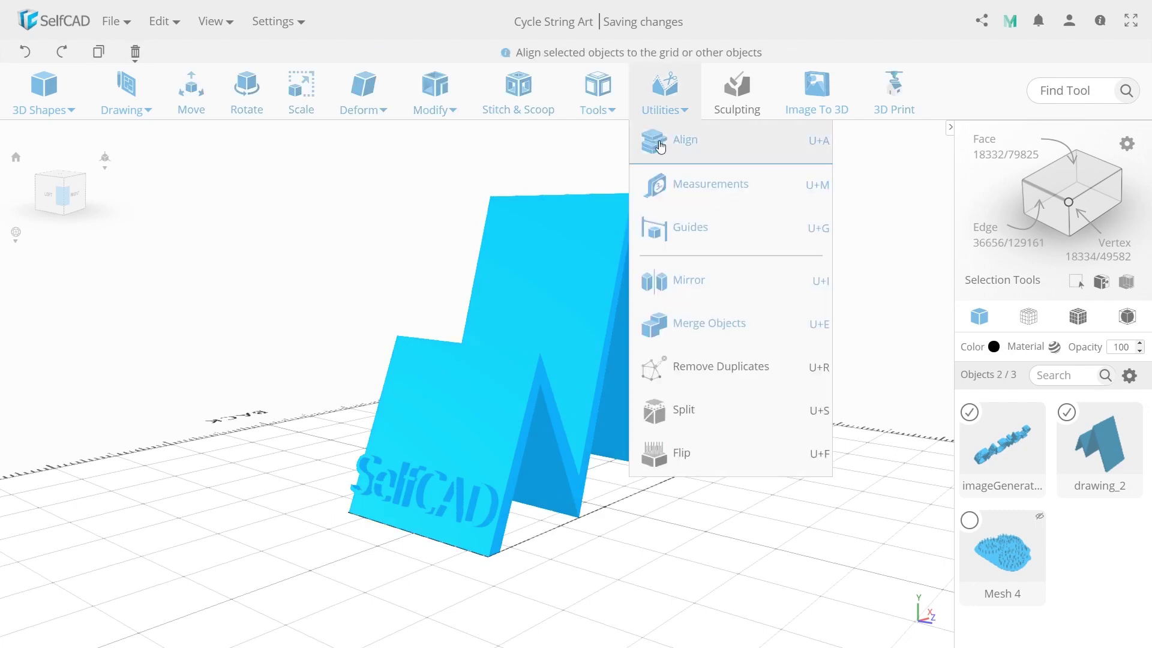
pyautogui.click(689, 321)
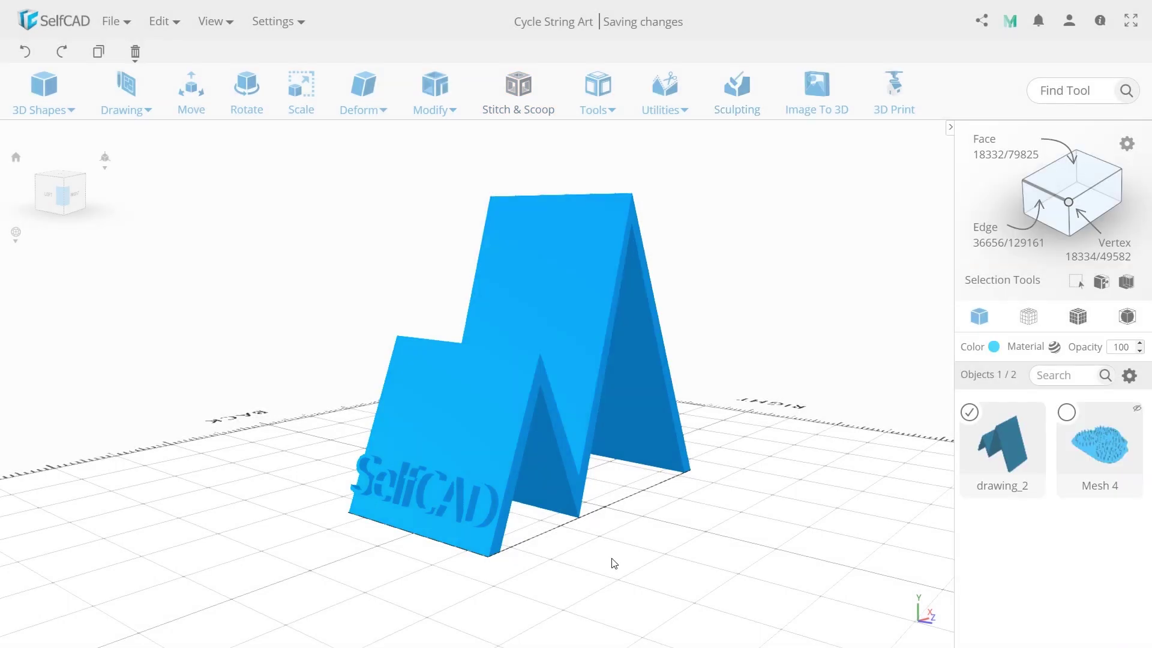
# Repair the merged stand with Magic Fix at a near-maximum tolerance and check the lettering up close.
pyautogui.moveTo(611, 561); pyautogui.dragTo(455, 315)
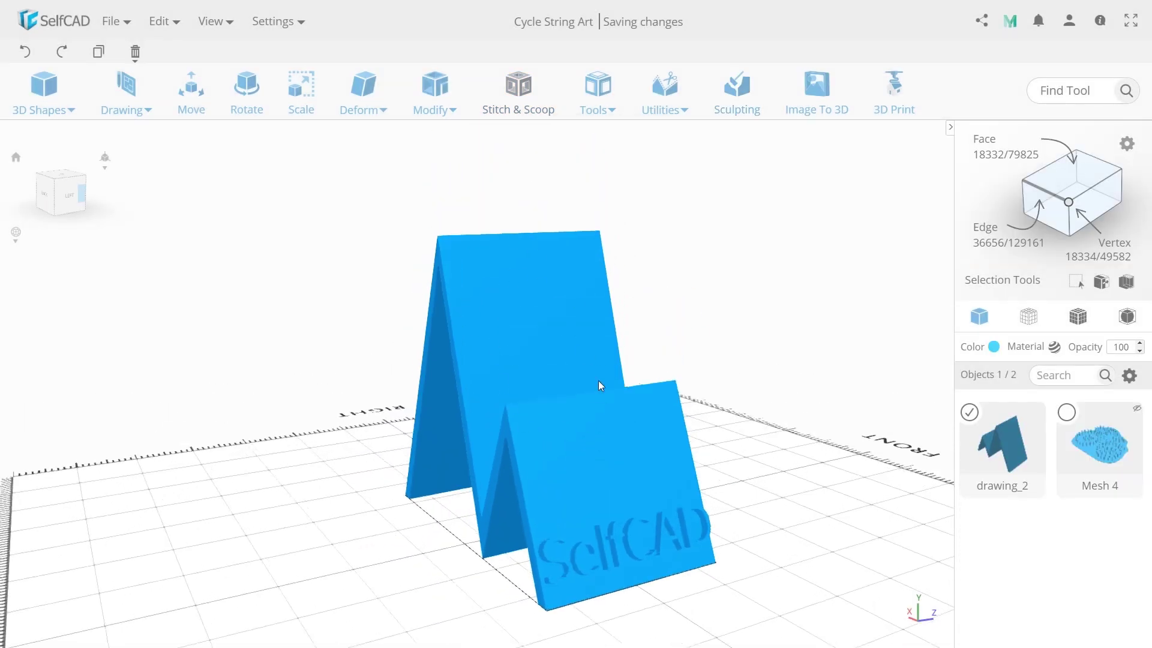
pyautogui.moveTo(599, 381); pyautogui.dragTo(523, 371)
pyautogui.click(598, 90)
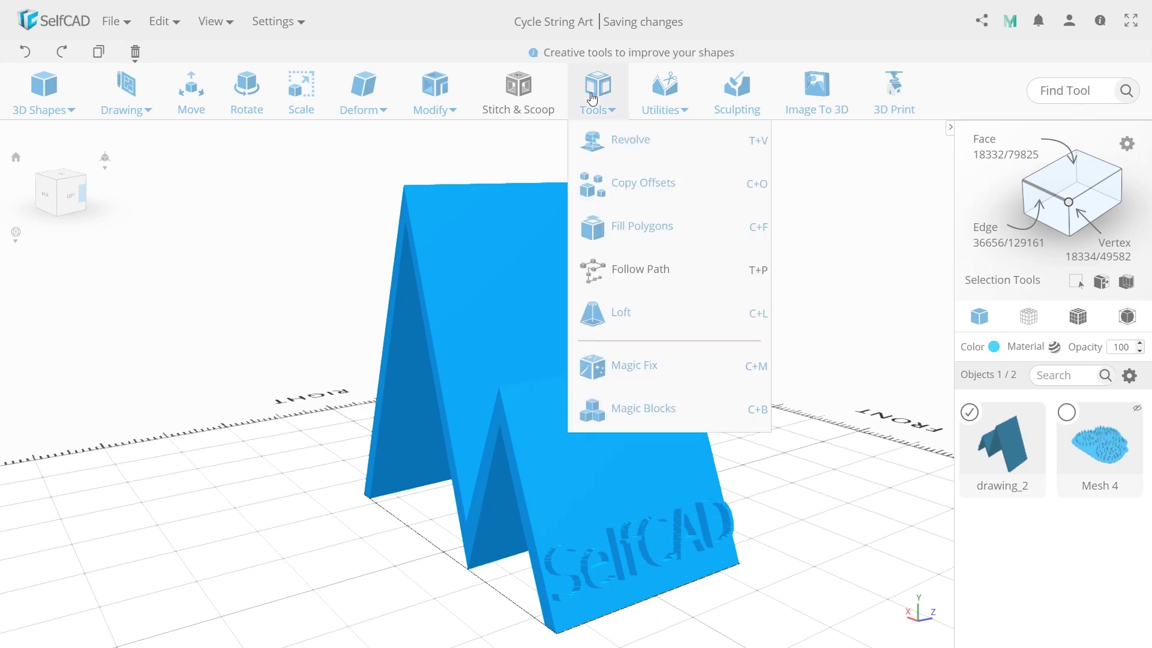
pyautogui.click(614, 368)
pyautogui.moveTo(124, 156); pyautogui.dragTo(147, 157)
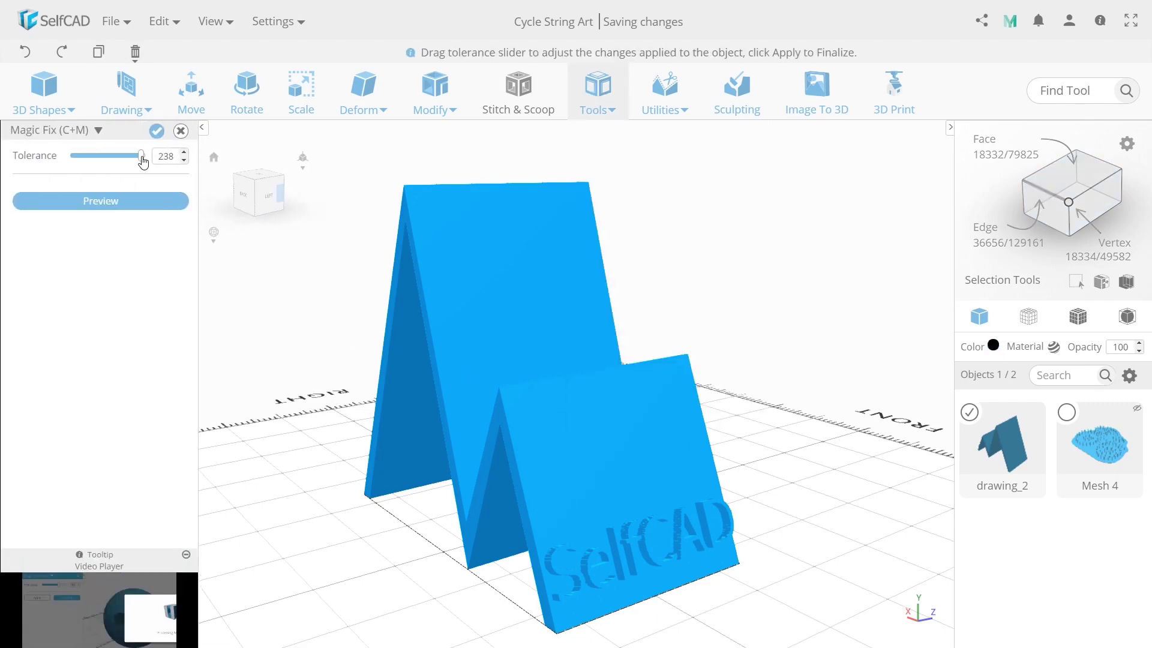
pyautogui.click(156, 131)
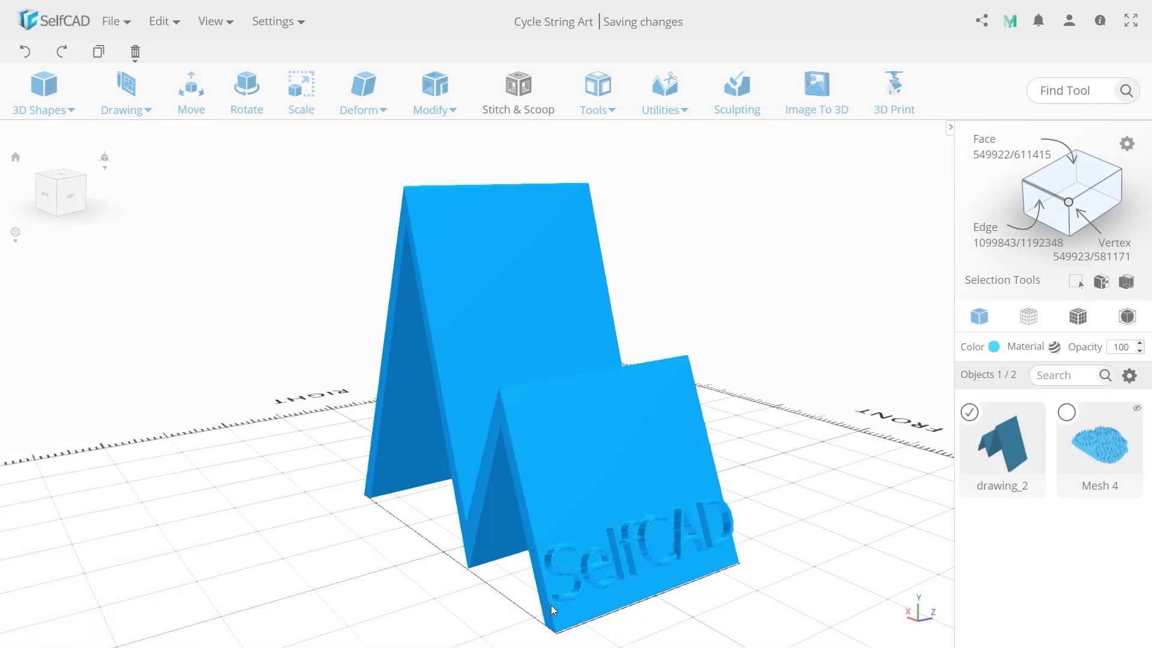
pyautogui.scroll(5, 588, 594)
pyautogui.moveTo(613, 588); pyautogui.dragTo(566, 584)
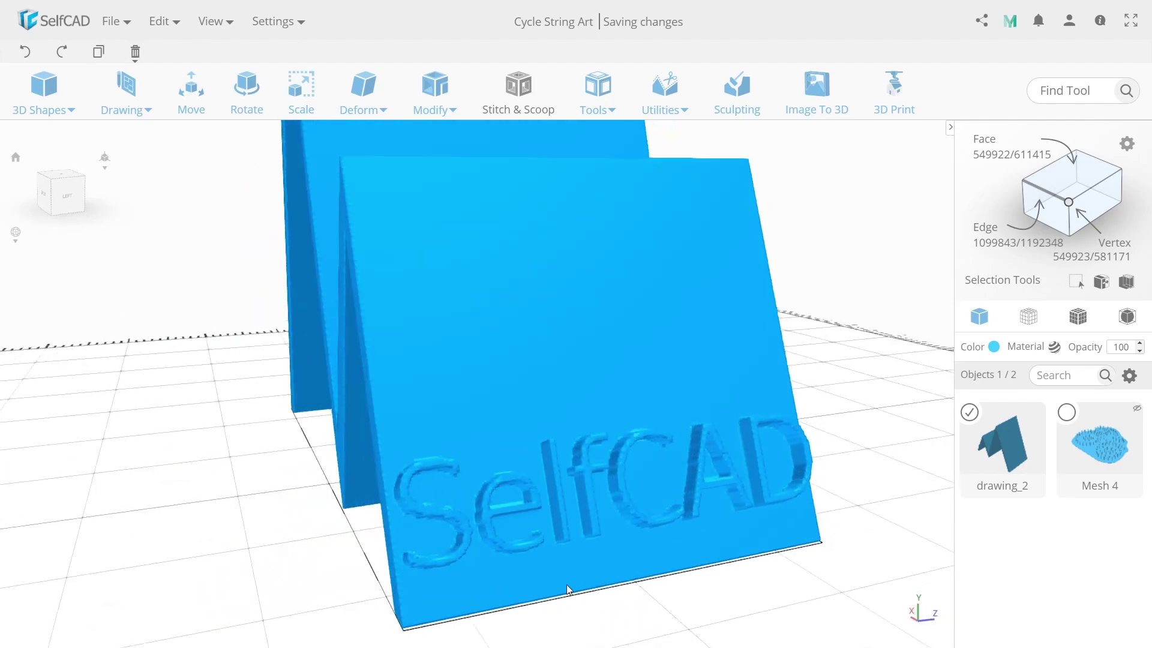
# Show the hidden nail plate again, and rename the stand "String art cycle holder" and the plate "String art cycle".
pyautogui.scroll(-4, 594, 593)
pyautogui.click(1136, 408)
pyautogui.scroll(-3, 720, 594)
pyautogui.moveTo(737, 600); pyautogui.dragTo(673, 496, button='right')
pyautogui.scroll(-2, 666, 501)
pyautogui.moveTo(649, 506); pyautogui.dragTo(708, 420)
pyautogui.doubleClick(1008, 486)
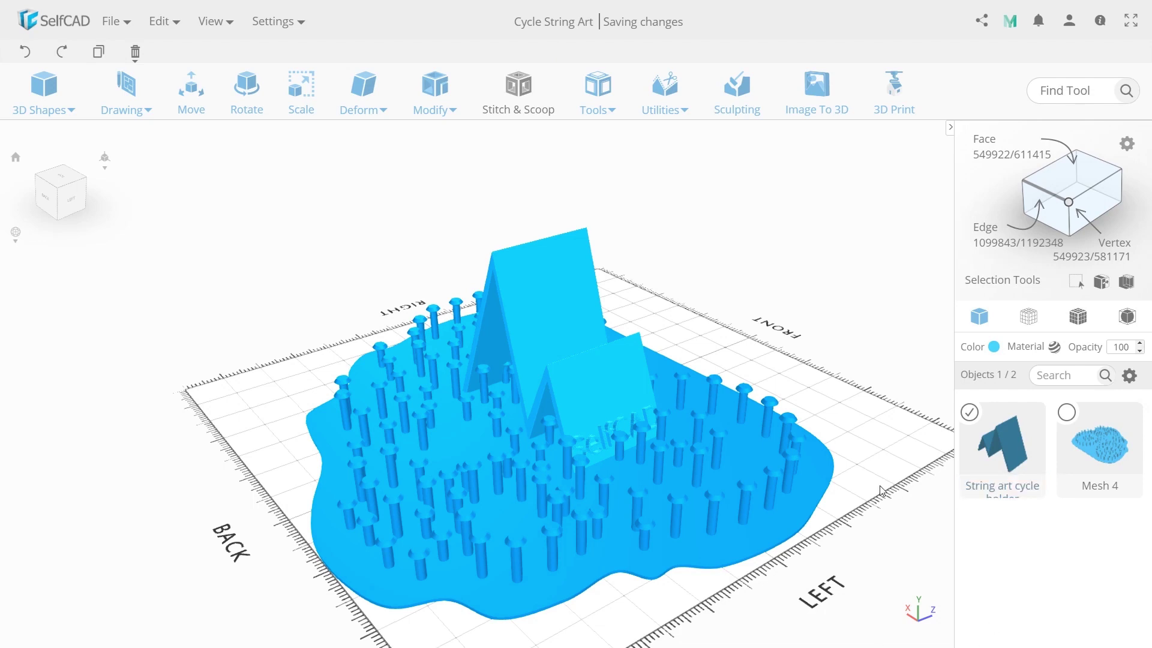
pyautogui.click(859, 418)
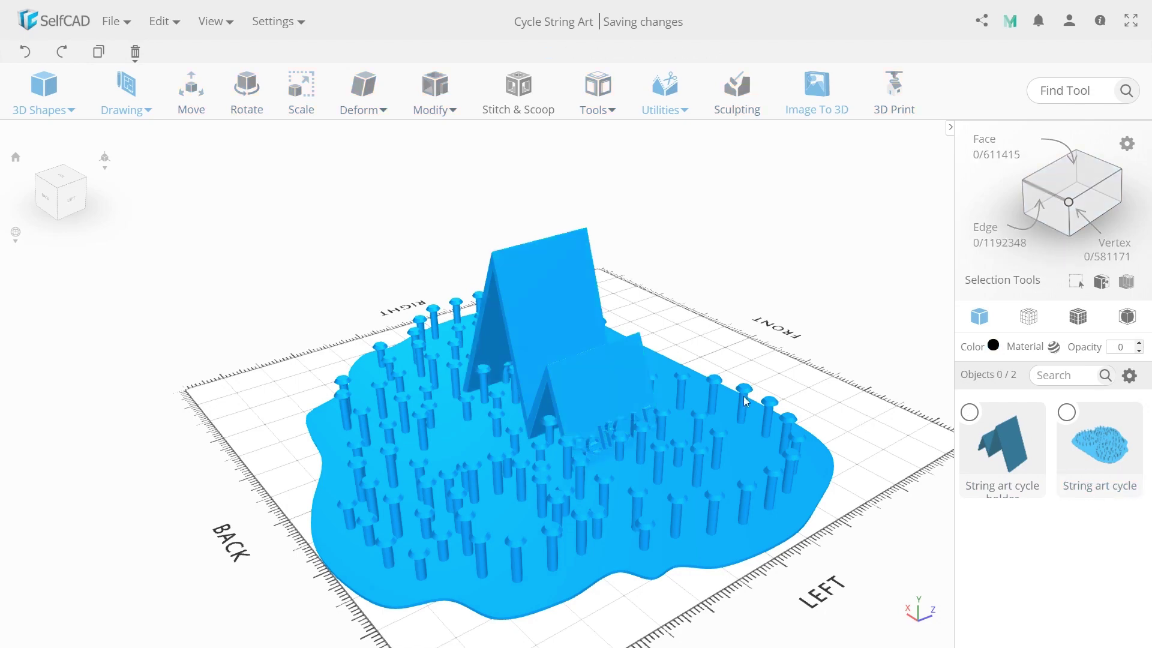
# Move the String art cycle holder off the nail plate to the front edge of the grid.
pyautogui.moveTo(743, 401); pyautogui.dragTo(681, 445, button='right')
pyautogui.click(1065, 412)
pyautogui.click(1065, 413)
pyautogui.click(975, 412)
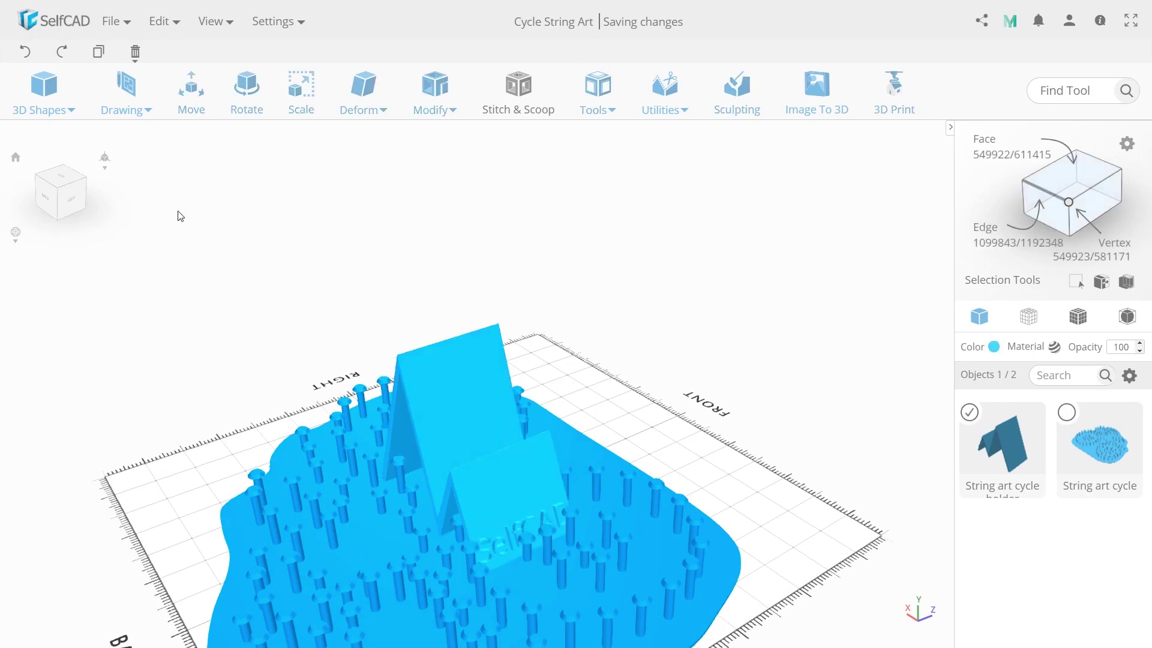
pyautogui.click(191, 103)
pyautogui.moveTo(476, 504); pyautogui.dragTo(585, 381)
pyautogui.moveTo(761, 477); pyautogui.dragTo(520, 531)
pyautogui.moveTo(520, 531); pyautogui.dragTo(594, 529, button='right')
pyautogui.click(594, 529)
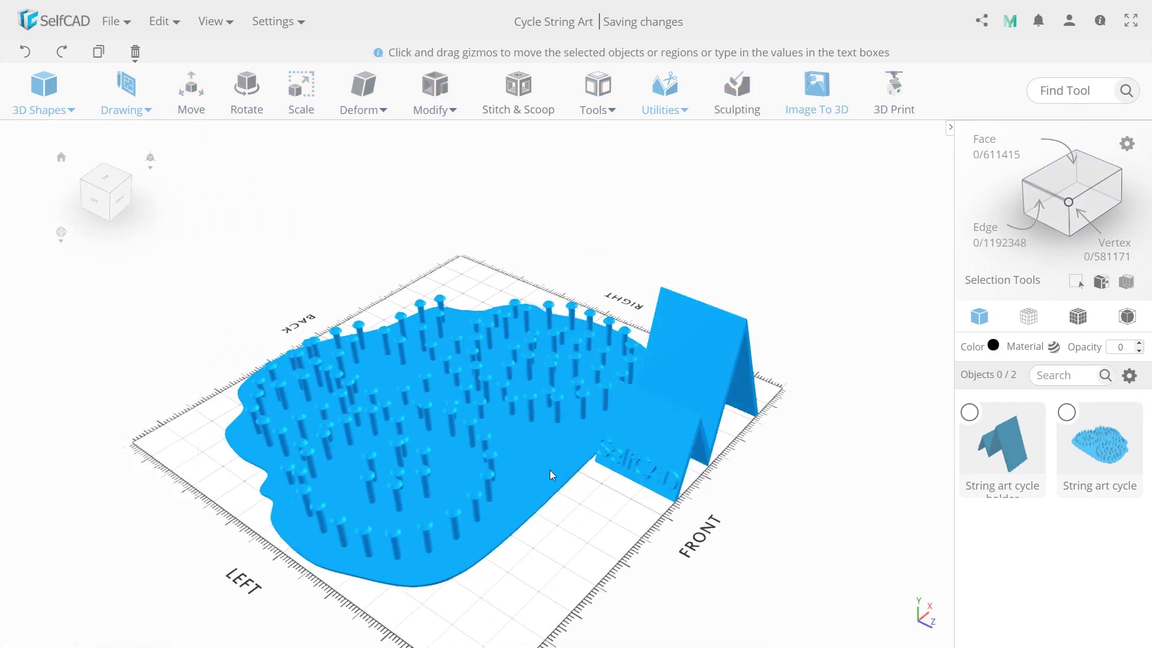
# Shift the String art cycle plate slightly along X so it lies beside the holder on the grid.
pyautogui.click(549, 470)
pyautogui.press('m')
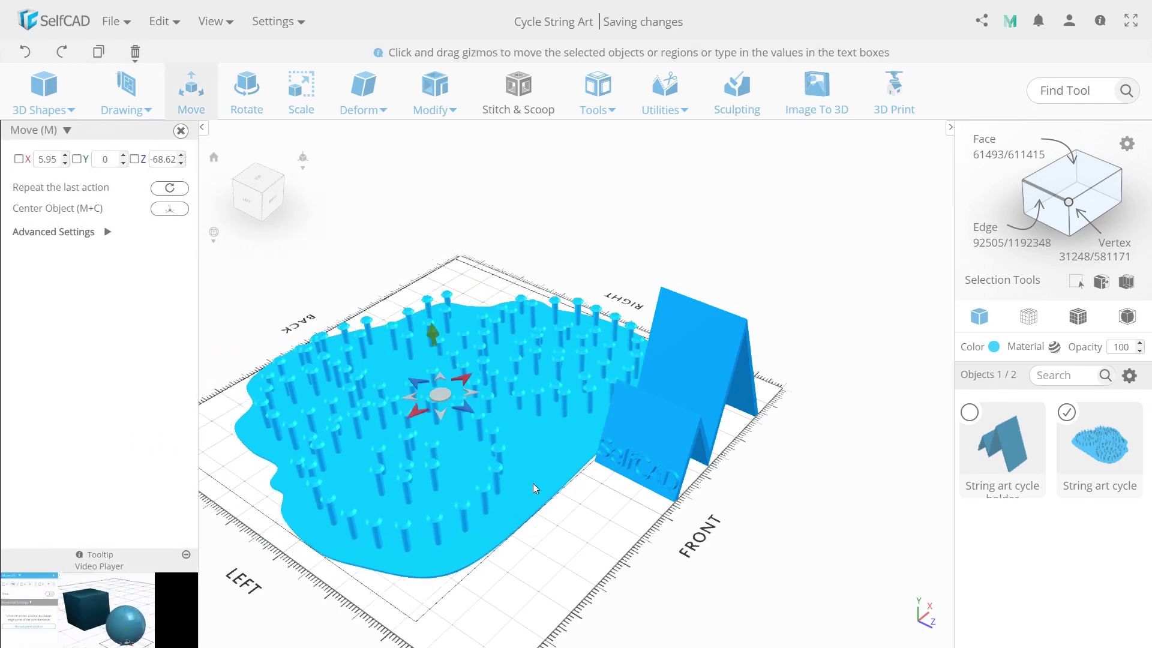
pyautogui.click(570, 528)
pyautogui.moveTo(570, 528); pyautogui.dragTo(796, 503)
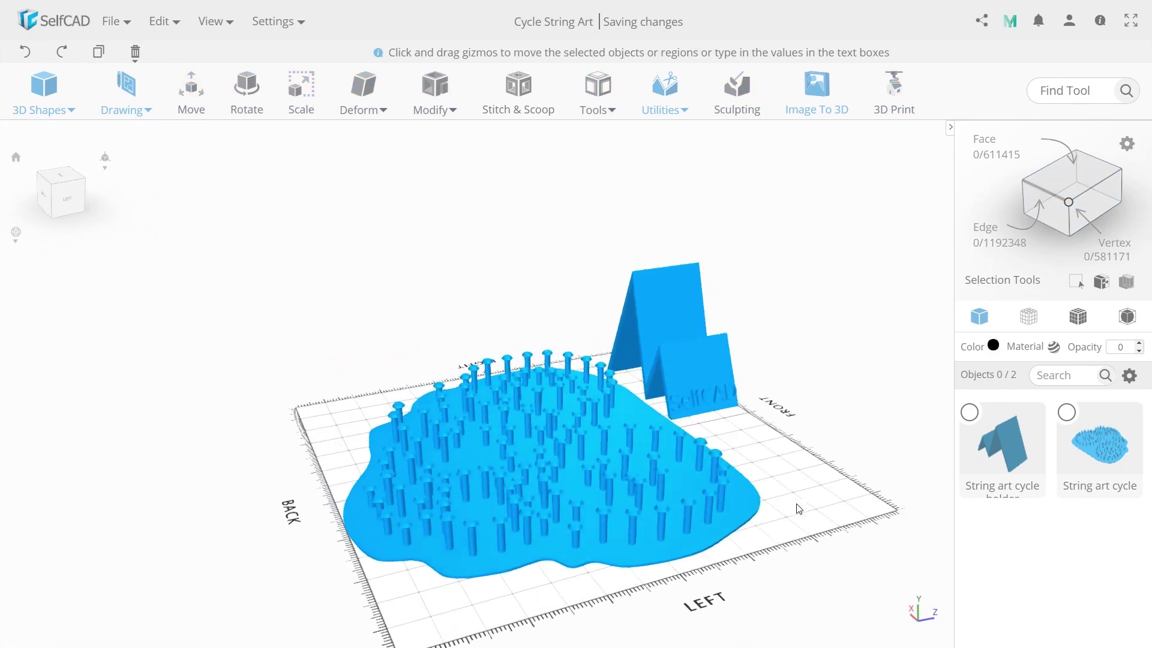